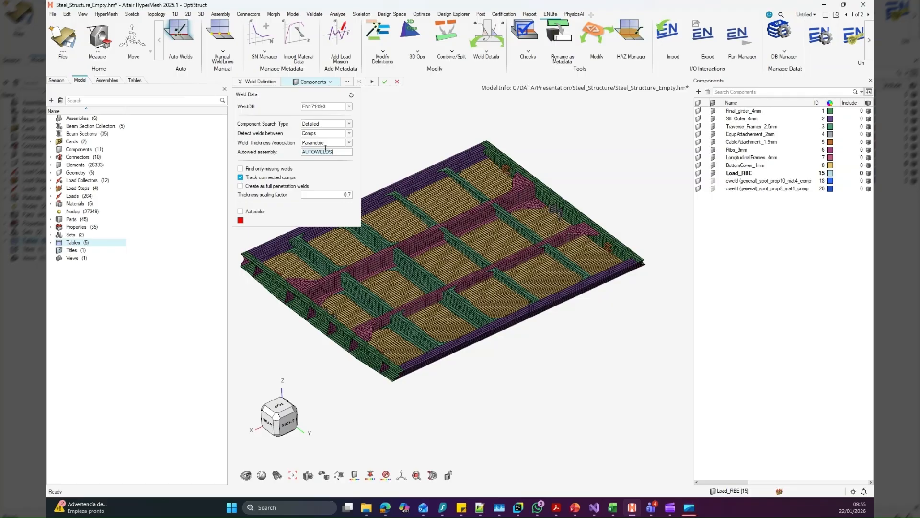
Select all displayed steel structure components and generate the automatic welds between them
click(375, 126)
scroll(377, 126, down, 2)
shift+drag(242, 120, 632, 364)
click(372, 82)
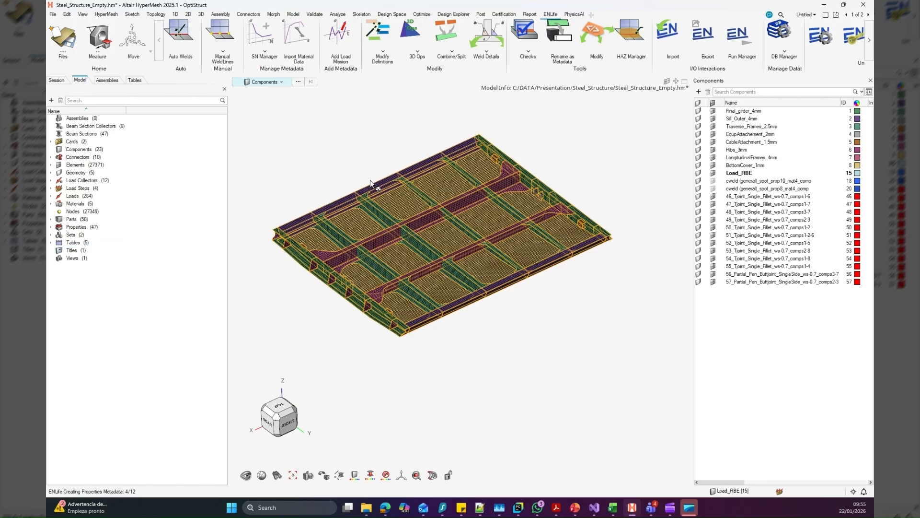
Examine the generated weld components and their weld lines along the frames, sills and girders
right_drag(363, 193, 353, 180)
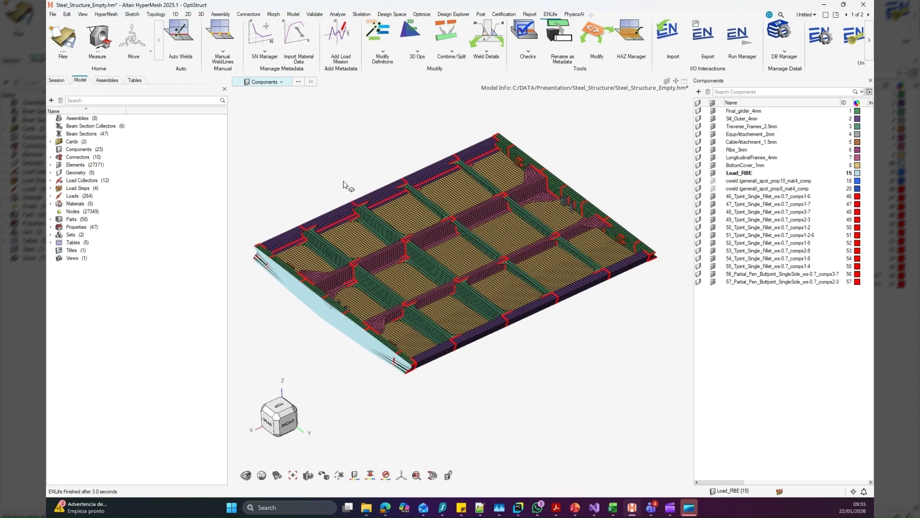
middle_drag(342, 177, 354, 171)
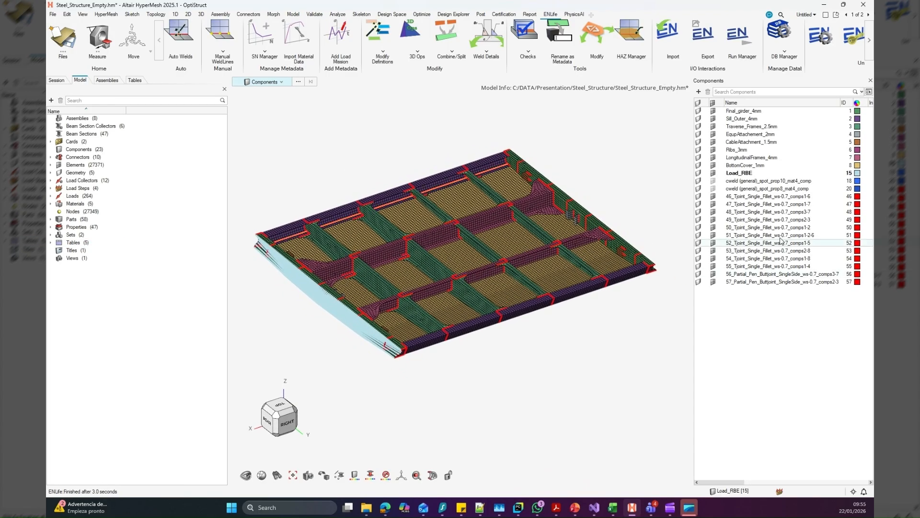
click(748, 235)
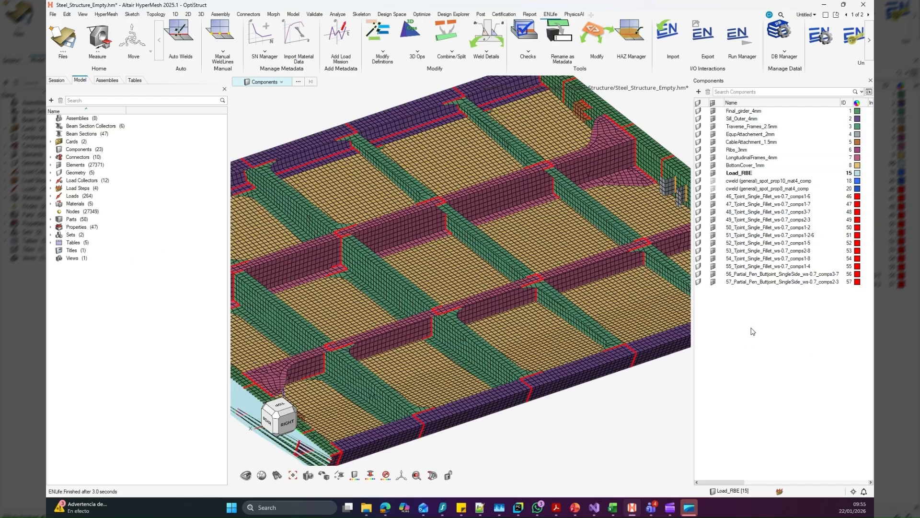
drag(766, 314, 752, 195)
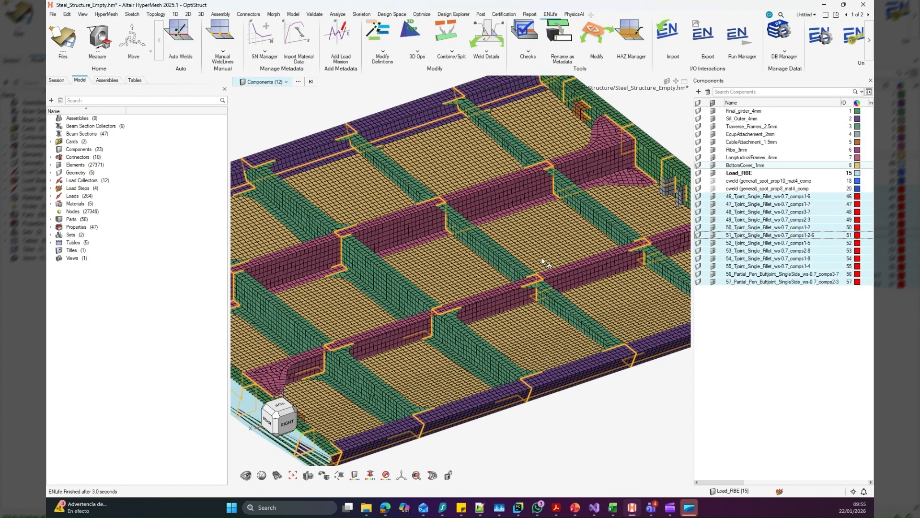
key(q)
right_drag(367, 306, 438, 335)
middle_drag(438, 335, 429, 300)
key(Escape)
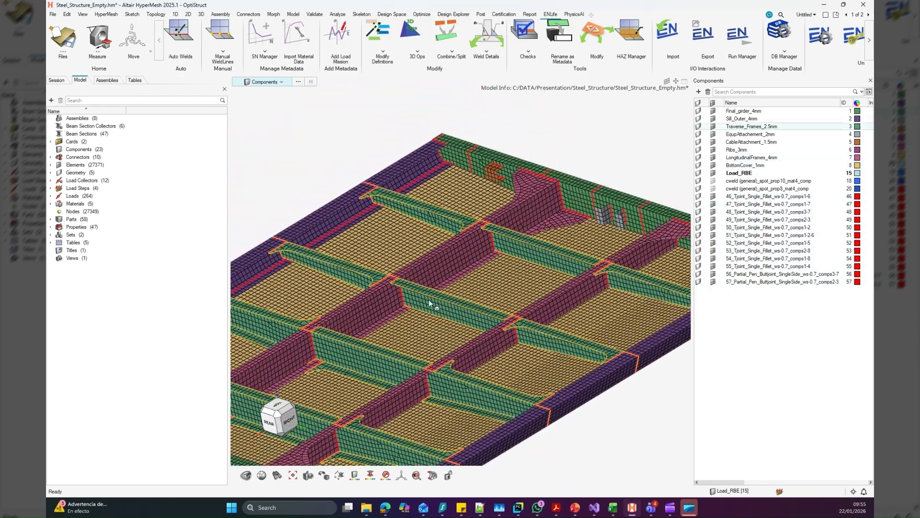
scroll(429, 299, up, 8)
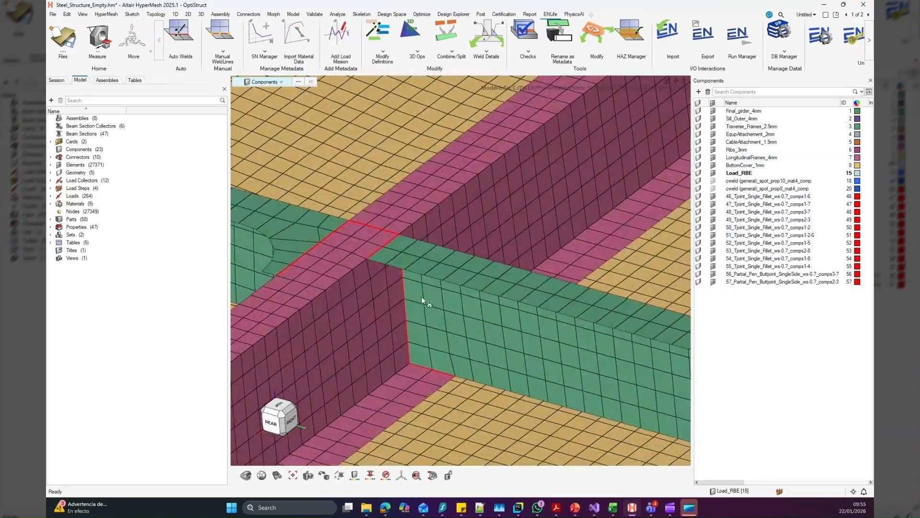
scroll(422, 299, down, 8)
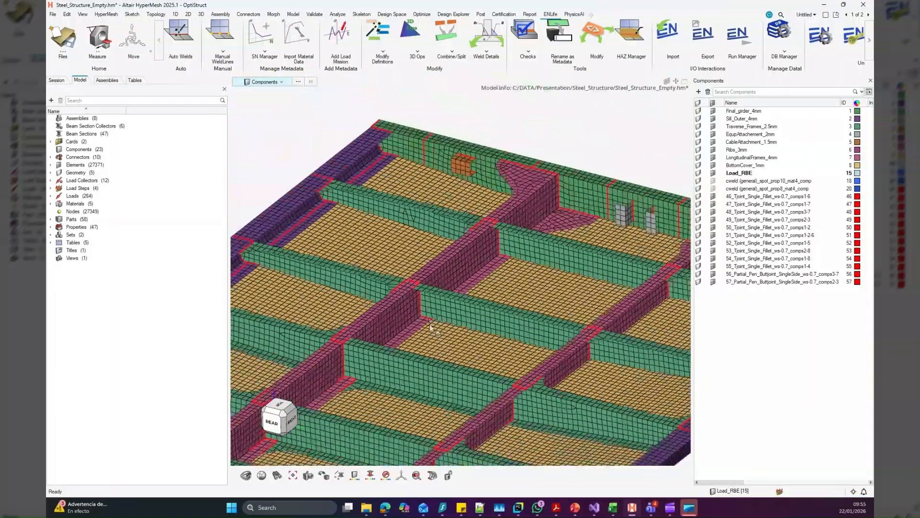
scroll(431, 326, down, 6)
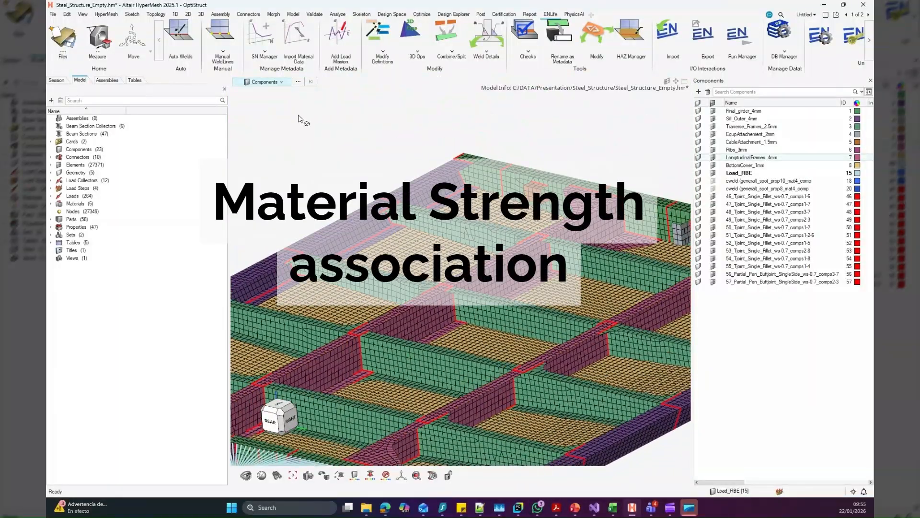
Load the database material metadata for Steel_S355, Steel_S275 and Steel_S460, excluding the cweld spot material
click(299, 38)
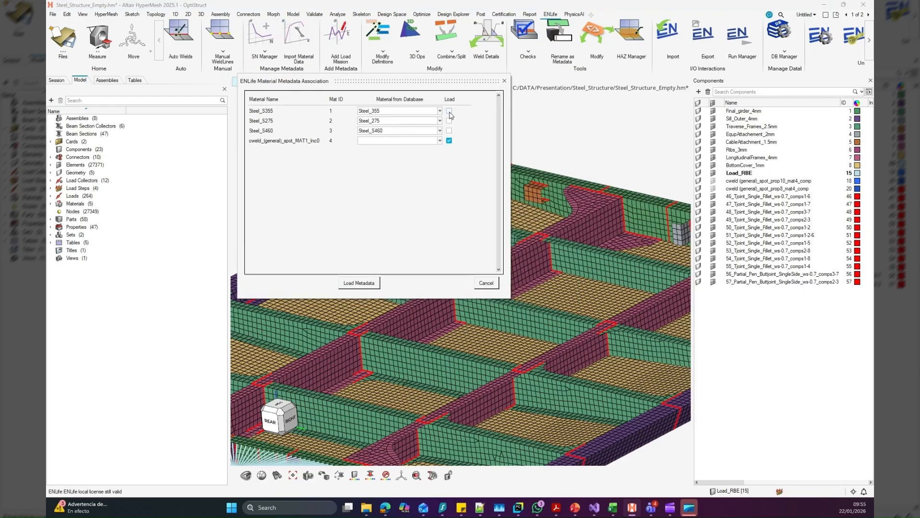
click(449, 111)
click(449, 120)
click(450, 131)
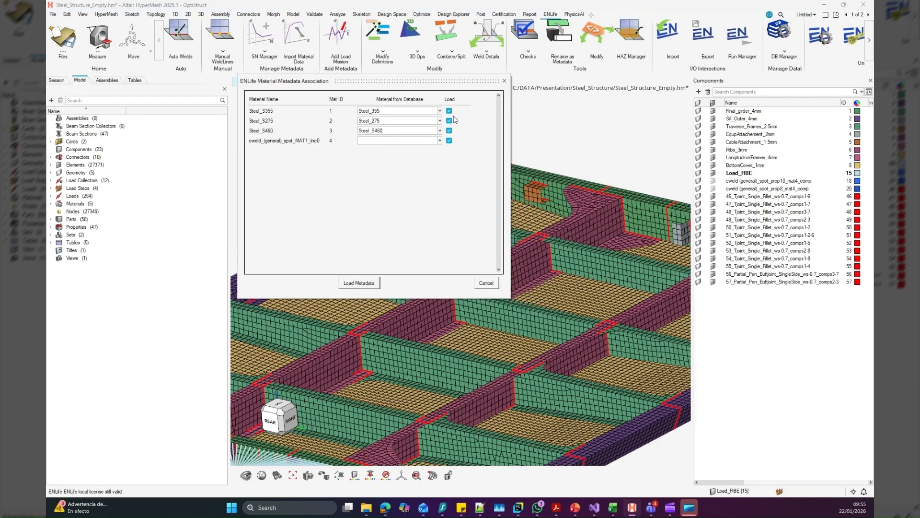
click(449, 141)
click(365, 284)
click(452, 240)
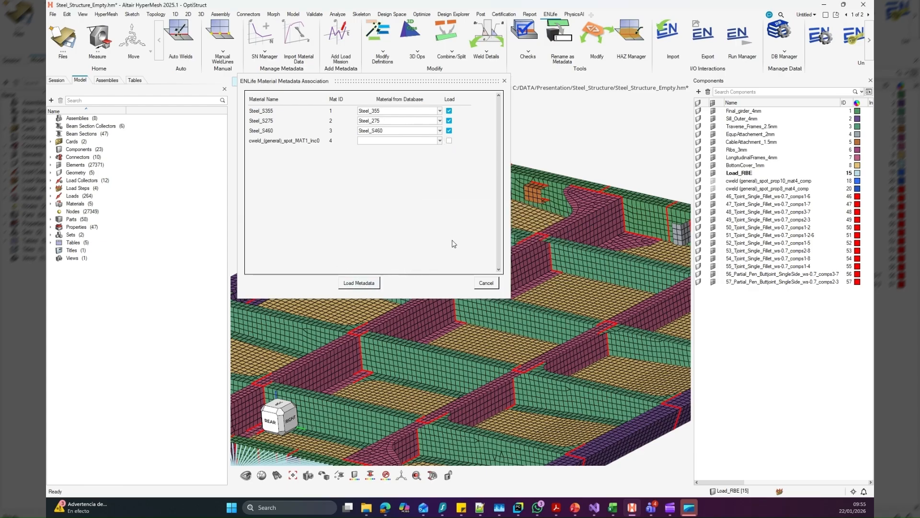
right_drag(495, 280, 476, 268)
scroll(479, 267, down, 3)
mouse_move(478, 267)
middle_down()
mouse_move(480, 280)
mouse_move(493, 276)
middle_up()
scroll(494, 271, down, 3)
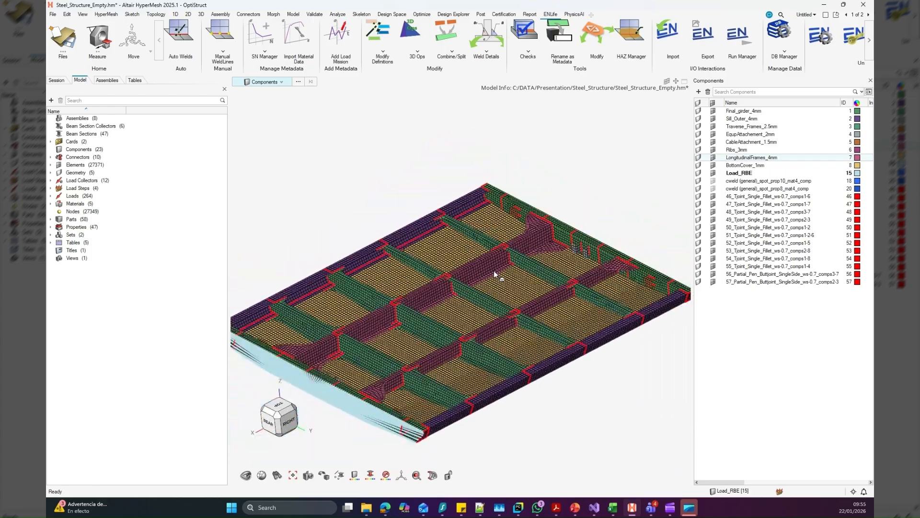
right_drag(494, 270, 504, 265)
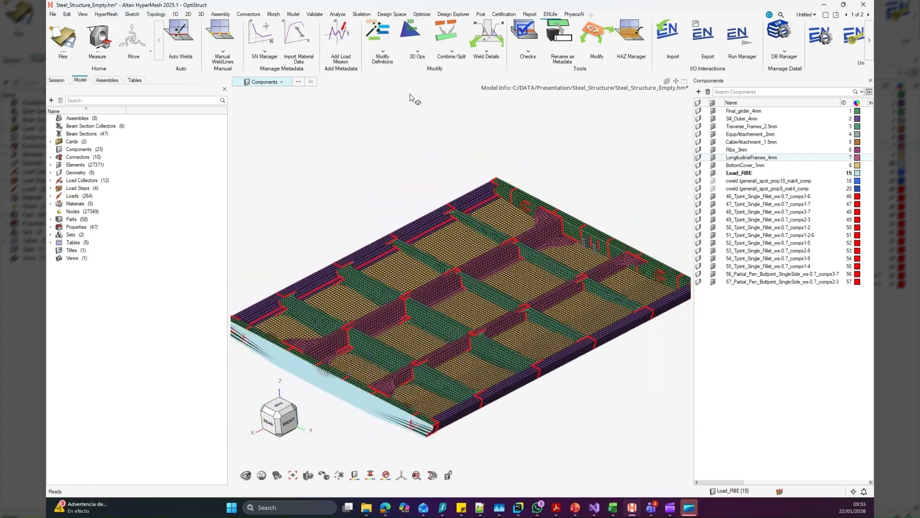
Create a SUBCASES load table from the bending, tension, shear and torsion load items and save it as MyModelSubcases
click(349, 39)
drag(357, 238, 287, 96)
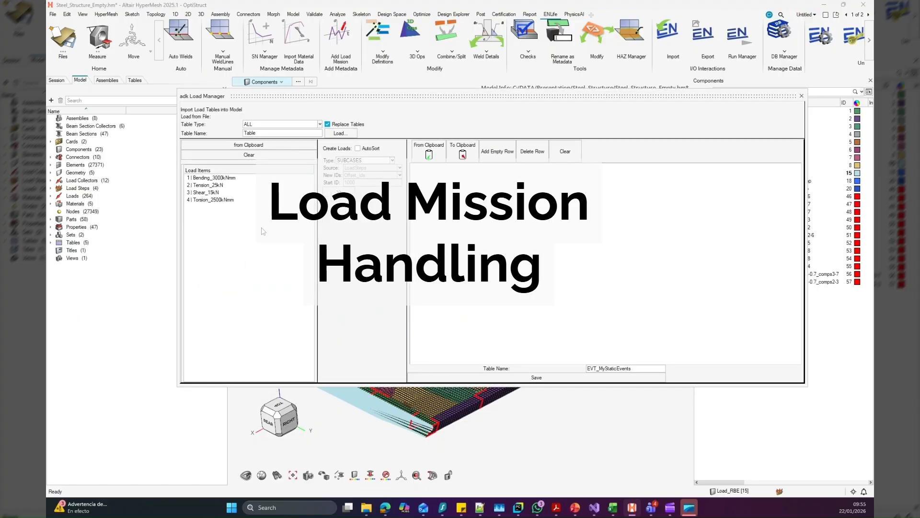
drag(252, 227, 242, 173)
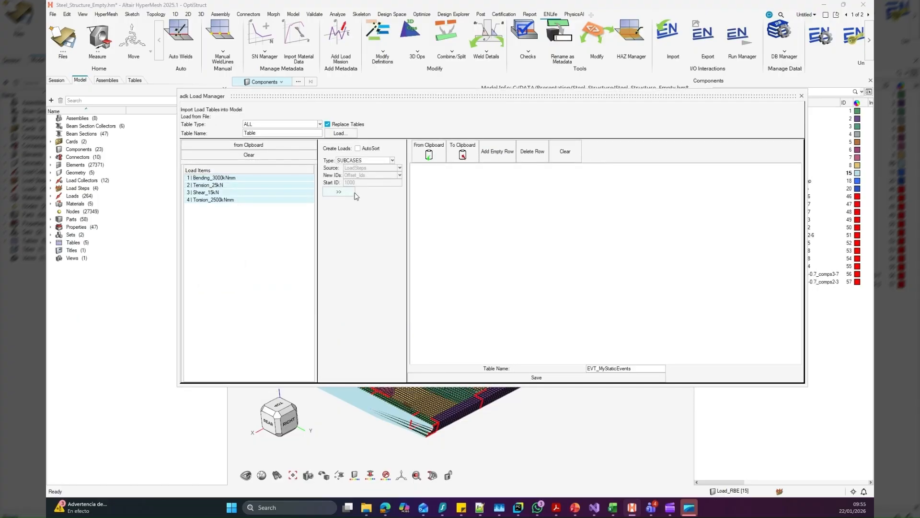
click(352, 192)
click(602, 368)
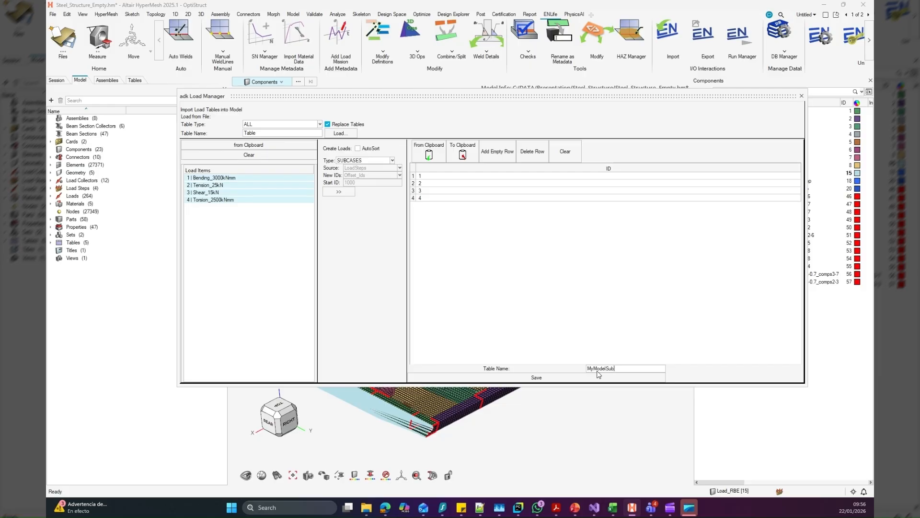
text(MyModelSubcases)
click(530, 378)
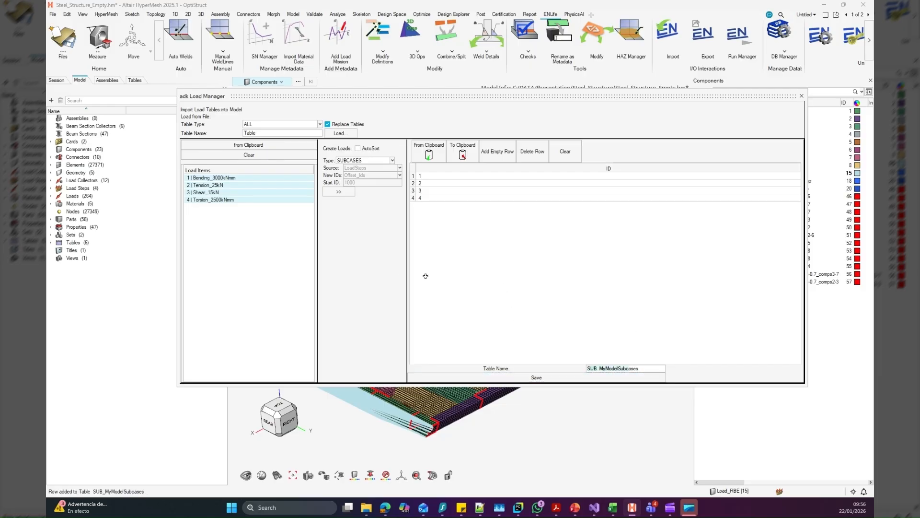
Clear the table and generate an EVENTS table from all four SUB_MyModelSubcases items, using Offset_Ids with start ID 100
click(570, 154)
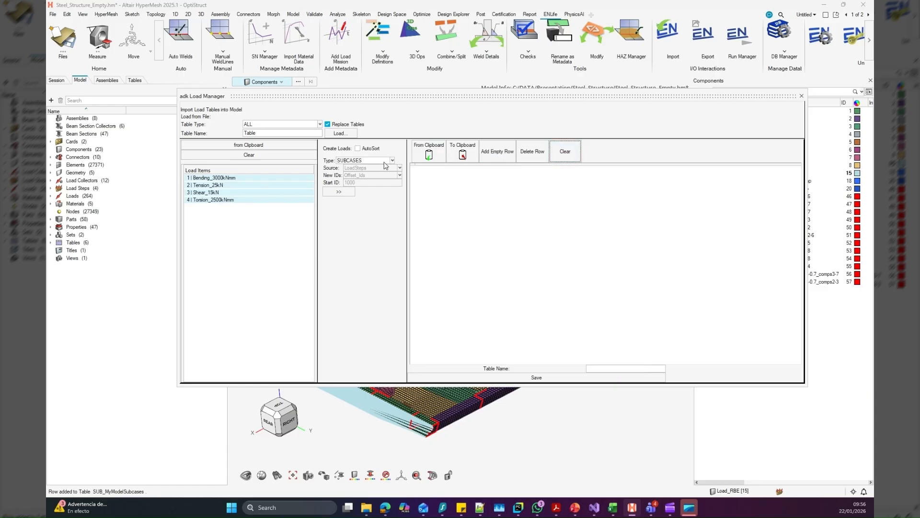
click(388, 160)
click(368, 176)
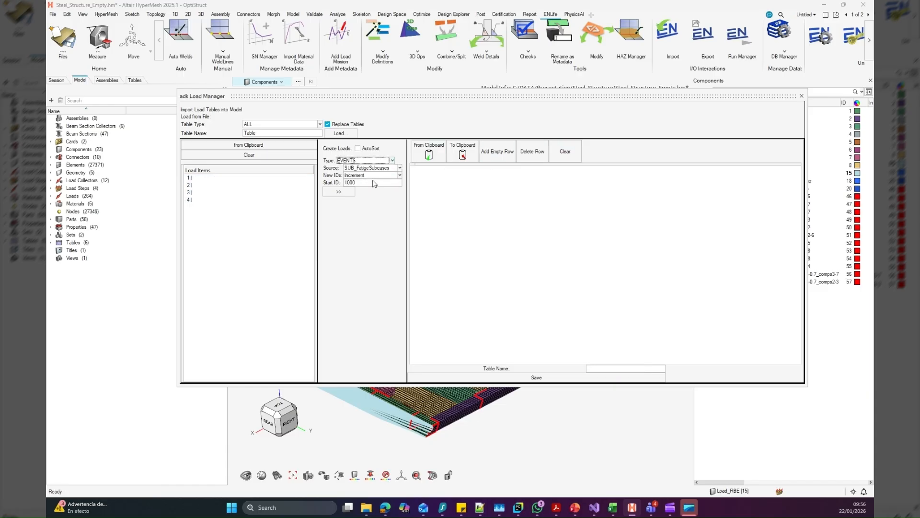
click(380, 169)
click(372, 189)
click(399, 176)
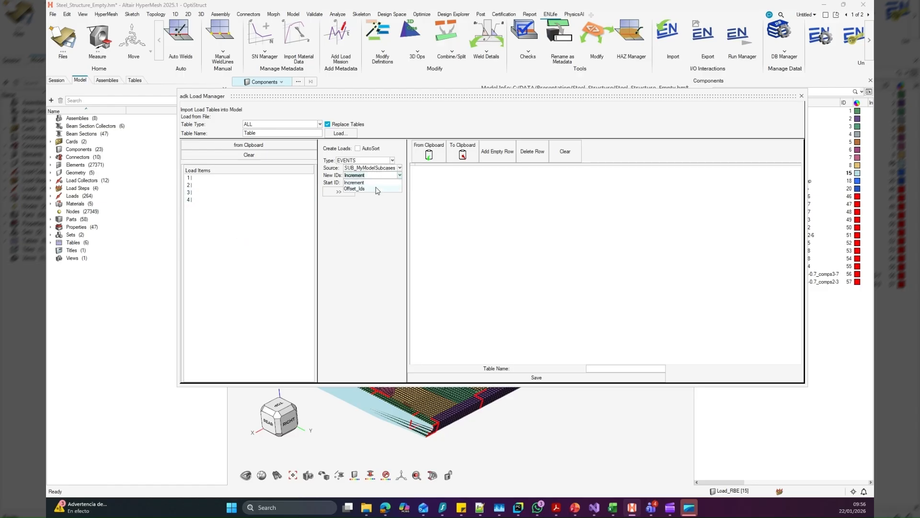
click(377, 189)
click(338, 192)
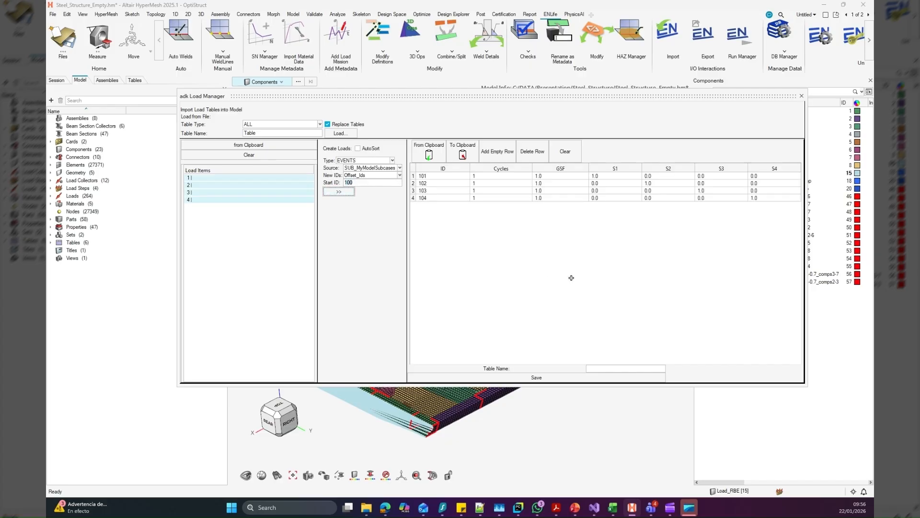
Set the cycles of events 101, 102, 103 and 104 to 100, 50, 15 and 20
click(600, 176)
click(488, 178)
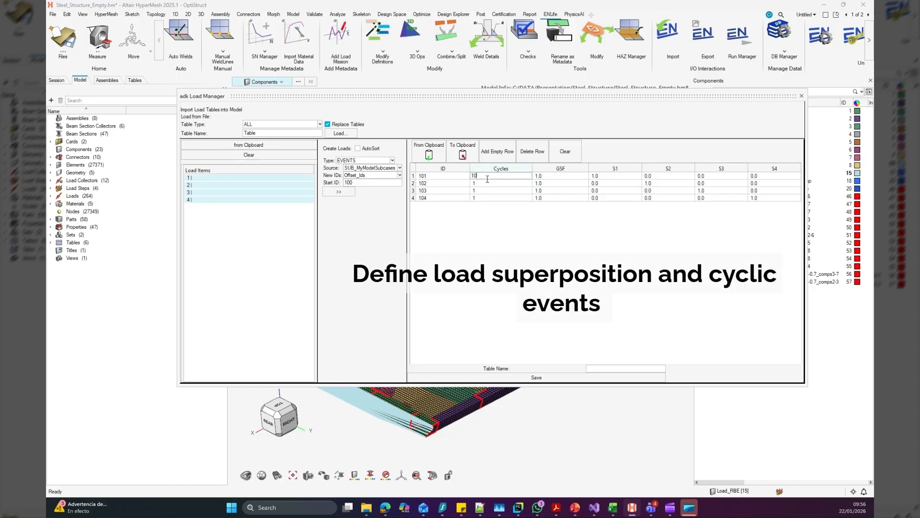
click(491, 184)
text(50)
click(491, 191)
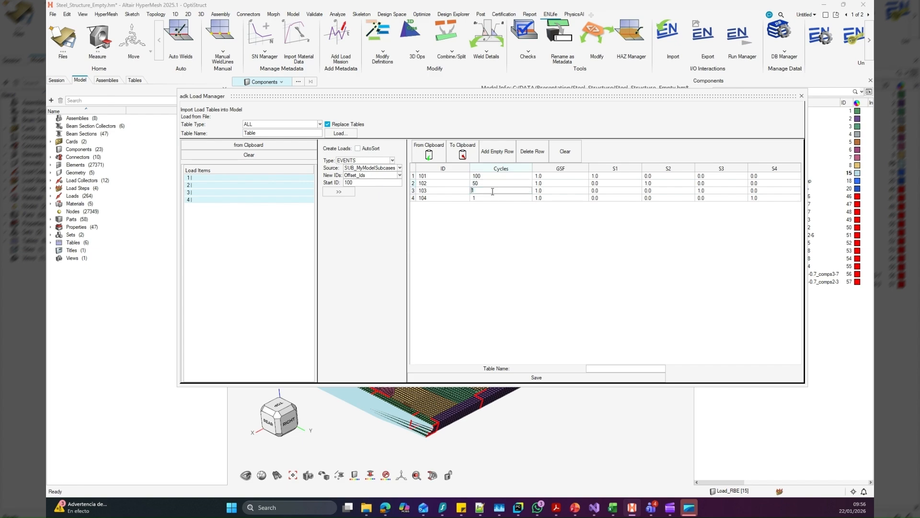
click(496, 198)
text(20)
Set the load factors to S1 5 for event 101, S2 2 for 102, S3 2.5 for 103 and S4 1.5 for 104
click(615, 175)
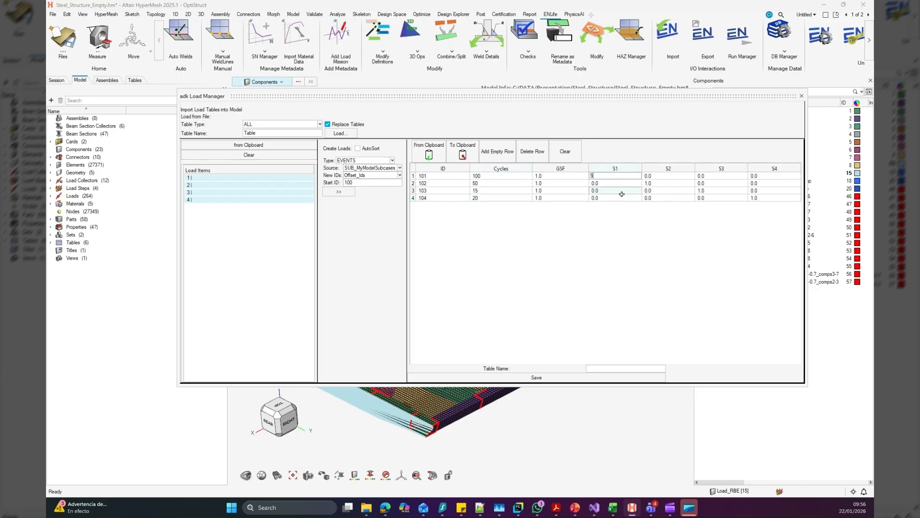
click(666, 184)
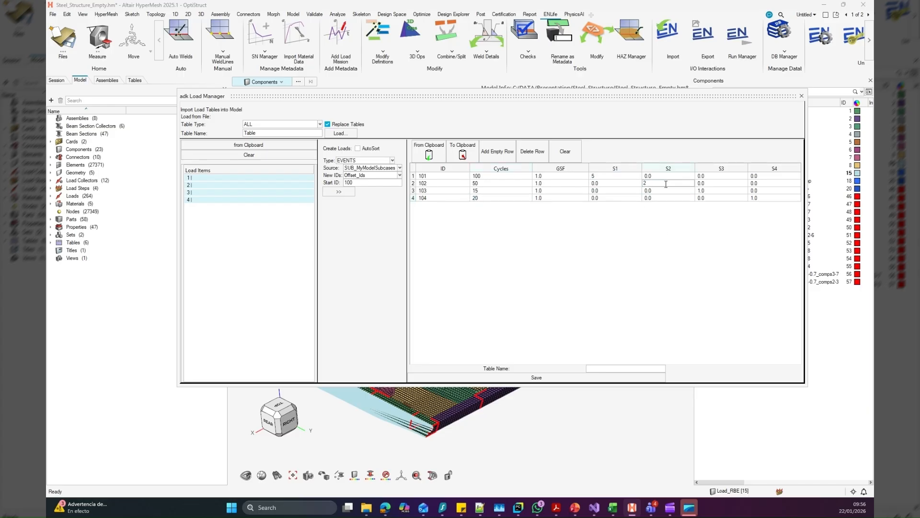
click(730, 192)
click(767, 197)
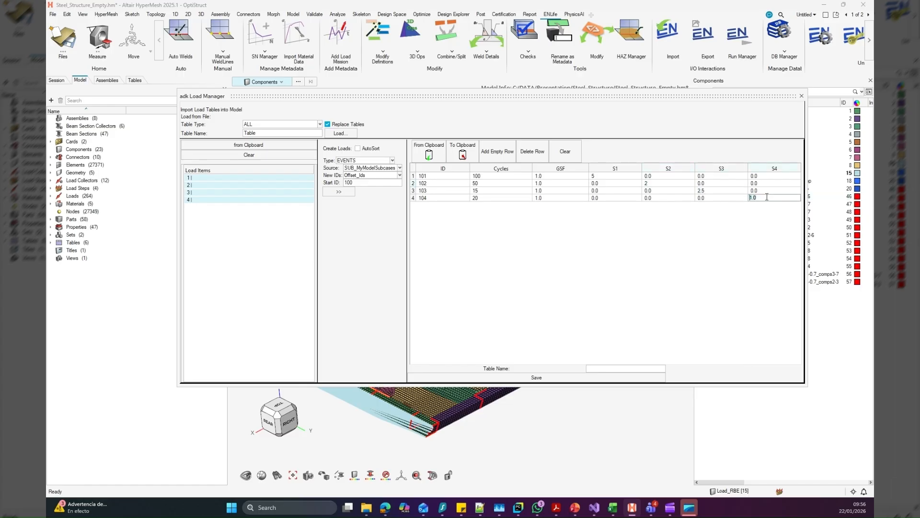
Superimpose loads by setting S2 to 1.3 for event 104 and S4 to 2.5 for event 101
click(659, 198)
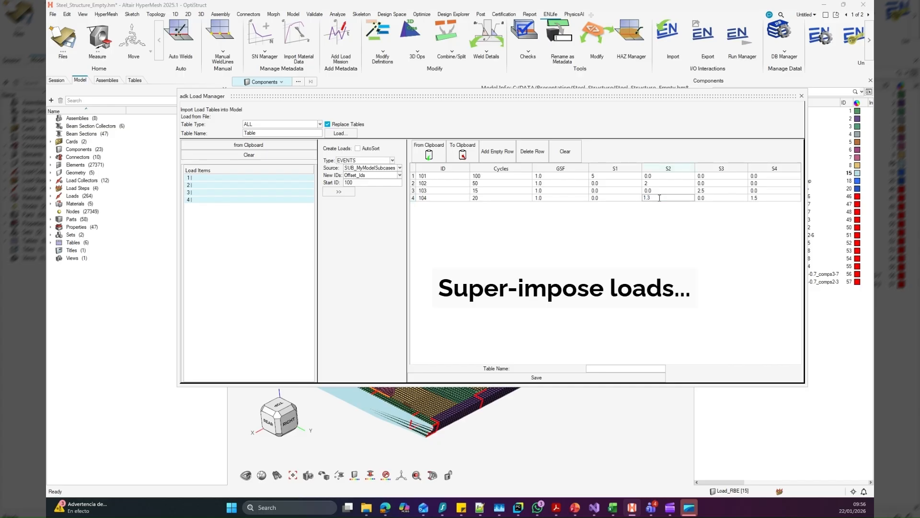
text(1.3)
click(760, 176)
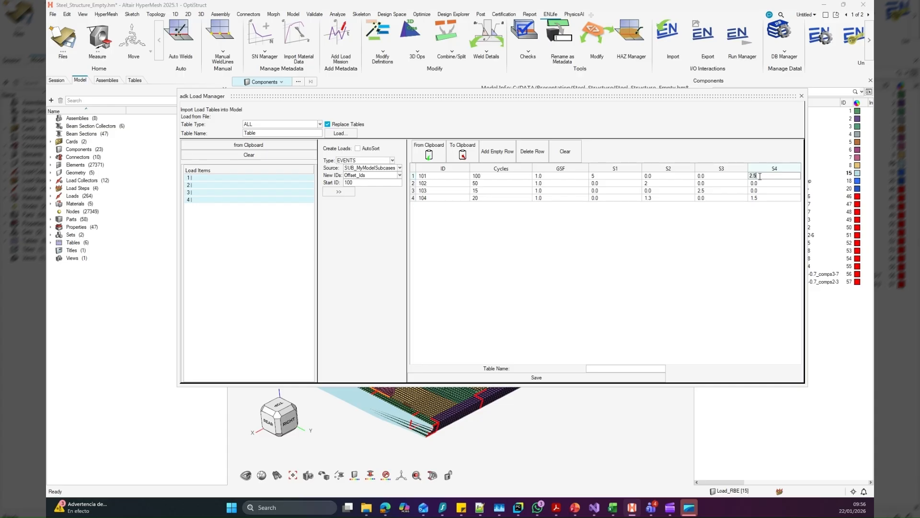
Name the events table MyStaticEvents and save it
click(589, 343)
text(nts)
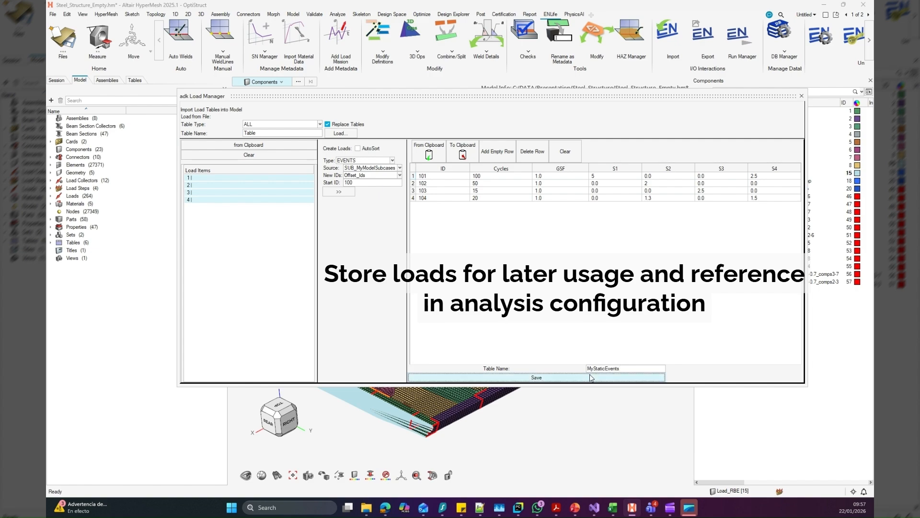
click(591, 378)
Clear the saved events table and set the load type to RANGES with SUB_MyModelSubcases as the source
click(561, 154)
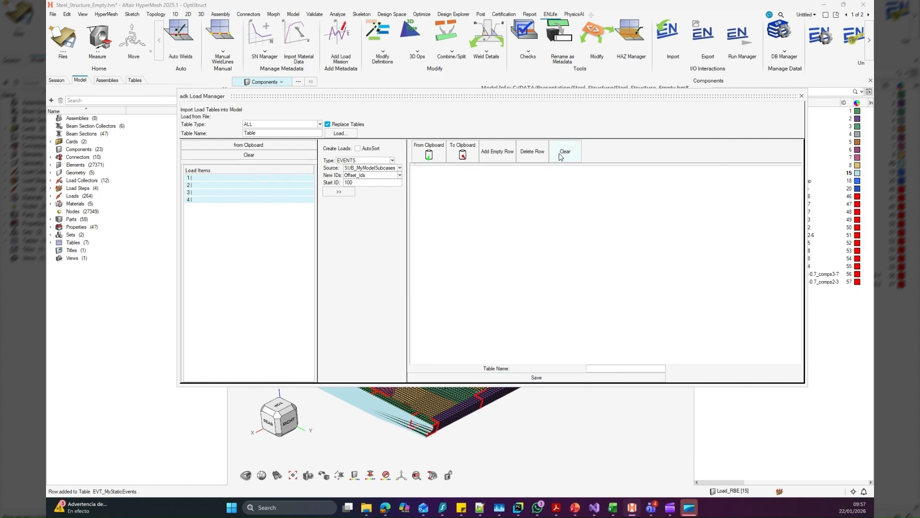
click(377, 162)
click(362, 179)
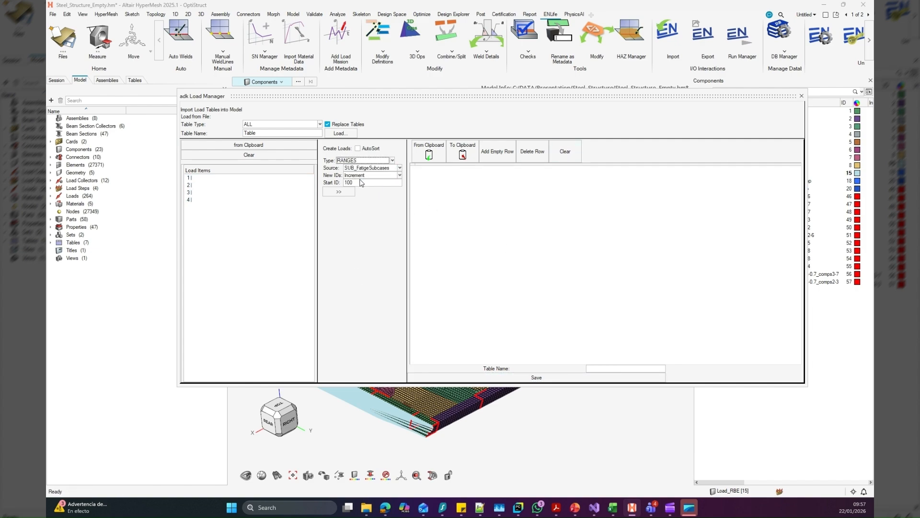
click(400, 168)
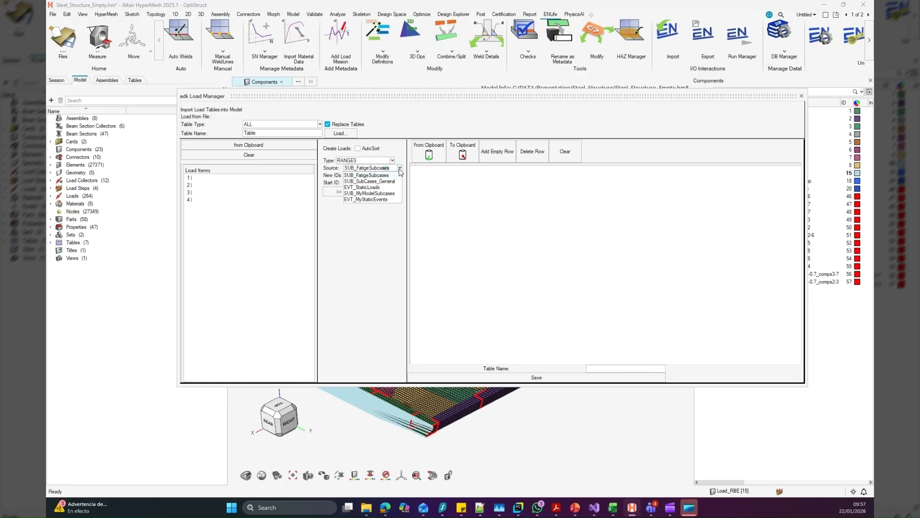
click(373, 193)
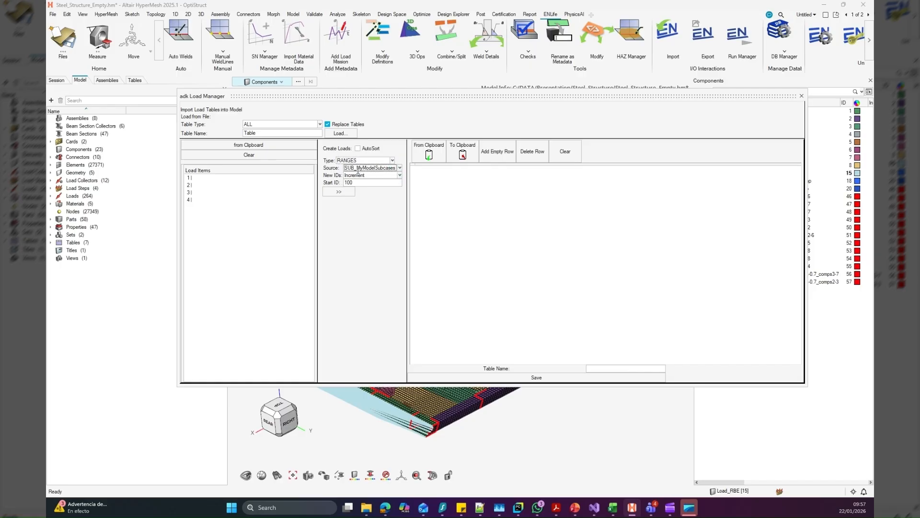
Generate range combinations of all four subcases with Combine_Ids numbering and save the table as MyFatigueEvent
click(400, 175)
click(380, 190)
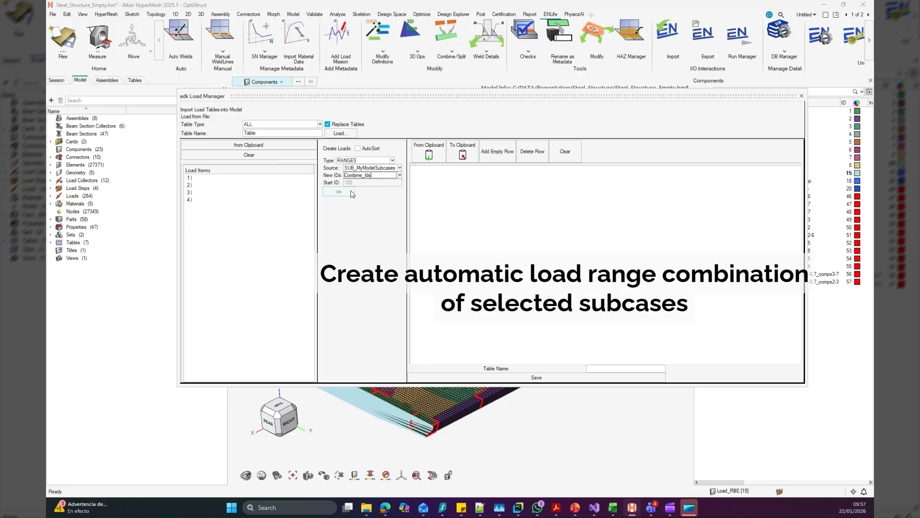
click(352, 193)
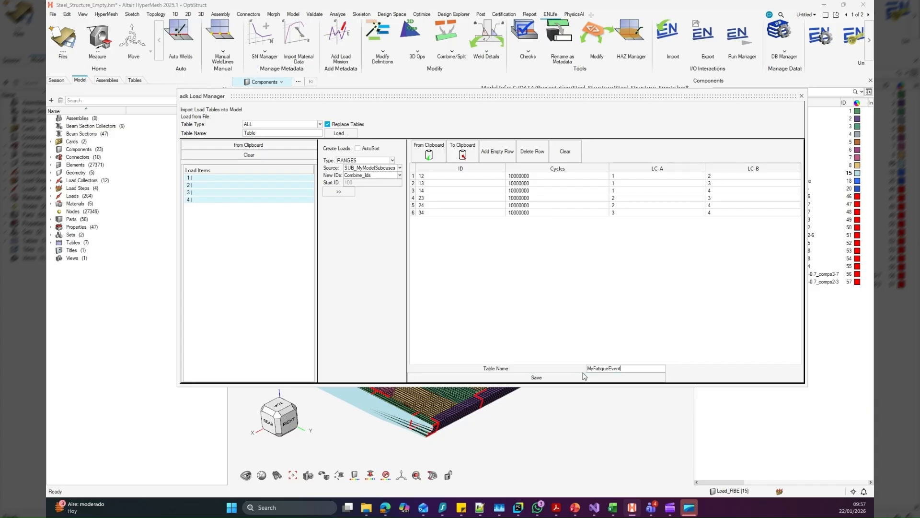
click(582, 378)
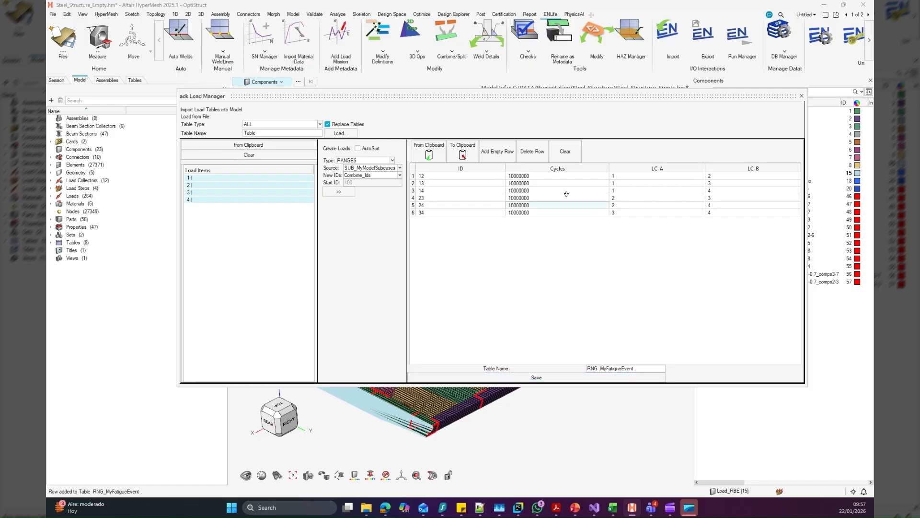
Clear the table editor and reload the saved RNG_MyFatigueEvent table
click(567, 153)
right_click(551, 237)
mouse_move(576, 237)
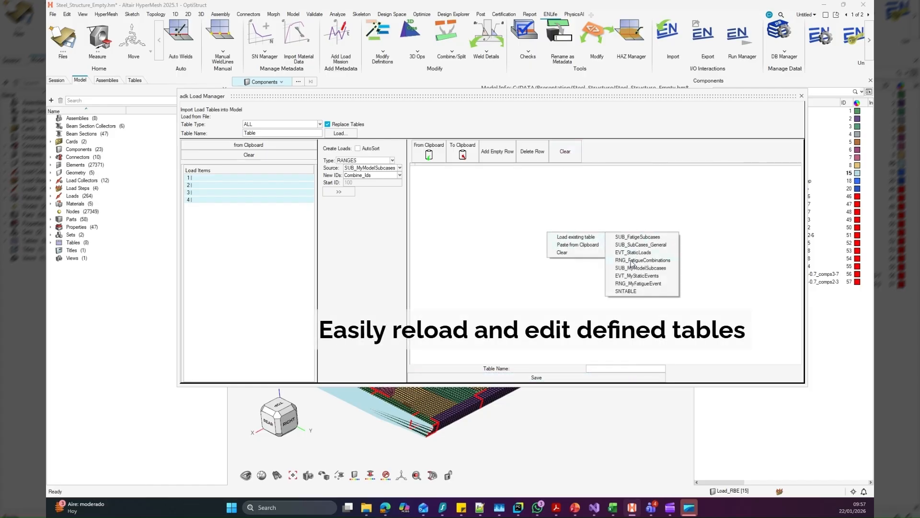
click(631, 284)
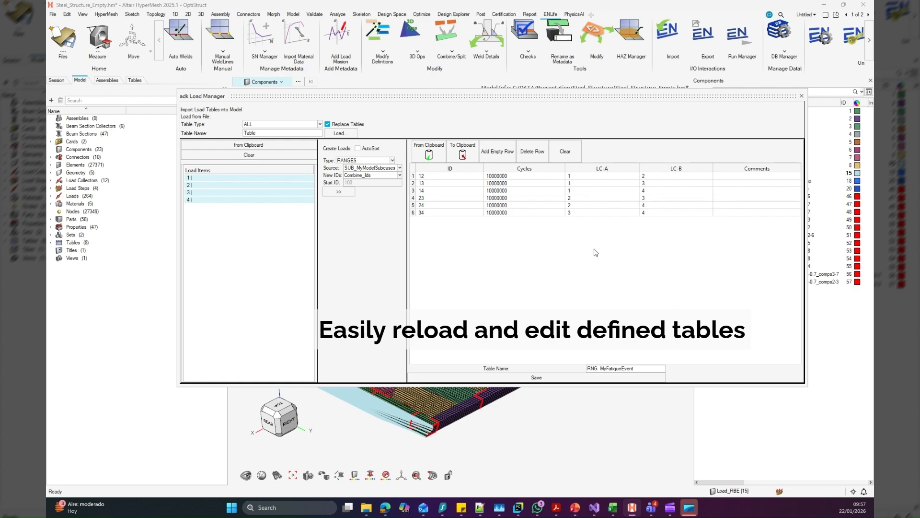
Reload the saved EVT_MyStaticEvents table, then clear the editor and close the Load Manager
right_click(589, 259)
mouse_move(614, 264)
click(671, 302)
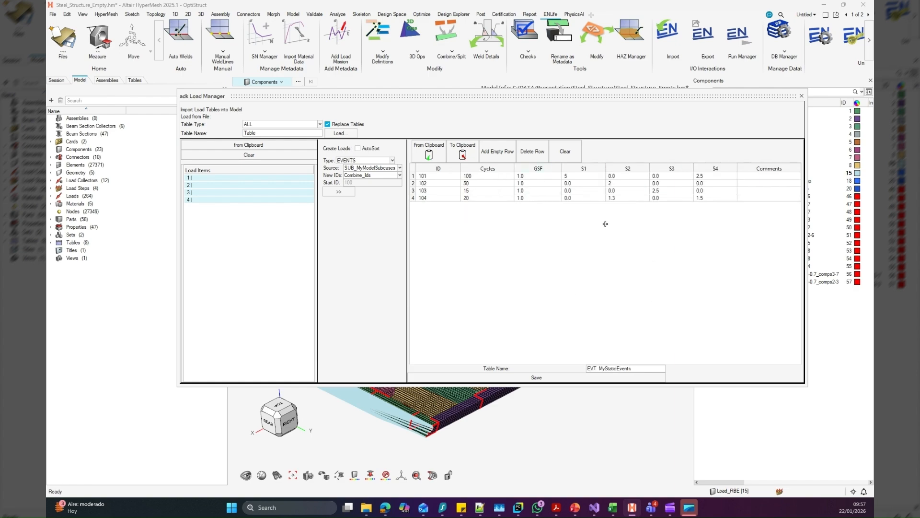
click(576, 147)
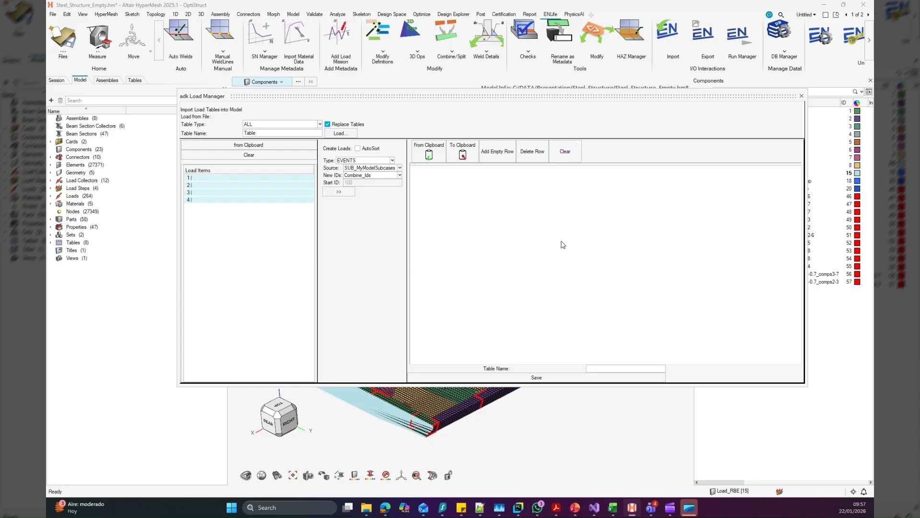
click(801, 95)
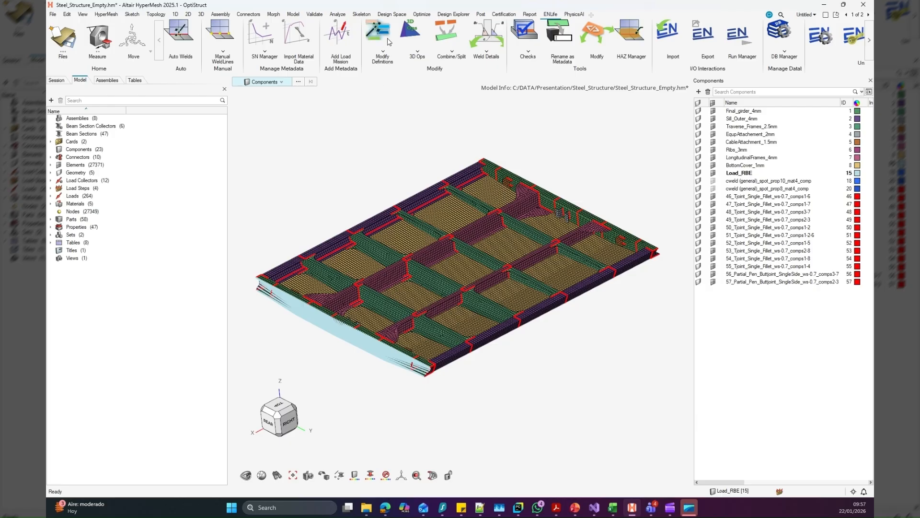
Start the Modify Definition tool for welds and show its weld data settings
click(383, 32)
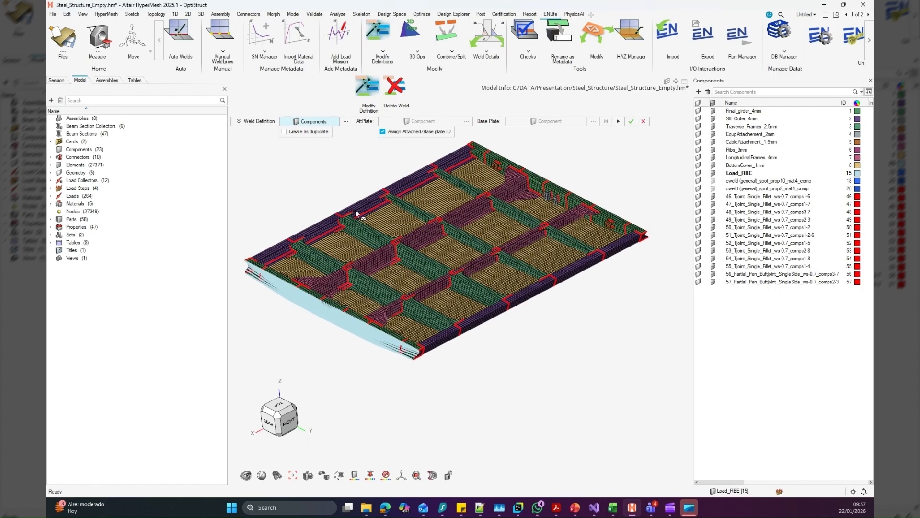
scroll(347, 209, up, 5)
click(257, 122)
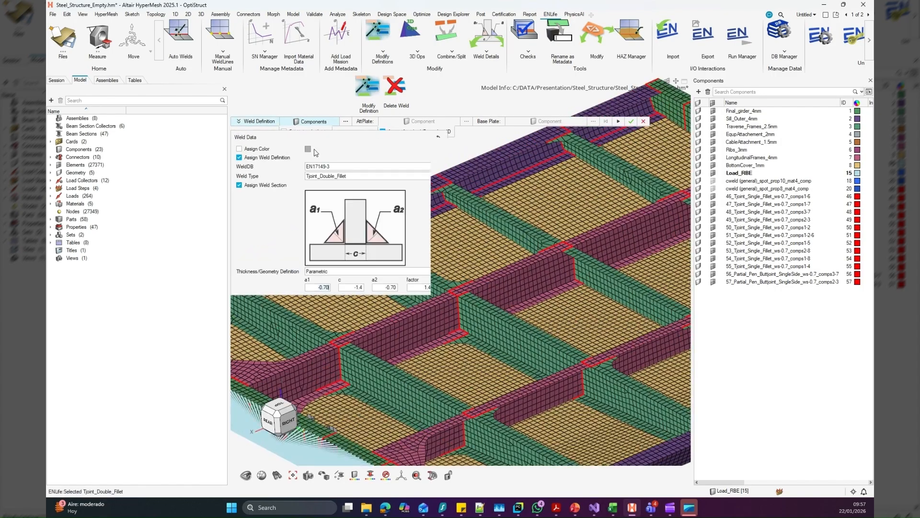
Try other EN17149-3 weld types, including Full_Pen_Buttjoint_SingleSide_wBackingRun, and return to Tjoint_Double_Fillet
click(337, 180)
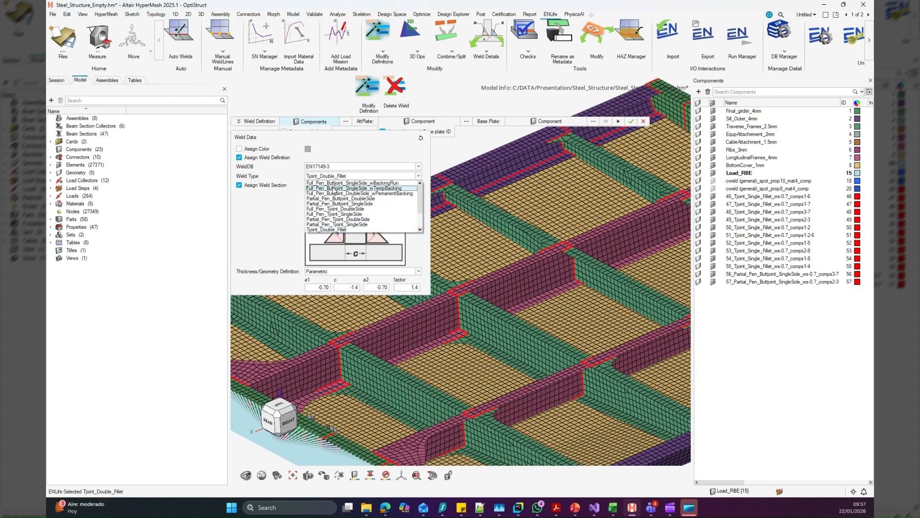
click(341, 224)
click(351, 176)
click(351, 183)
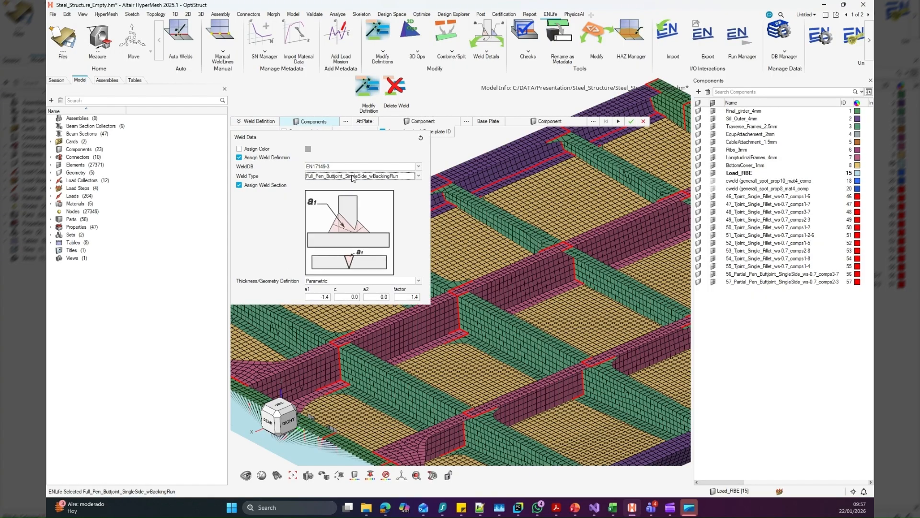
click(352, 179)
click(340, 233)
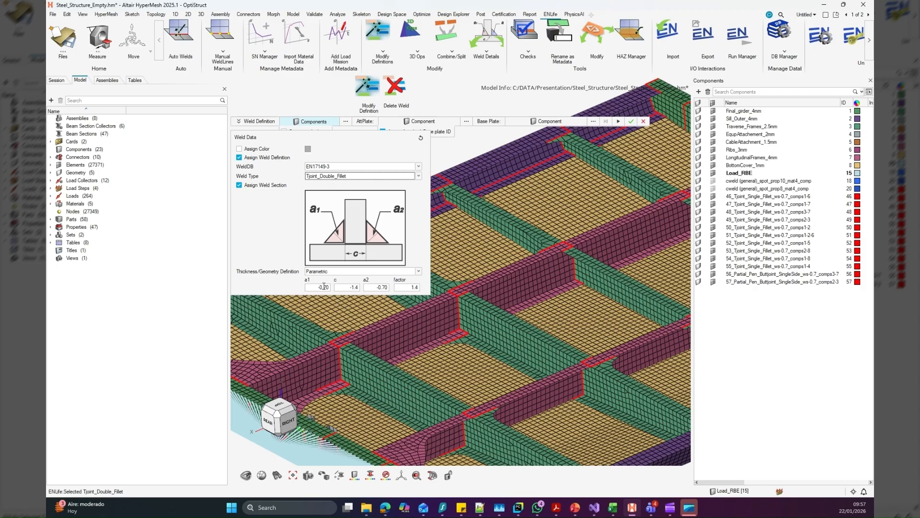
Set the parametric weld thickness factor to 1.2 and enable colour assignment for the modified weld
click(415, 288)
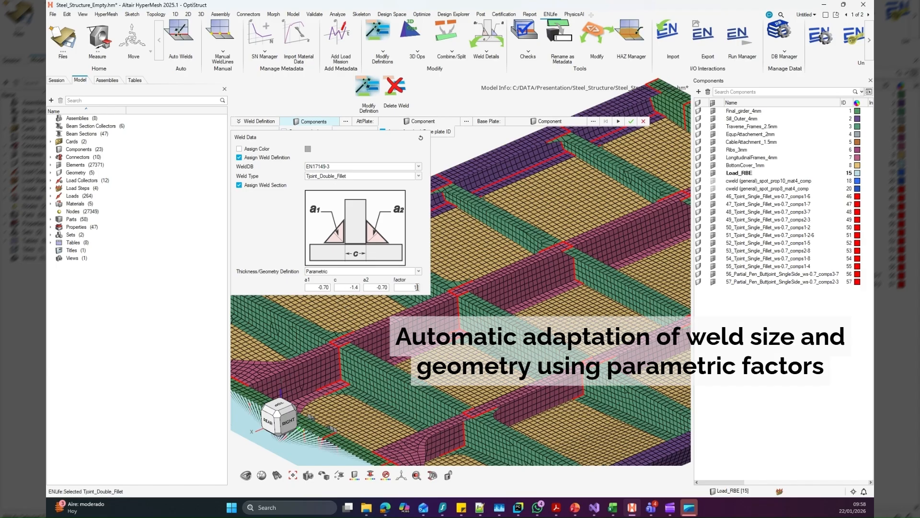
text(.2)
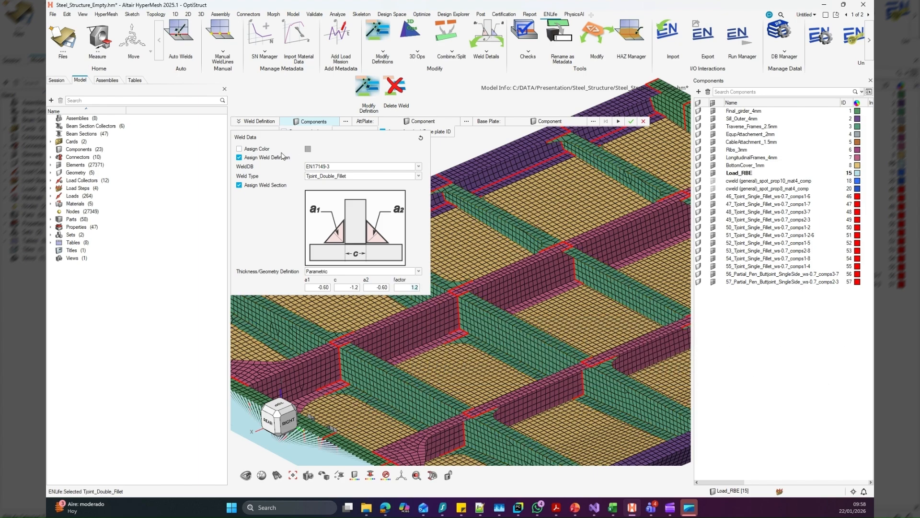
click(239, 148)
Select the weld joining the grey equipment attachments to the girder and set EqupAttachement_2mm as its attached plate
ctrl+right_drag(335, 93, 320, 95)
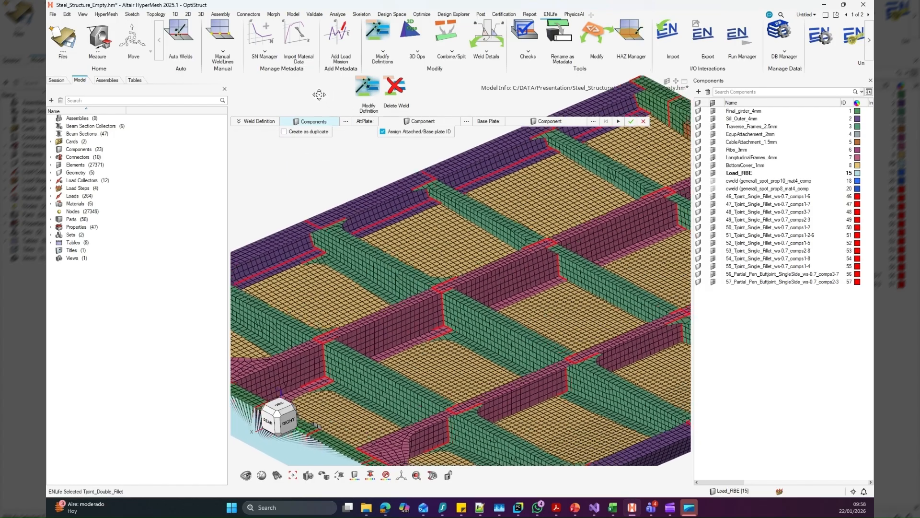
scroll(335, 206, up, 8)
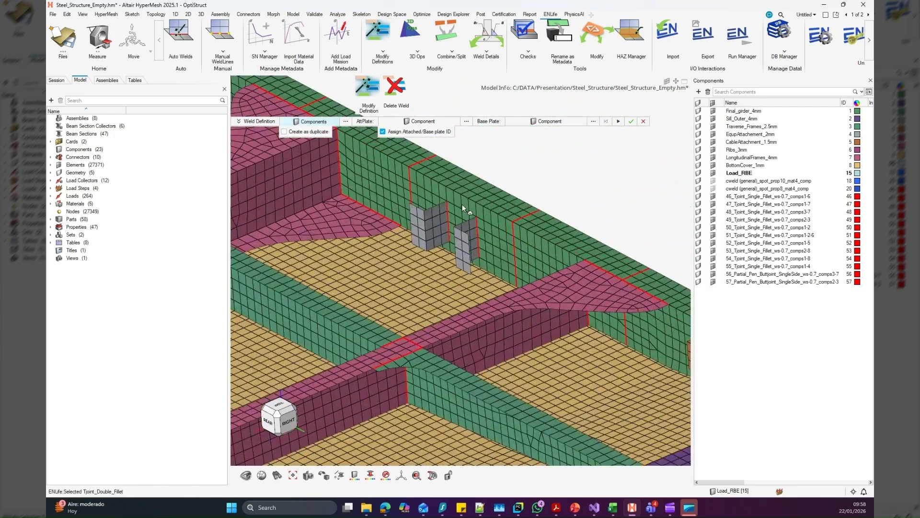
scroll(462, 204, up, 5)
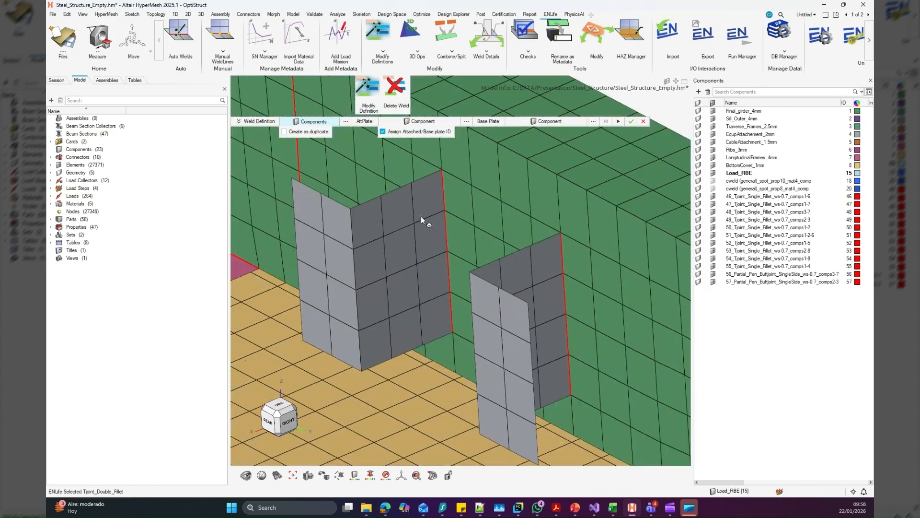
click(445, 218)
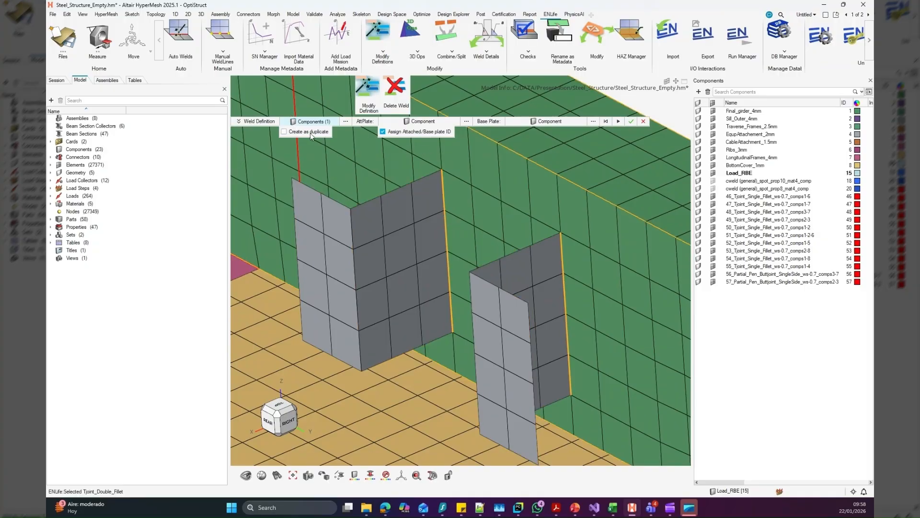
click(410, 123)
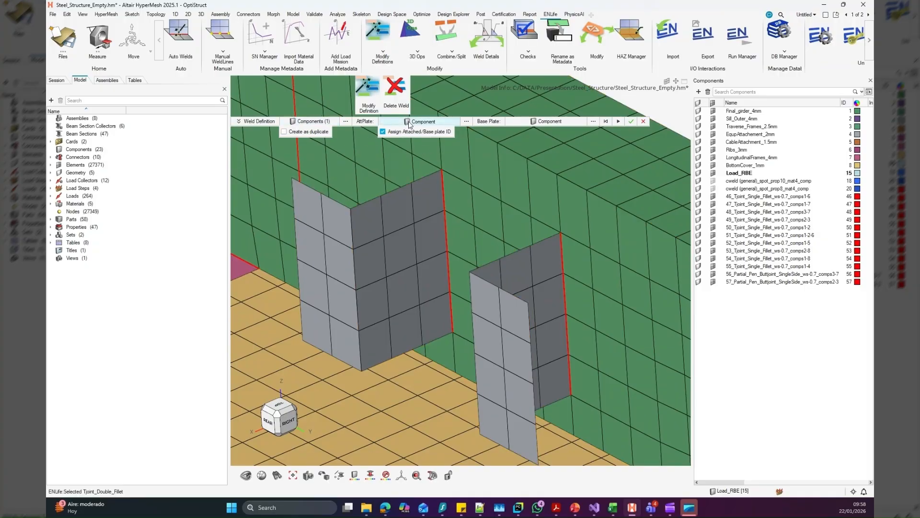
click(402, 222)
Apply the double-fillet definition to the selected attachment weld, accept the metadata change and leave the tool
scroll(434, 221, down, 3)
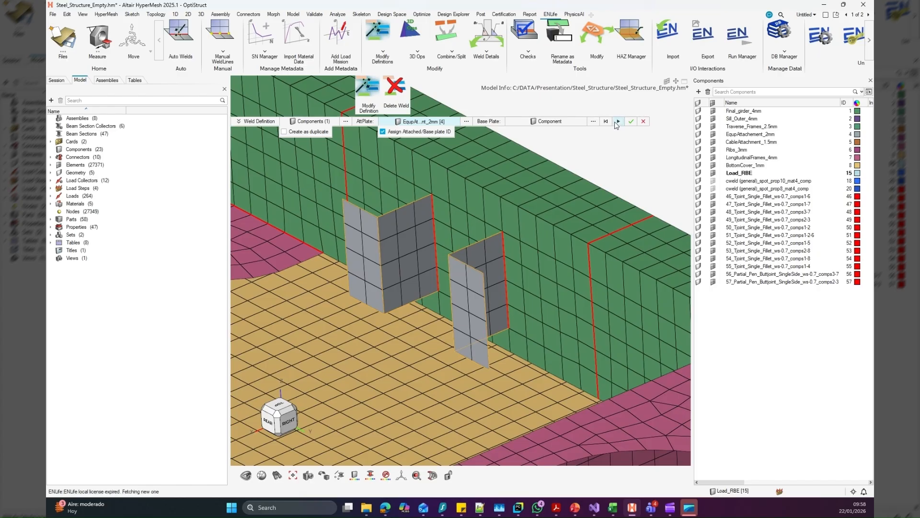
click(504, 252)
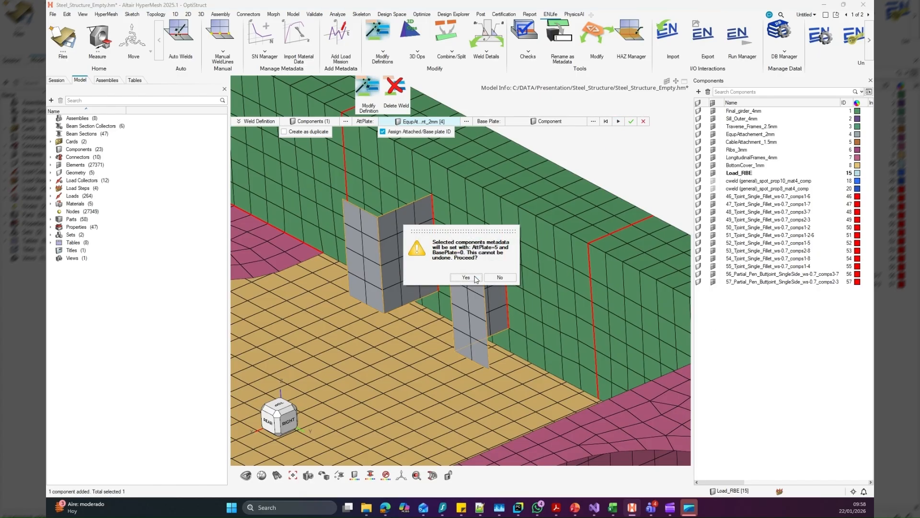
click(475, 275)
scroll(470, 269, down, 5)
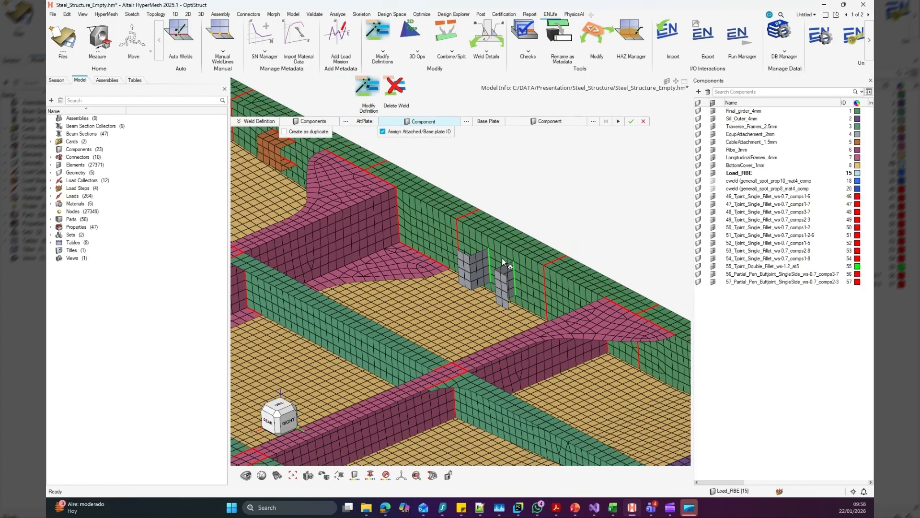
click(645, 121)
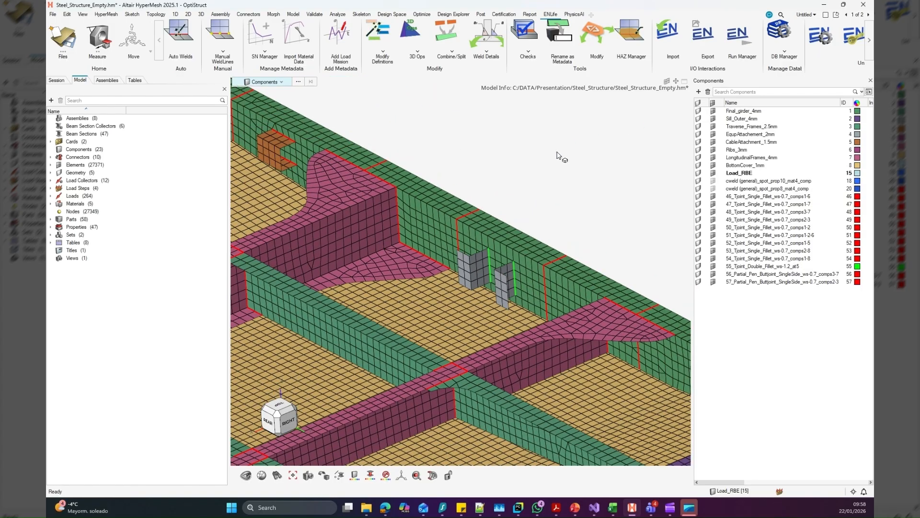
Open the weld post-process adjustment for the green attachment weld and choose the EN17149-3 improvement method
right_drag(529, 154, 556, 160)
scroll(558, 158, down, 3)
scroll(518, 160, down, 3)
right_drag(577, 188, 629, 192)
scroll(548, 220, up, 5)
drag(494, 128, 343, 127)
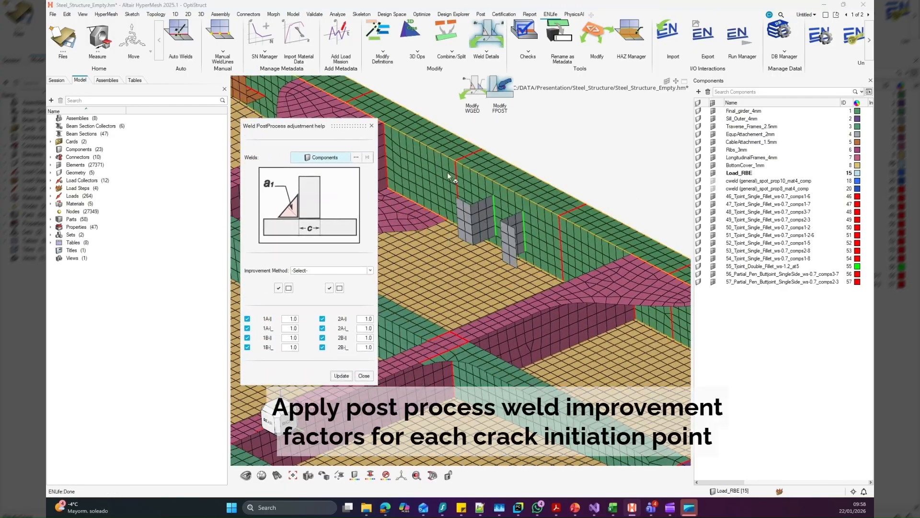
scroll(499, 218, up, 6)
click(491, 216)
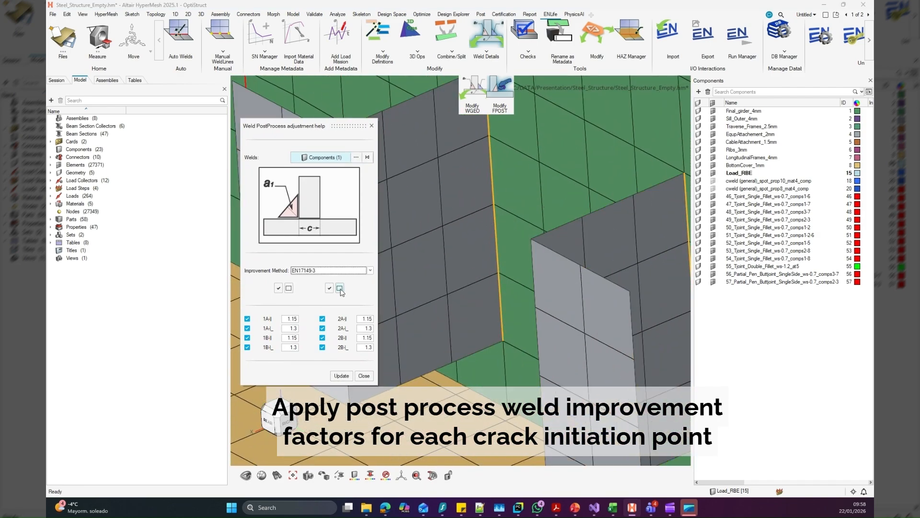
Deselect all crack initiation points, enable the two 2A improvement factors, update the weld and close the adjustment
click(289, 288)
click(339, 288)
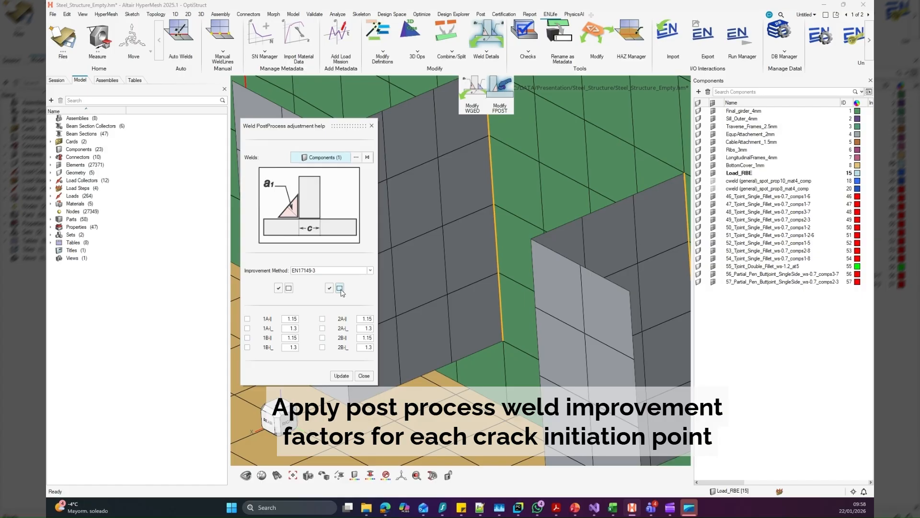
click(322, 318)
click(322, 327)
click(323, 348)
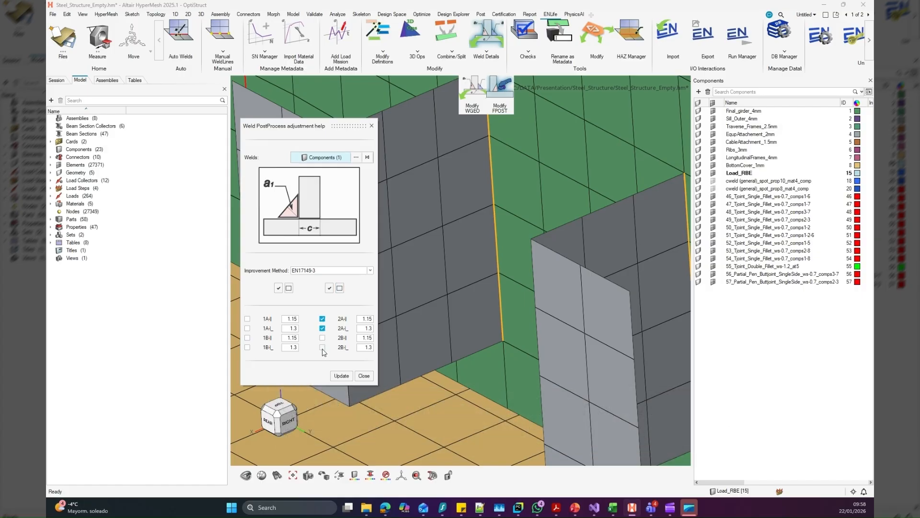
click(322, 318)
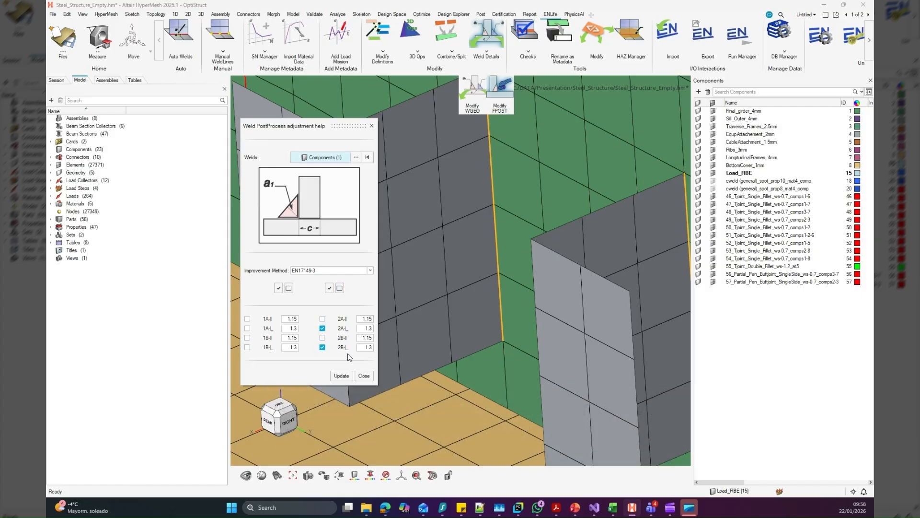
click(349, 378)
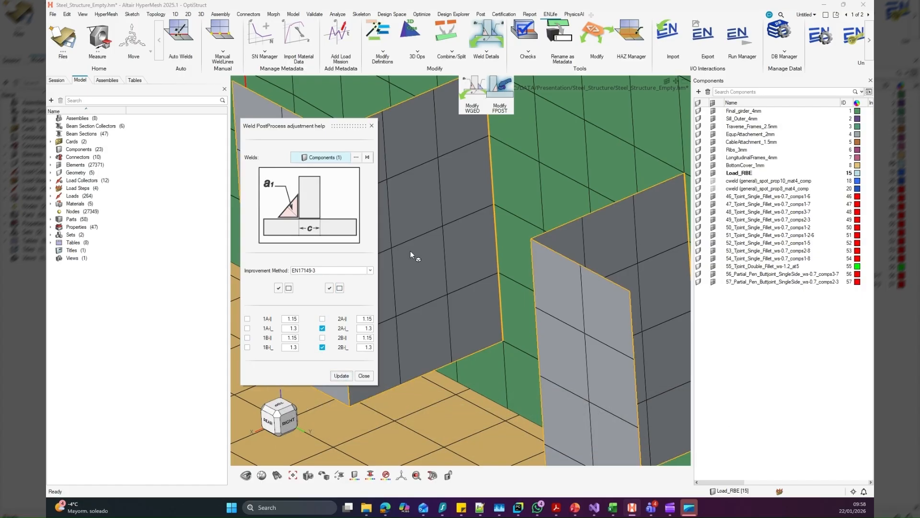
click(365, 376)
Open the weld geometry adjustment for the attachment weld and restrict the metadata import to ATTPIN only
click(472, 91)
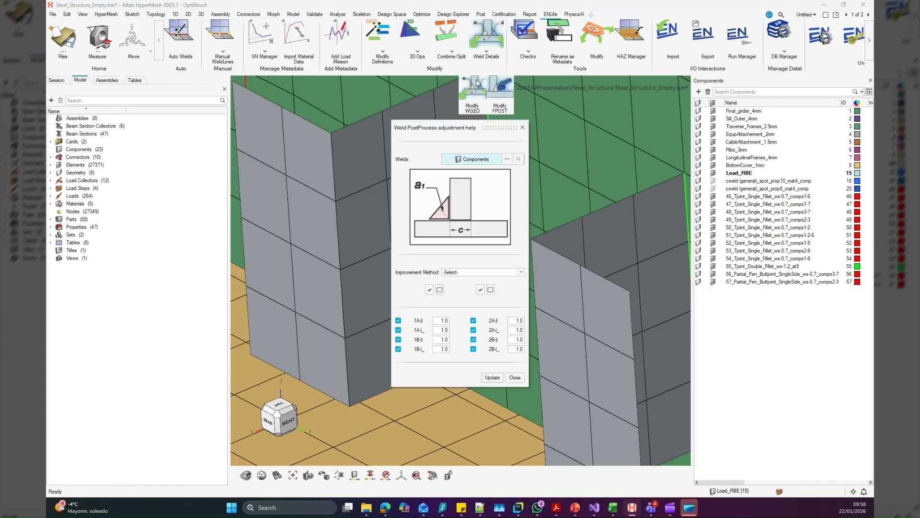
drag(464, 125, 318, 116)
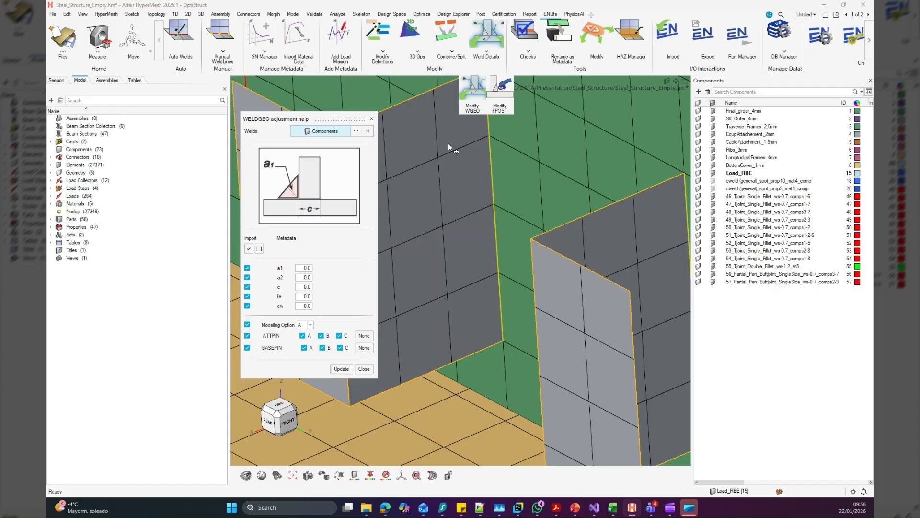
click(490, 159)
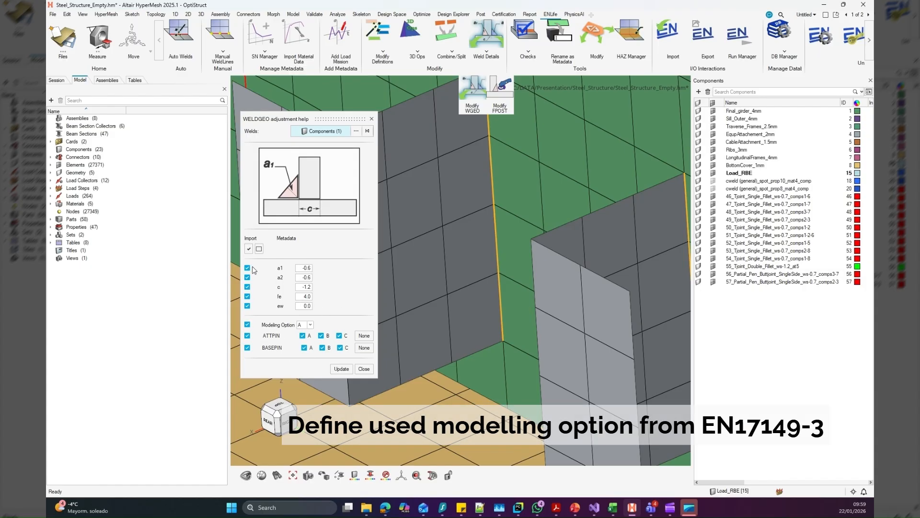
click(258, 249)
click(248, 336)
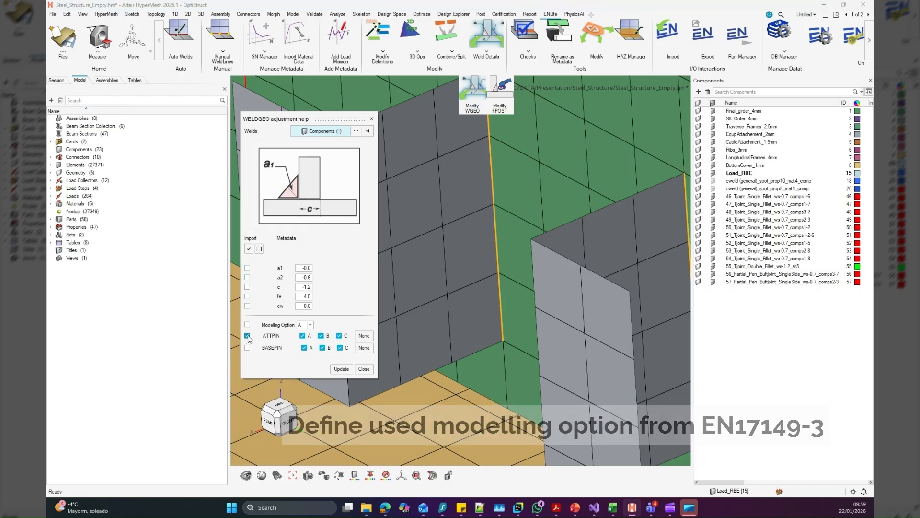
click(247, 336)
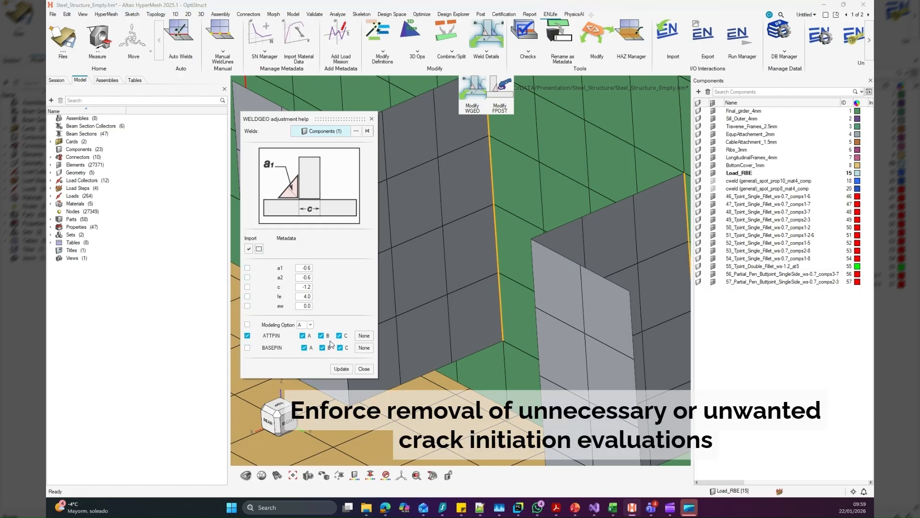
Deselect points A and B for ATTPIN and A, B and C for BASEPIN, update the weld and close the adjustment
click(328, 337)
click(307, 336)
click(304, 347)
click(322, 347)
click(340, 347)
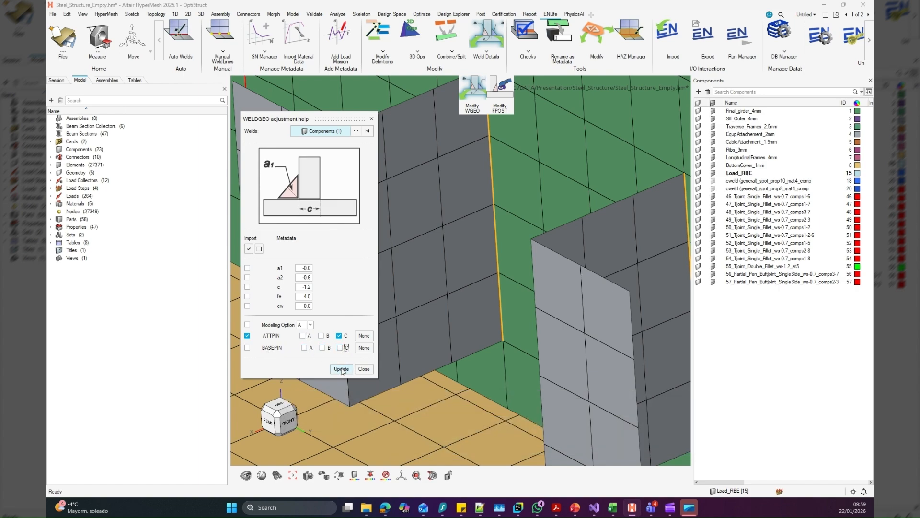
click(342, 370)
click(364, 370)
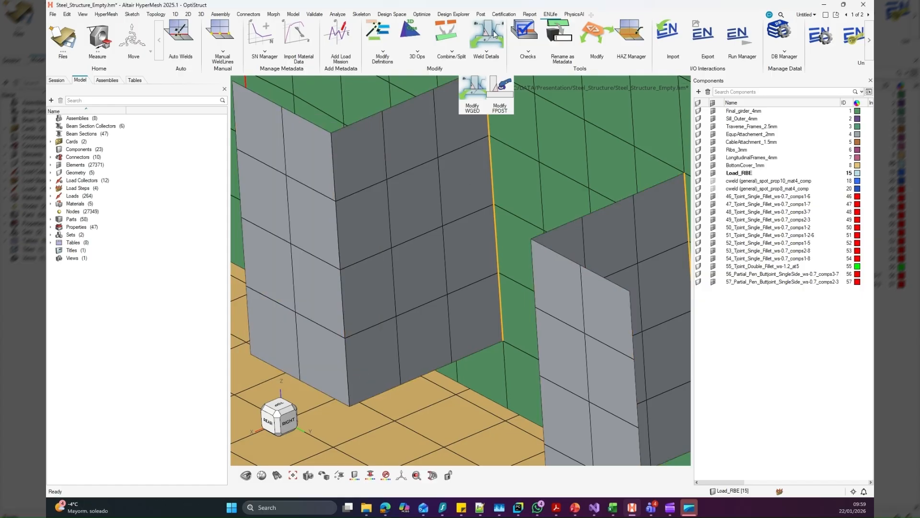
click(472, 96)
scroll(476, 168, down, 5)
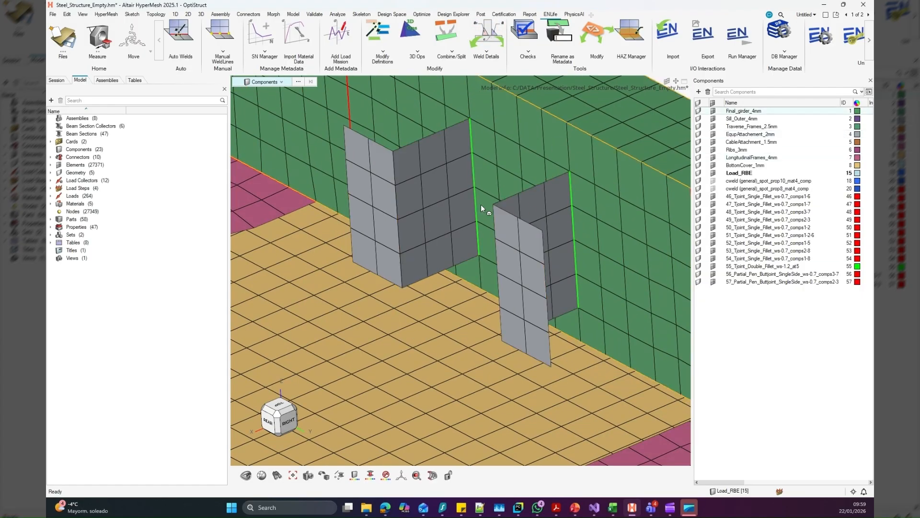
scroll(505, 206, up, 2)
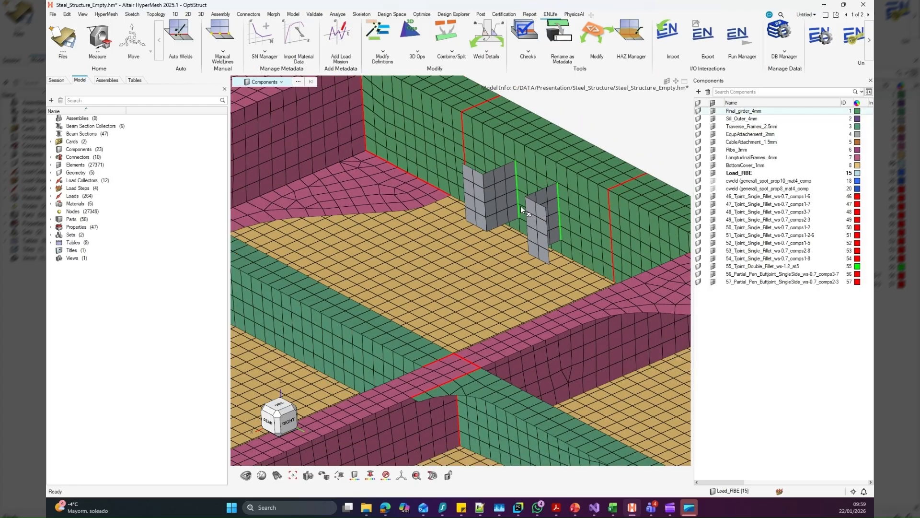
scroll(519, 207, down, 2)
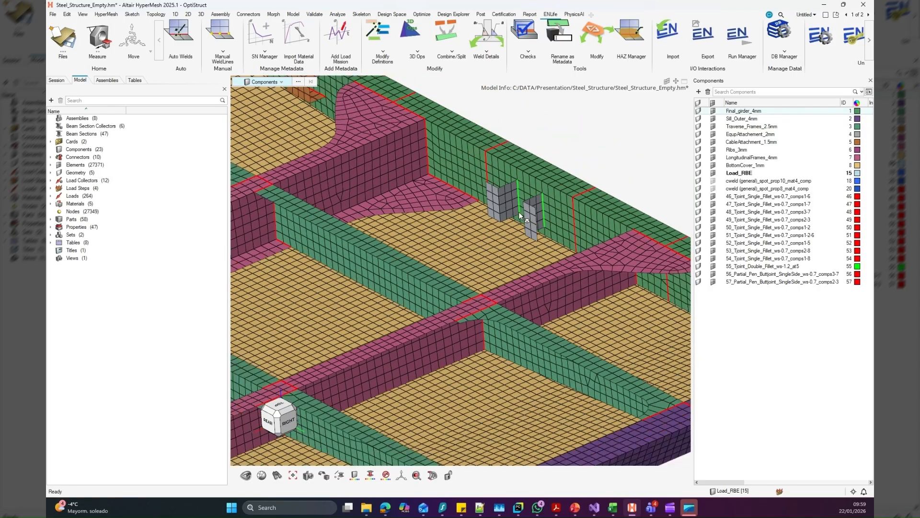
scroll(540, 203, up, 2)
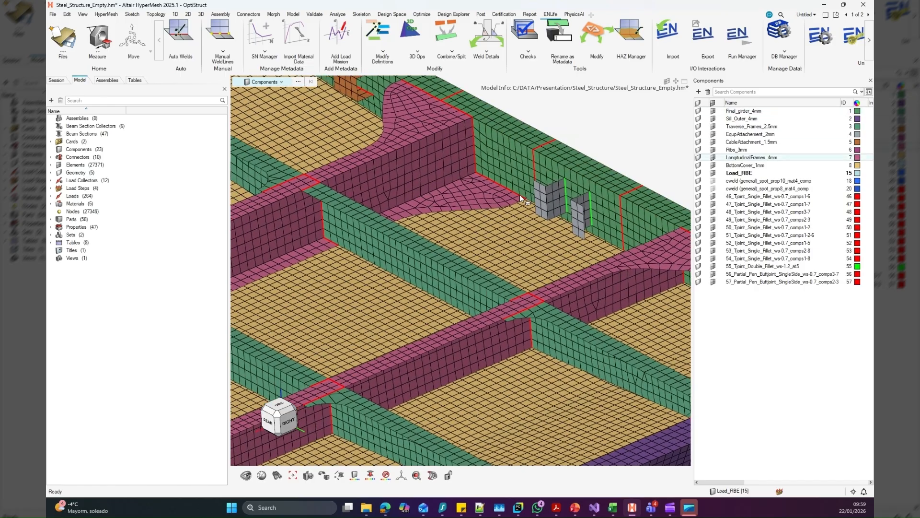
Delete the four middle weld elements on the vertical seam joining the pink longitudinal frame to the green girder
click(383, 31)
click(368, 92)
scroll(475, 211, up, 5)
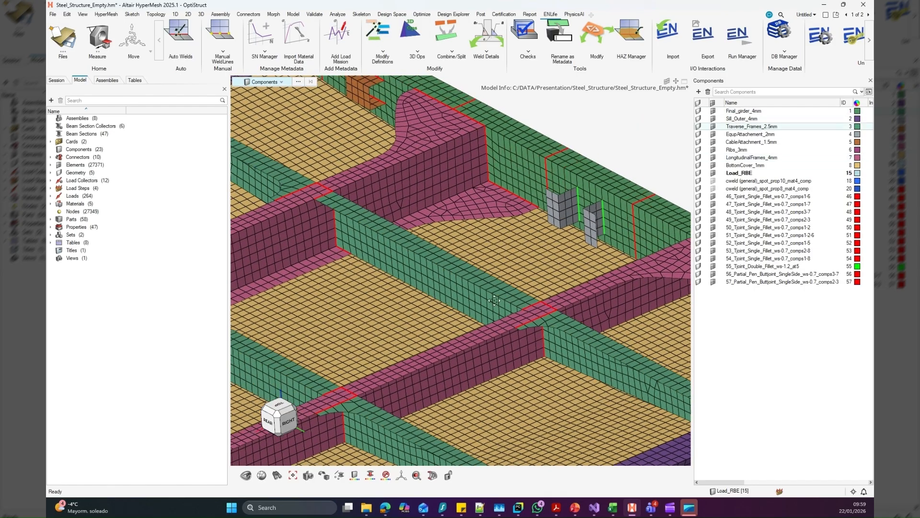
scroll(475, 211, up, 5)
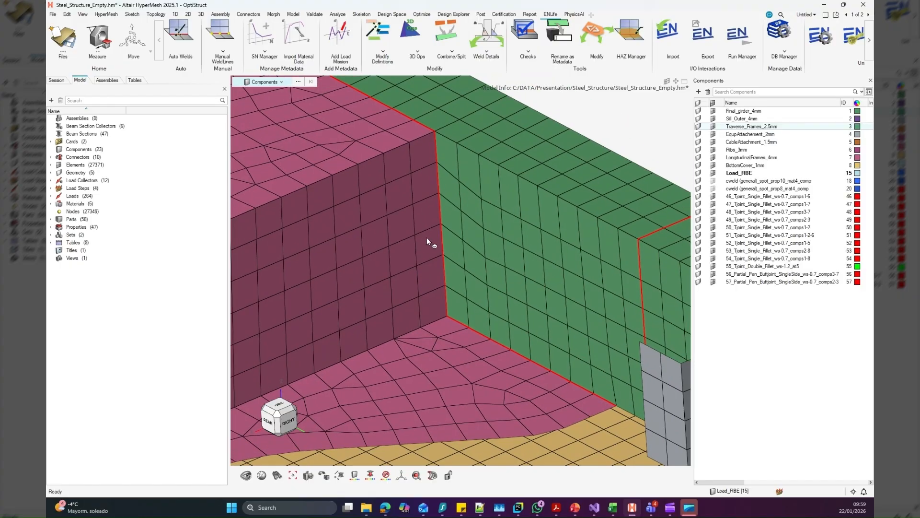
click(438, 191)
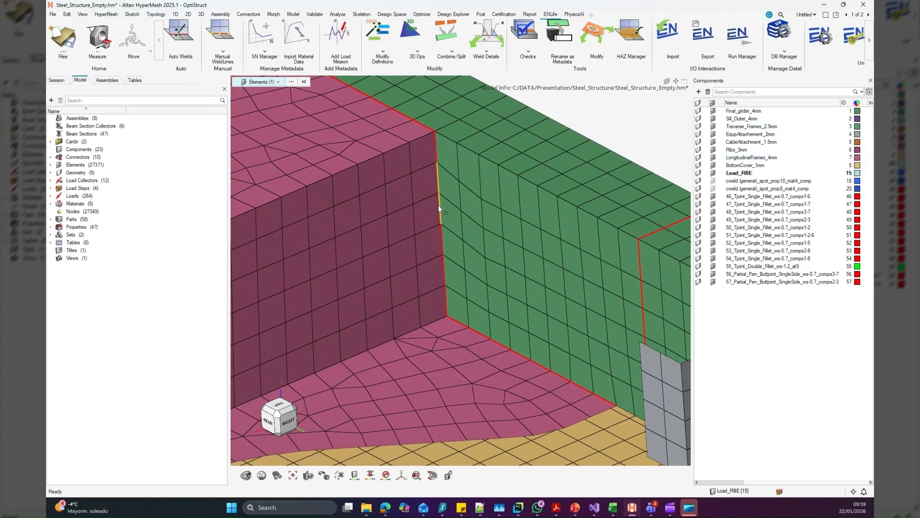
click(441, 235)
key(Delete)
scroll(447, 272, down, 3)
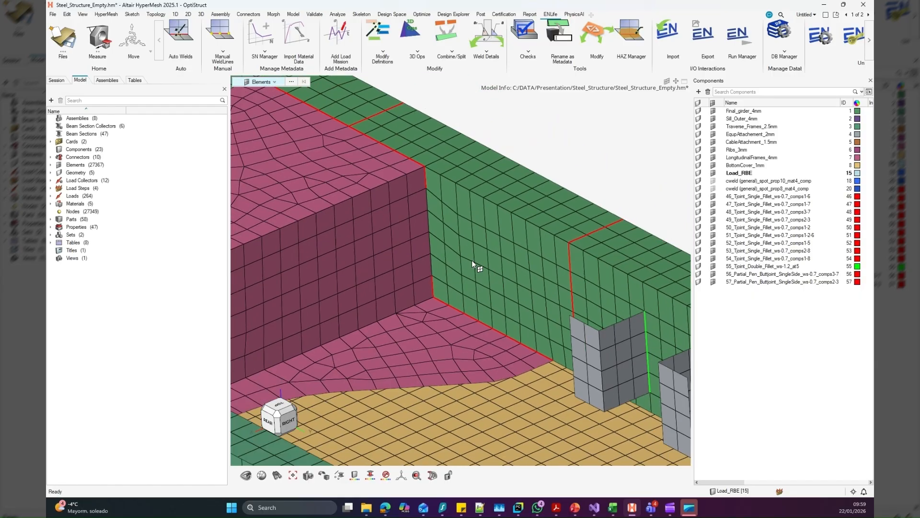
Define a manual weld line as Partial_Pen_Tjoint_SingleSide with factor 0.9 and a yellow weld colour
click(382, 35)
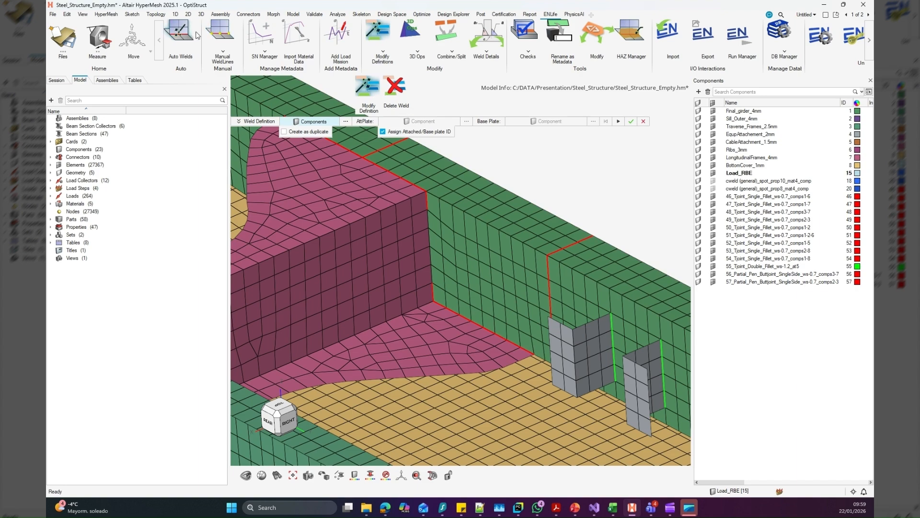
click(220, 35)
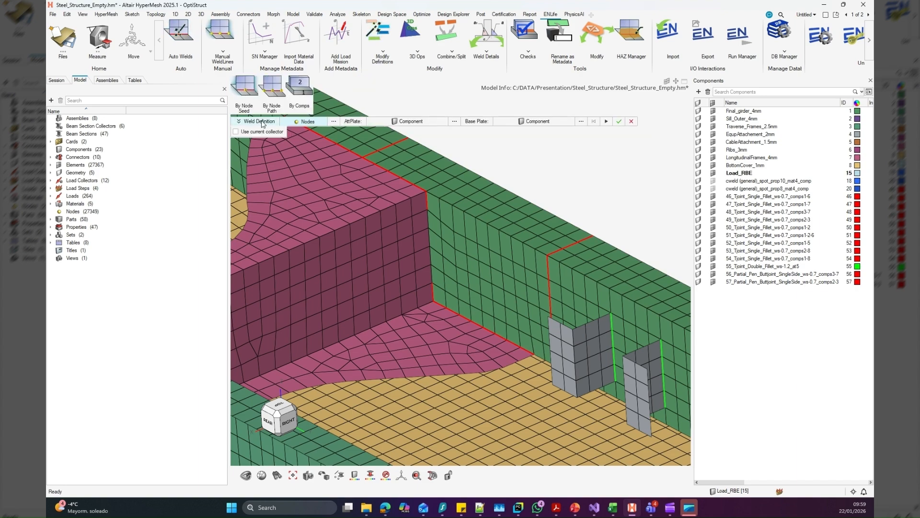
click(261, 121)
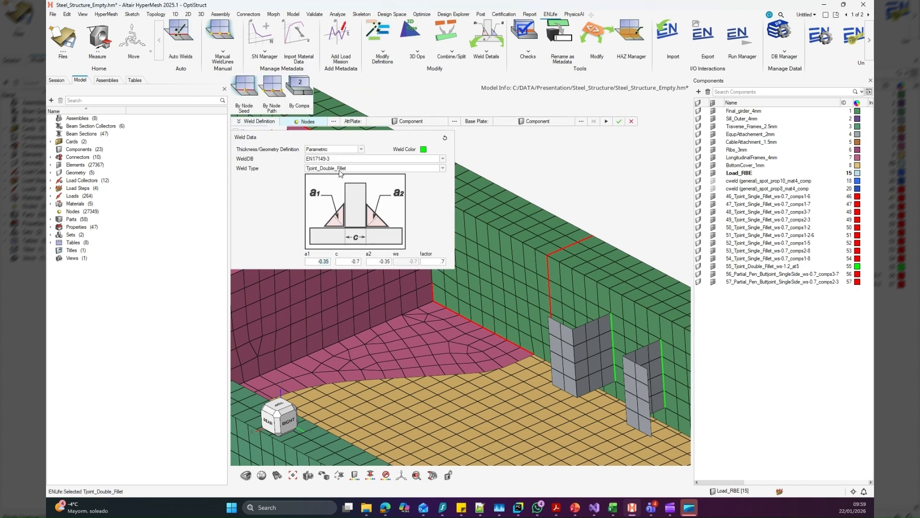
click(340, 169)
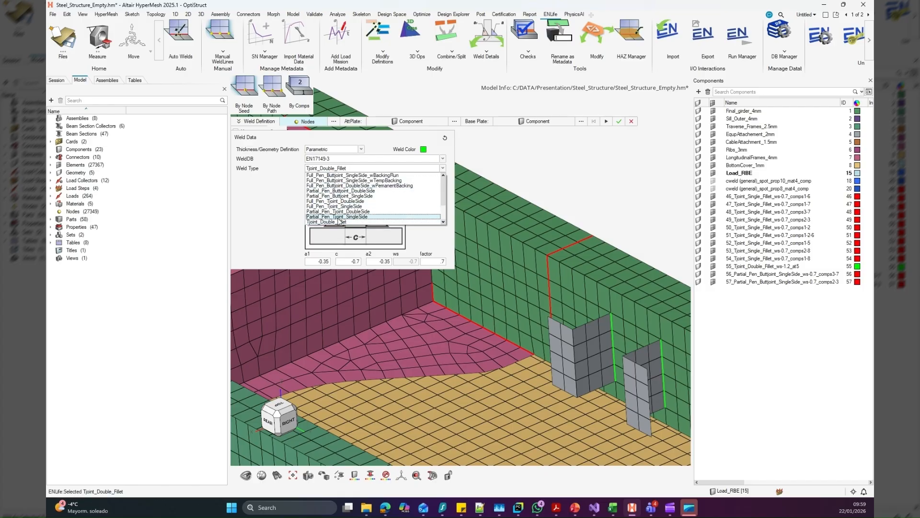
click(338, 217)
click(434, 264)
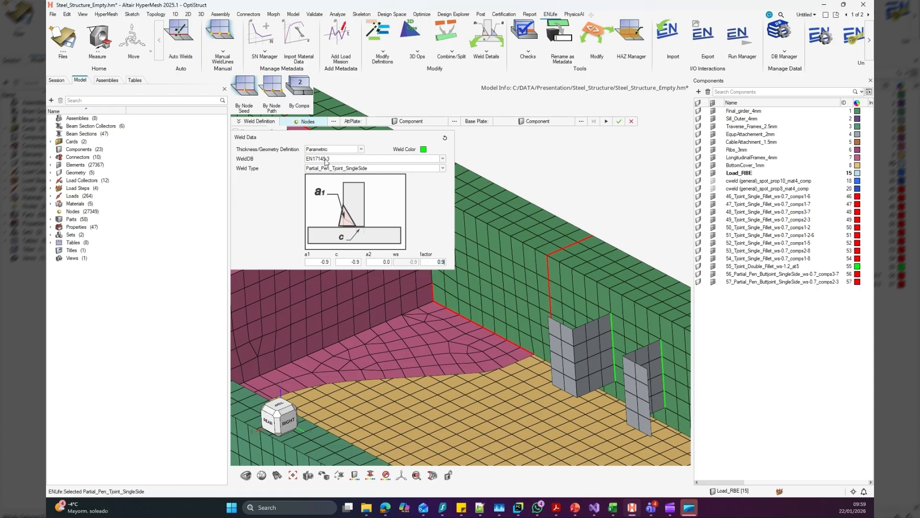
click(424, 151)
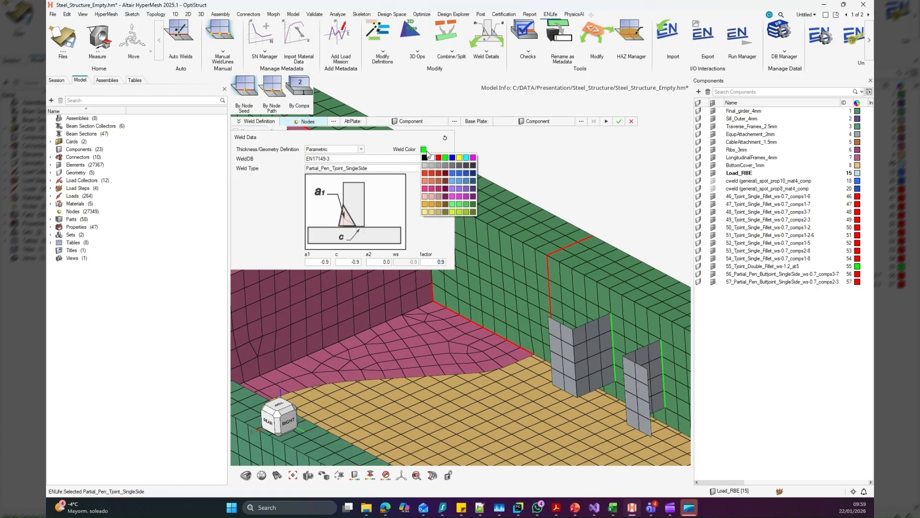
click(458, 158)
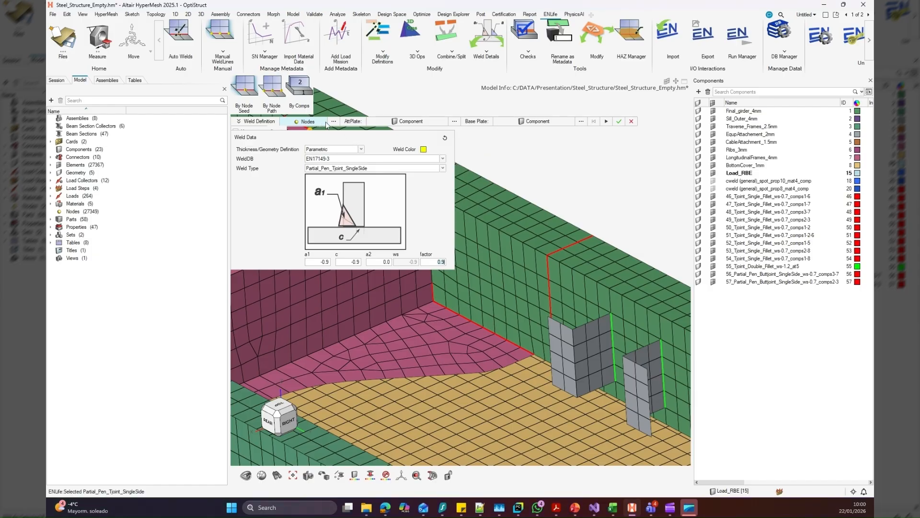
click(251, 123)
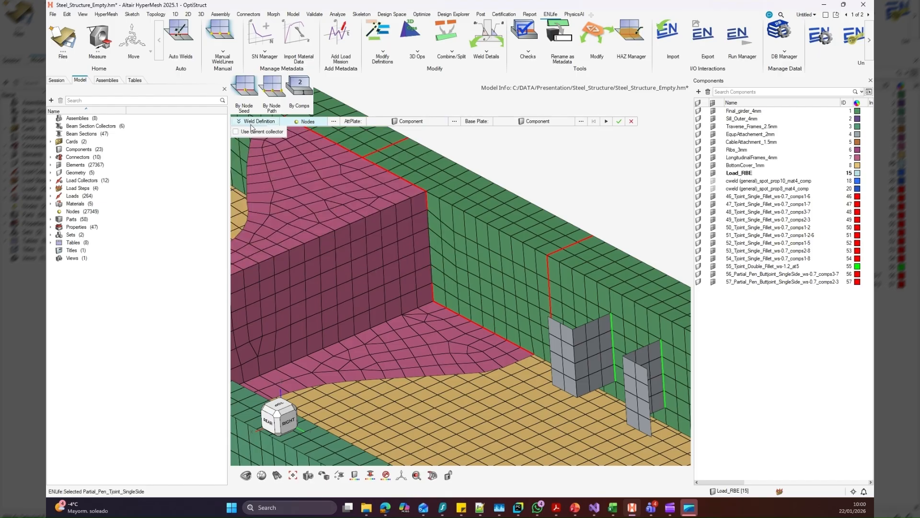
Create the weld from a node seed in the vertical seam's gap, skip all existing weld elements and select the new weld component
scroll(433, 220, up, 5)
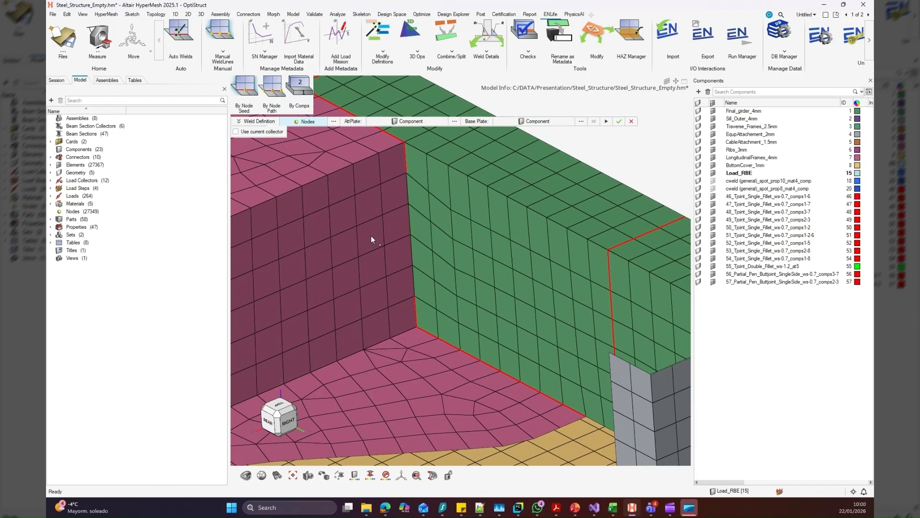
click(410, 235)
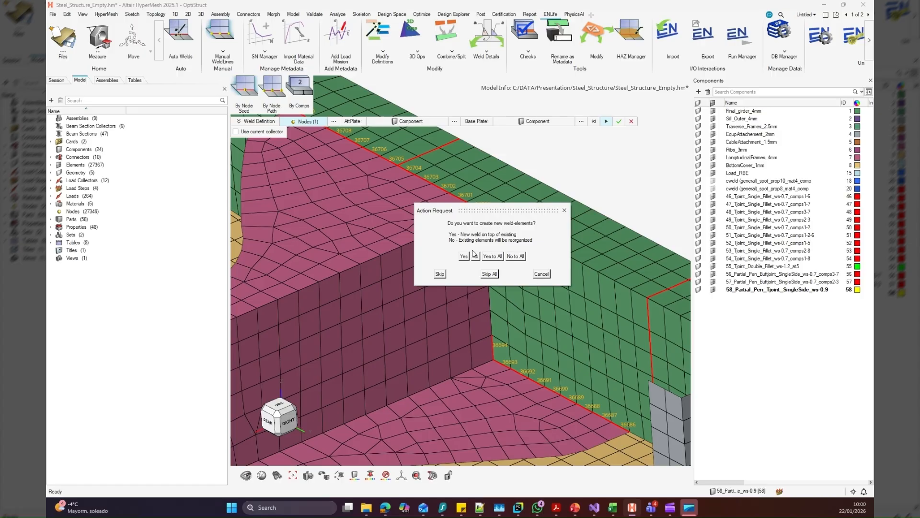
click(490, 274)
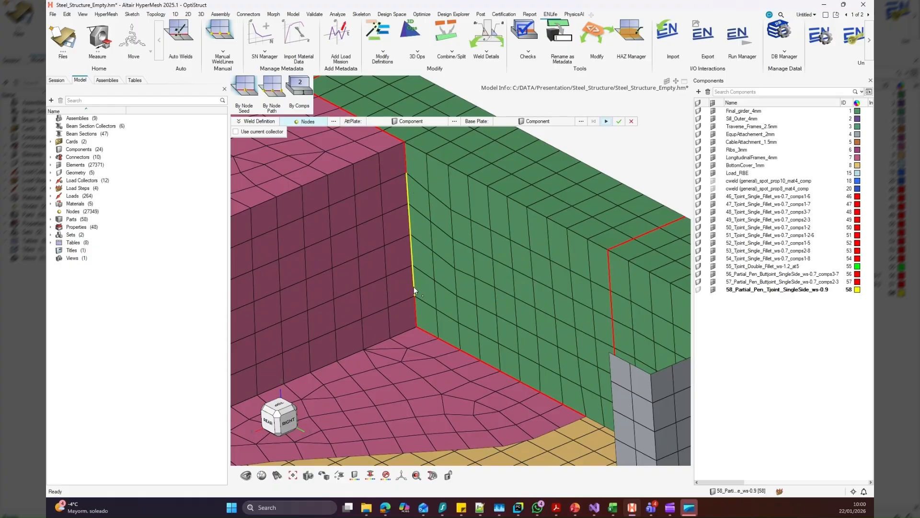
click(769, 289)
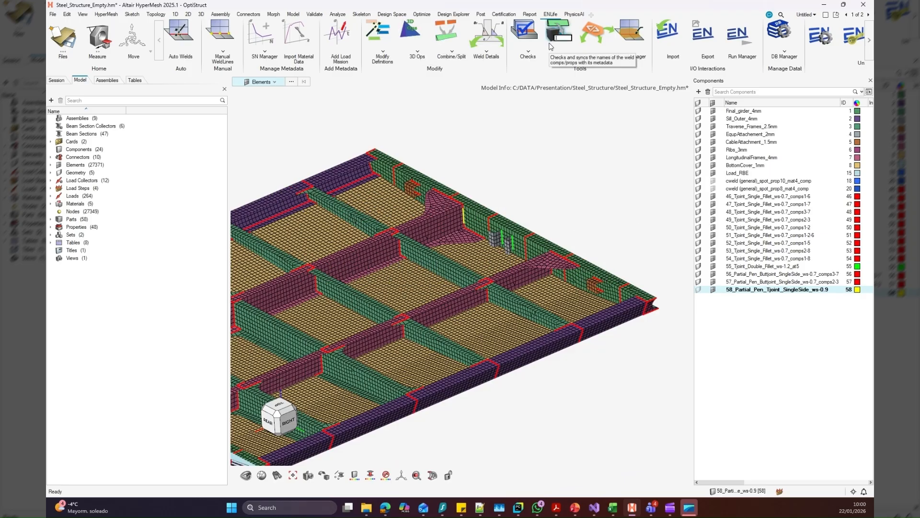
Open the ENLife export and select all weld components across the whole structure
click(702, 34)
drag(475, 66, 722, 69)
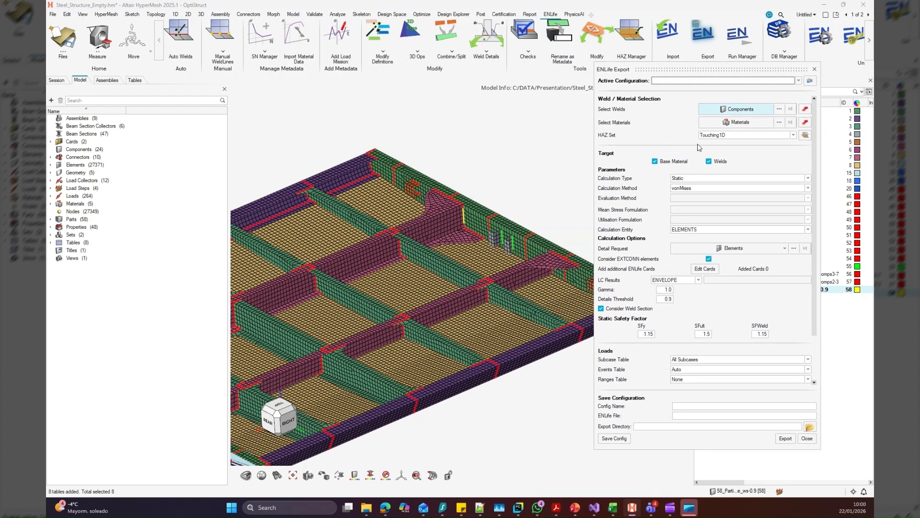
scroll(516, 167, down, 6)
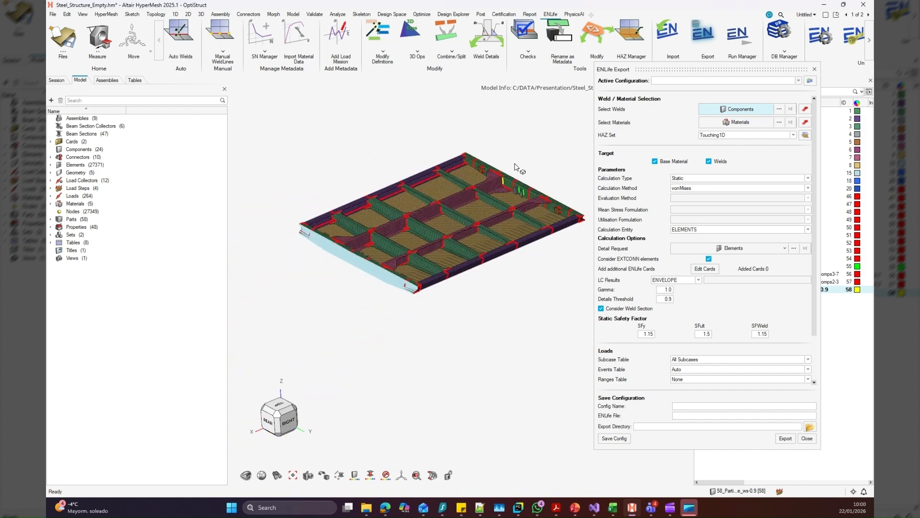
scroll(516, 167, down, 2)
drag(278, 123, 567, 307)
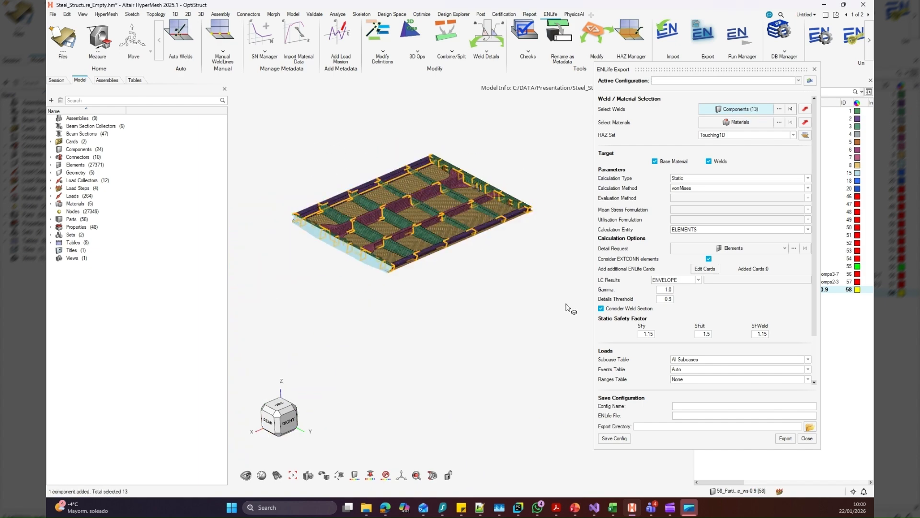
Choose Steel_S355, Steel_S275 and Steel_S460 as the materials for the export
click(779, 122)
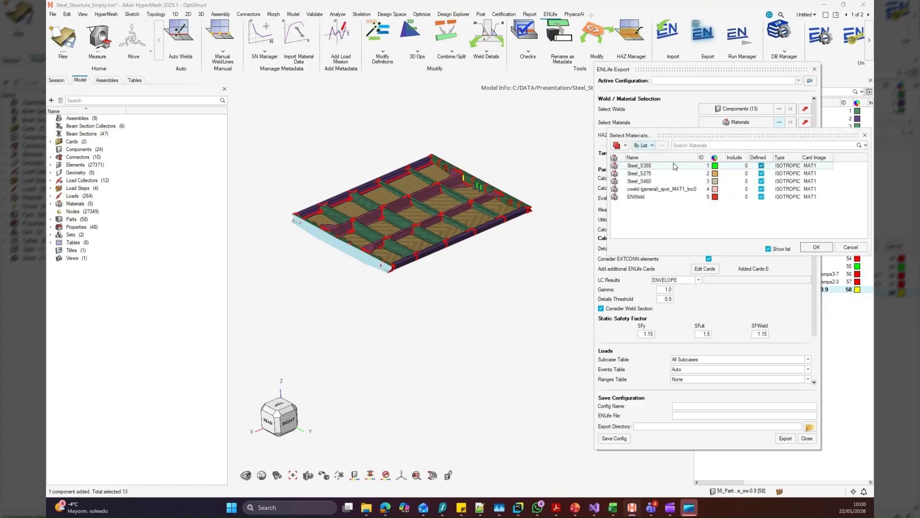
click(675, 167)
shift+click(667, 181)
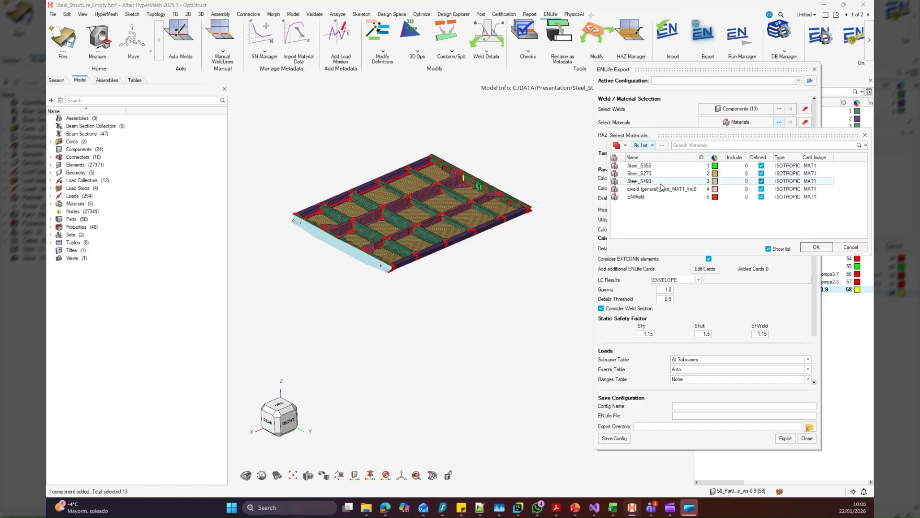
click(815, 247)
Define the heat affected zone by Distance with a HAZ distance of 40
click(745, 135)
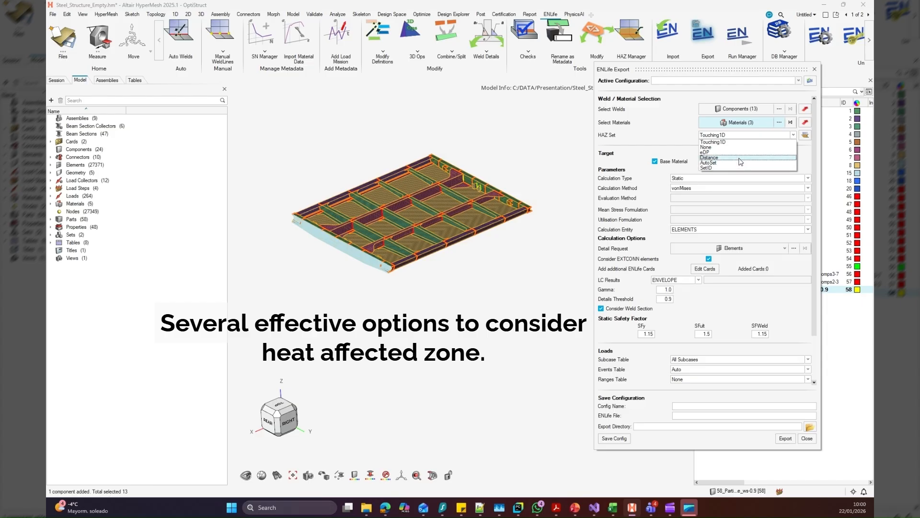
click(741, 158)
click(805, 146)
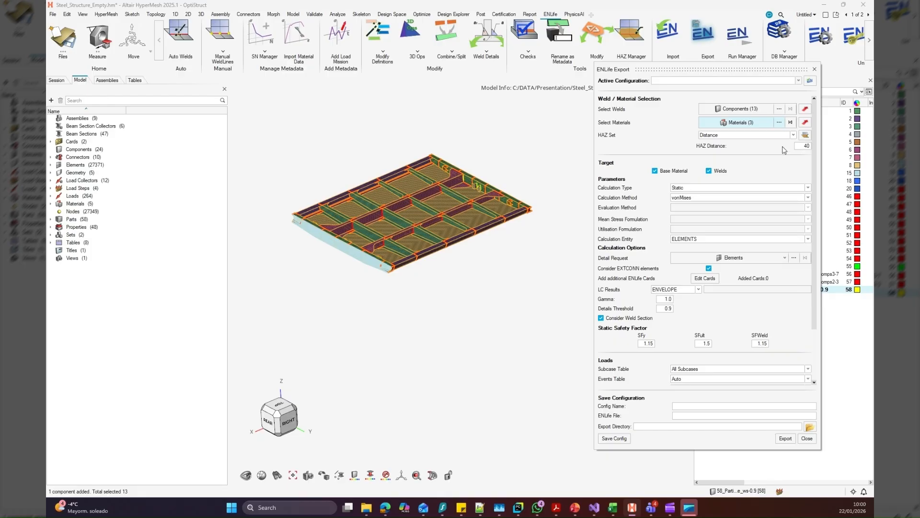
Keep the calculation type Static and set the calculation method to EN17149-2
click(713, 189)
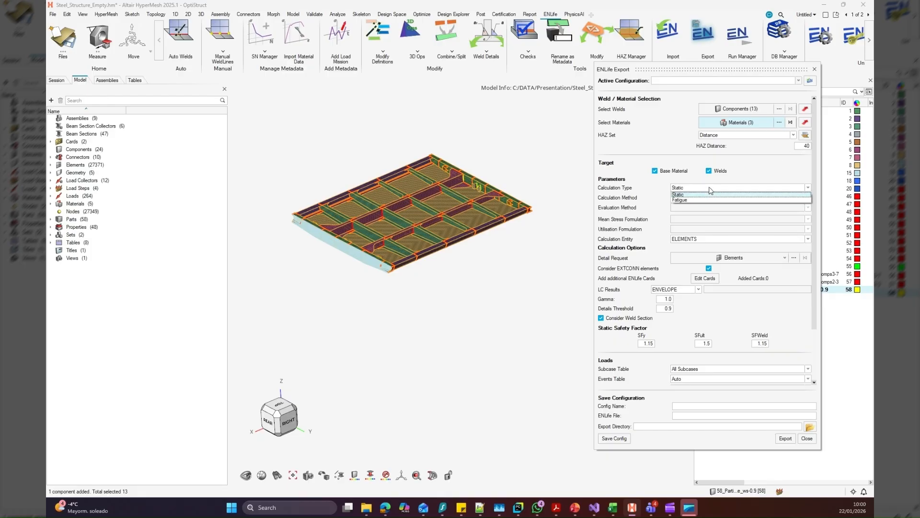
click(710, 187)
click(710, 197)
click(705, 215)
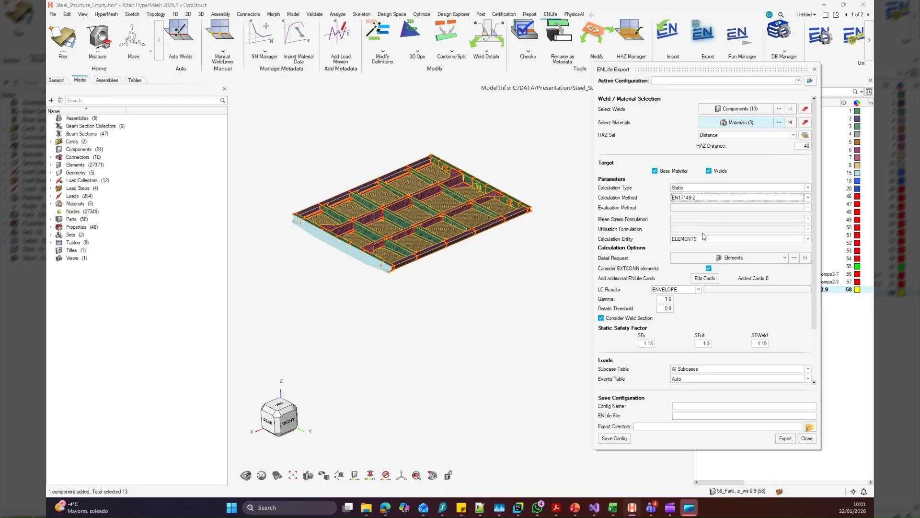
Request details on three elements: one beside the yellow vertical weld and two at the grey attachment's weld on the green girder
click(715, 262)
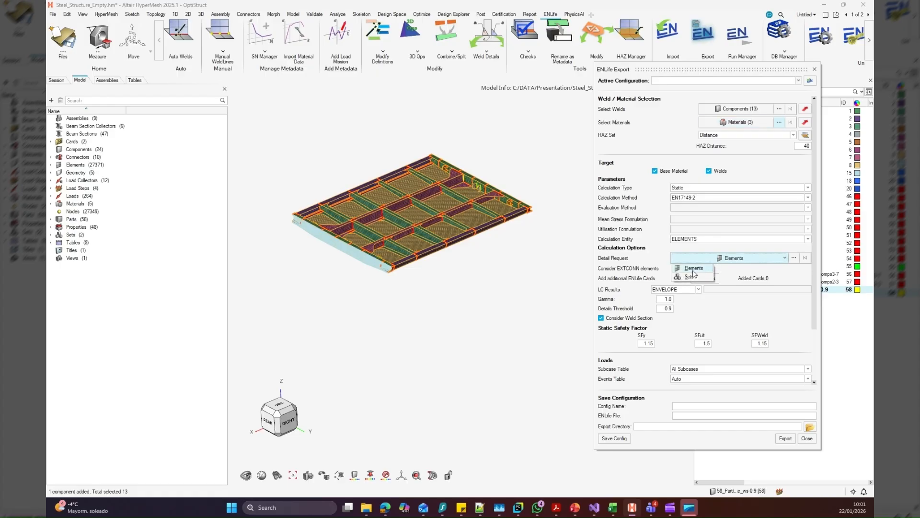
click(706, 268)
right_drag(491, 186, 426, 193)
scroll(411, 175, up, 6)
scroll(347, 212, up, 5)
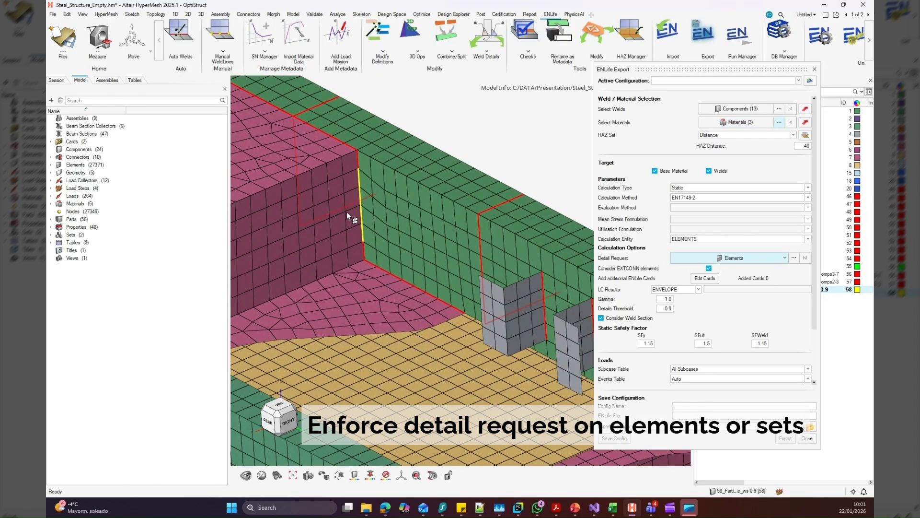
click(357, 224)
scroll(363, 232, down, 3)
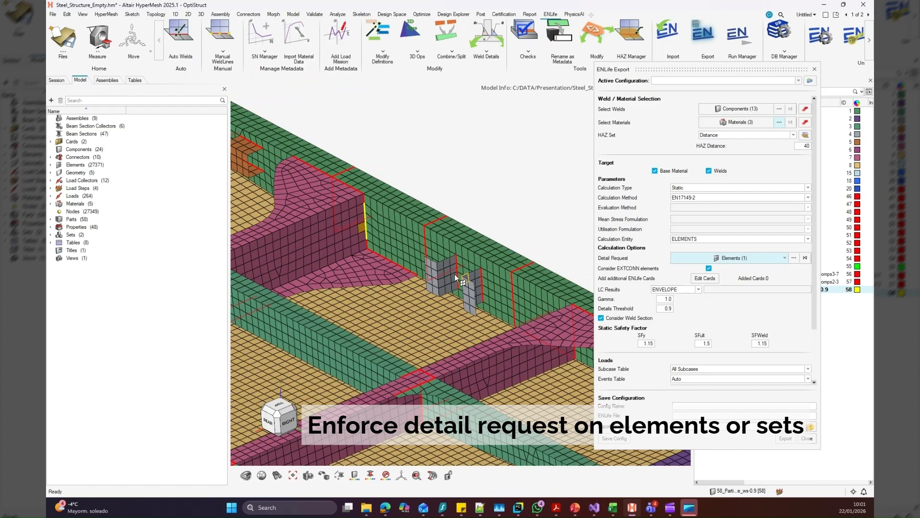
scroll(454, 274, up, 4)
click(458, 265)
click(480, 266)
scroll(485, 266, down, 5)
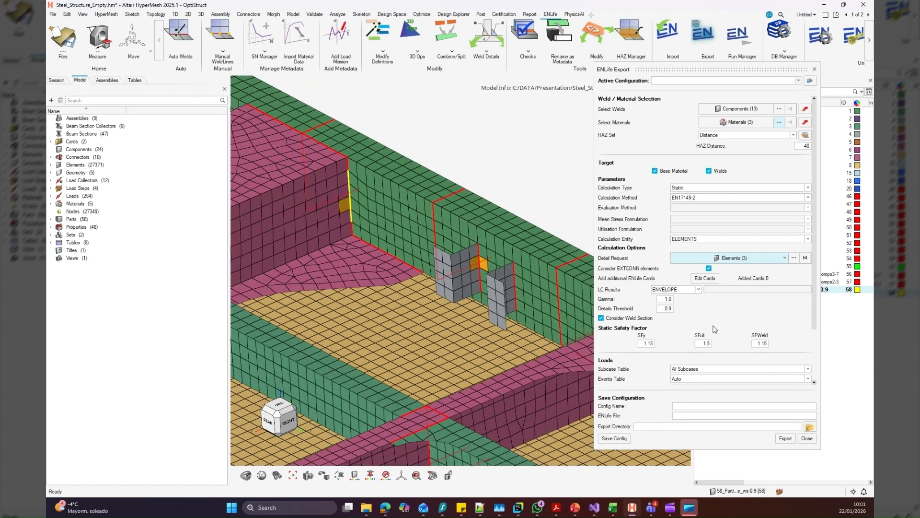
Assign SUB_MyModelSubcases as the subcase table and EVT_MyStaticEvents as the events table
drag(812, 312, 814, 368)
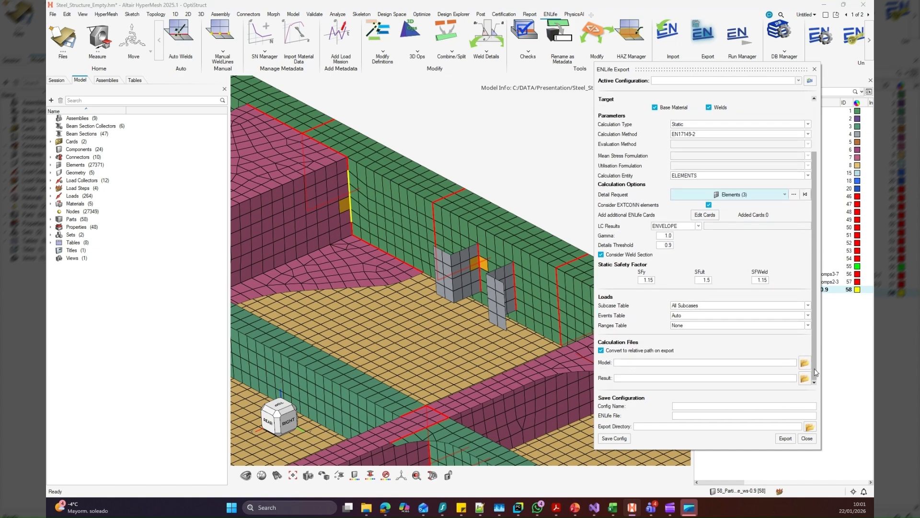
click(695, 305)
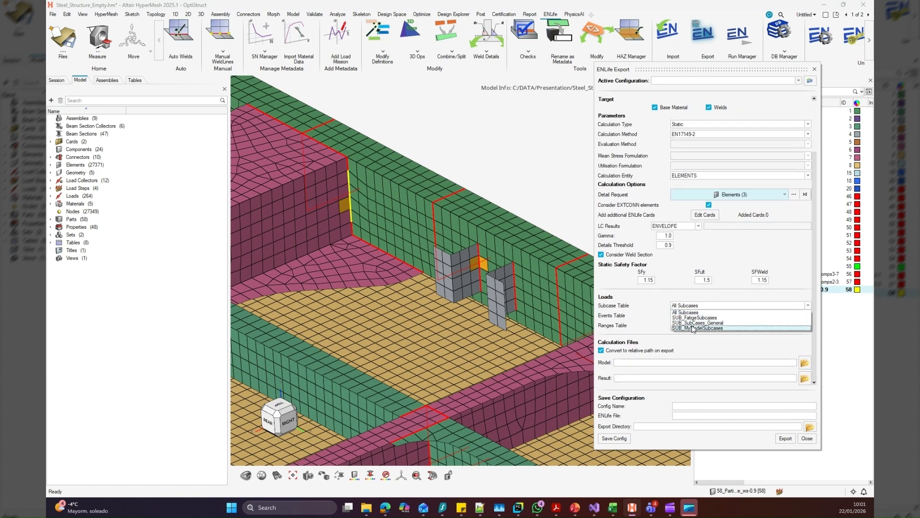
click(692, 326)
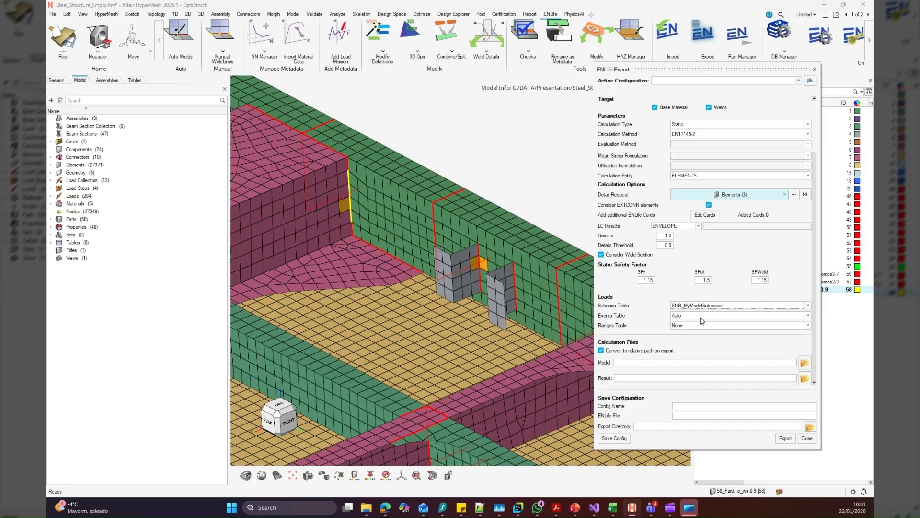
click(701, 316)
click(698, 333)
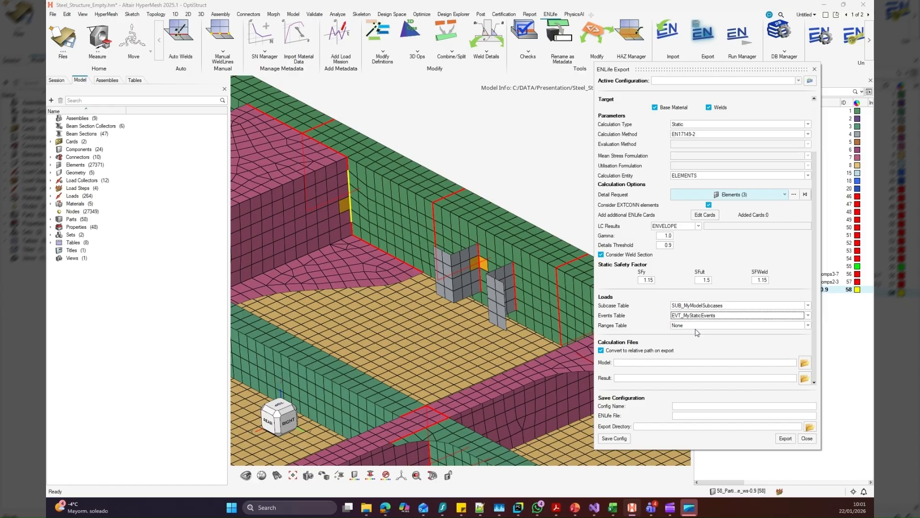
Choose Steel_Structure.fem from the Steel_Structure/Calc folder as the calculation model file
click(720, 363)
click(807, 365)
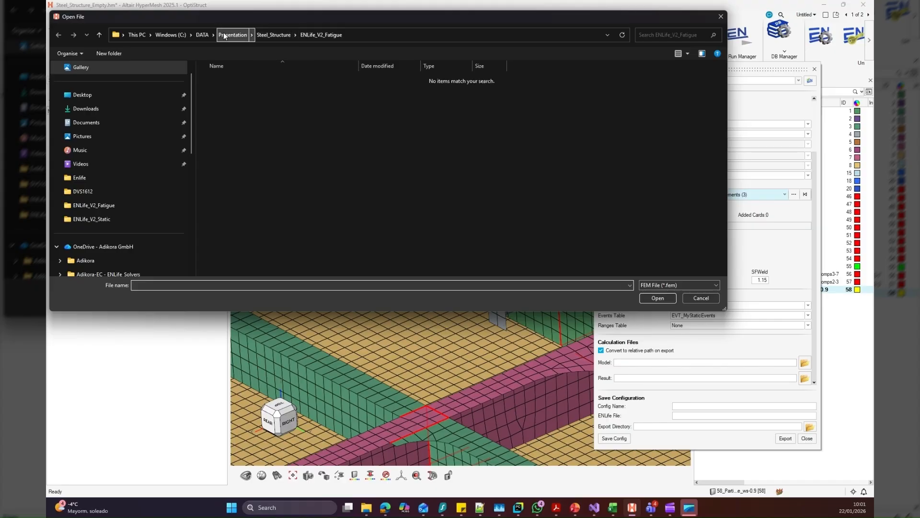
click(274, 35)
double_click(230, 89)
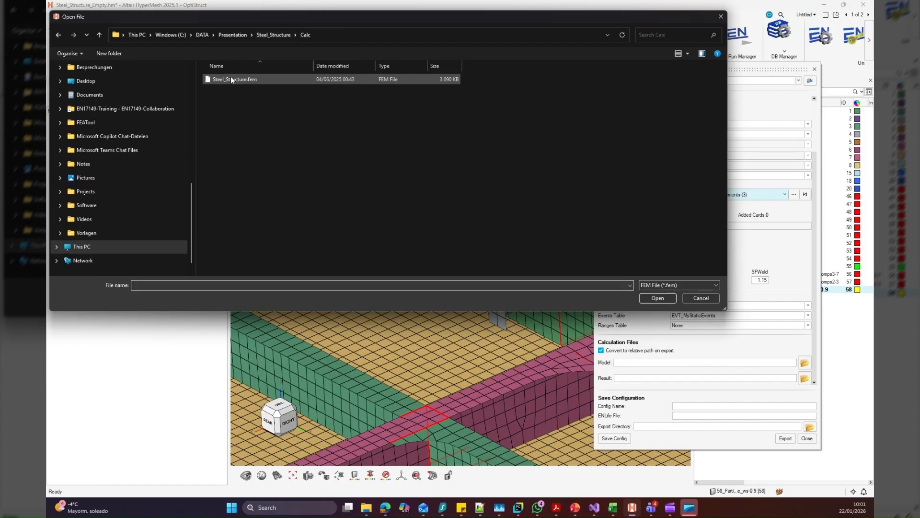
click(235, 79)
click(656, 301)
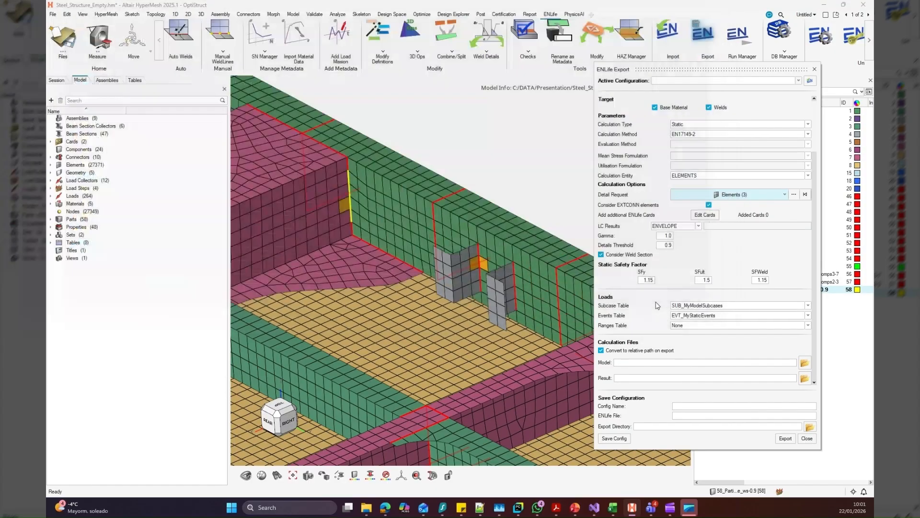
Choose Steel_Structure.op2 from the Calc folder as the calculation result file
click(804, 378)
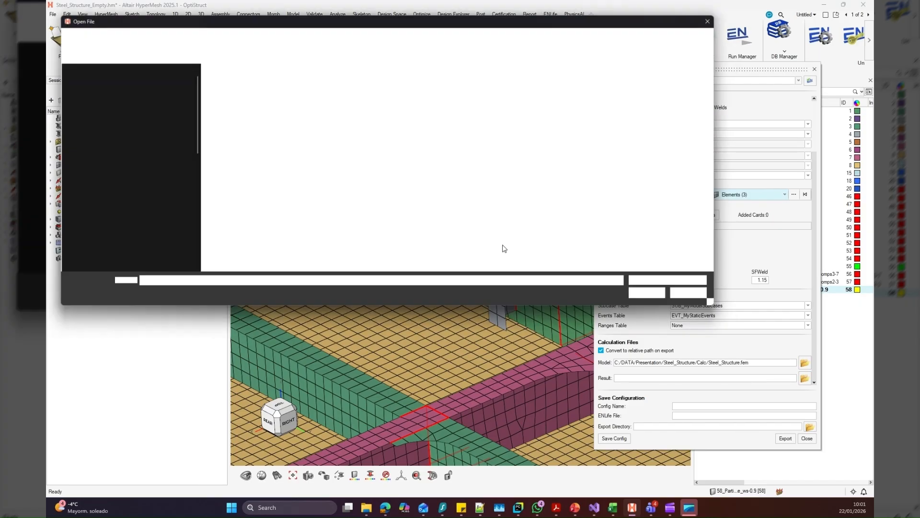
click(254, 78)
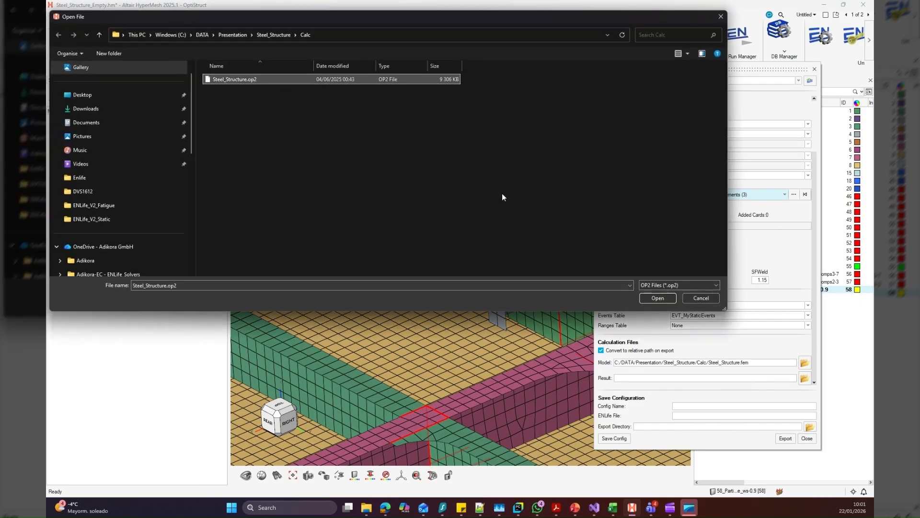
click(657, 298)
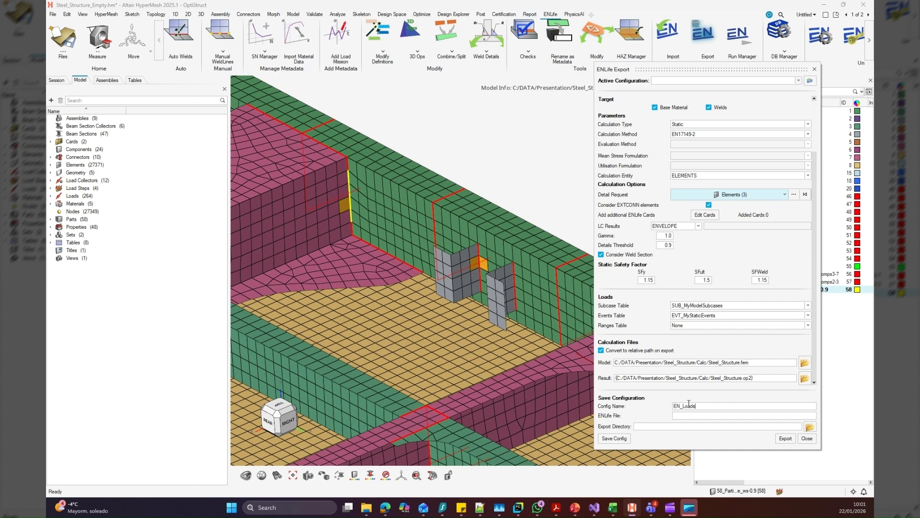
Save the analysis configuration under the name EN_Loads with the ENLife_V2_Static folder as its export directory
key(Return)
click(809, 427)
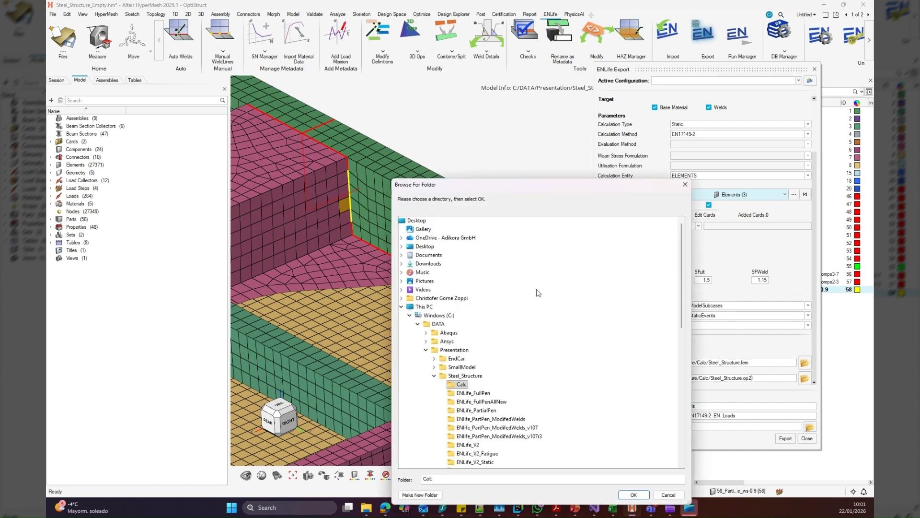
scroll(499, 382, down, 2)
click(484, 410)
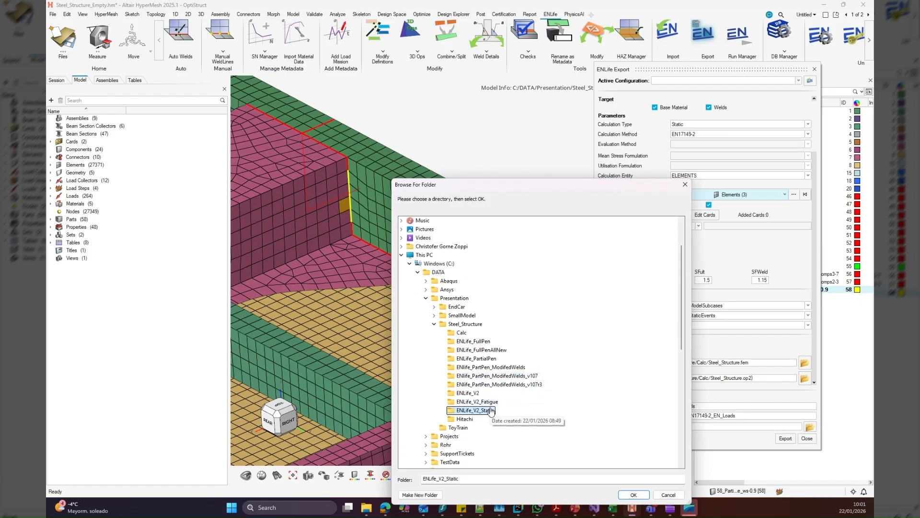
click(623, 495)
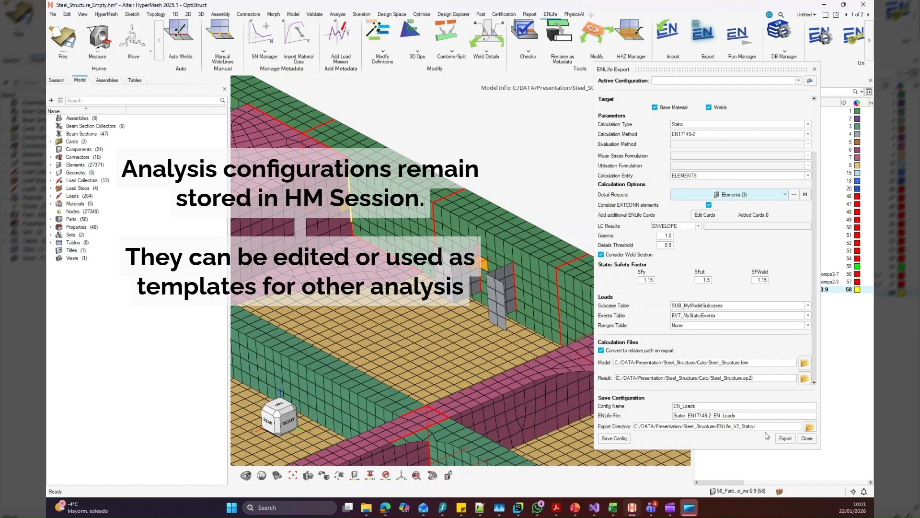
click(615, 439)
click(508, 271)
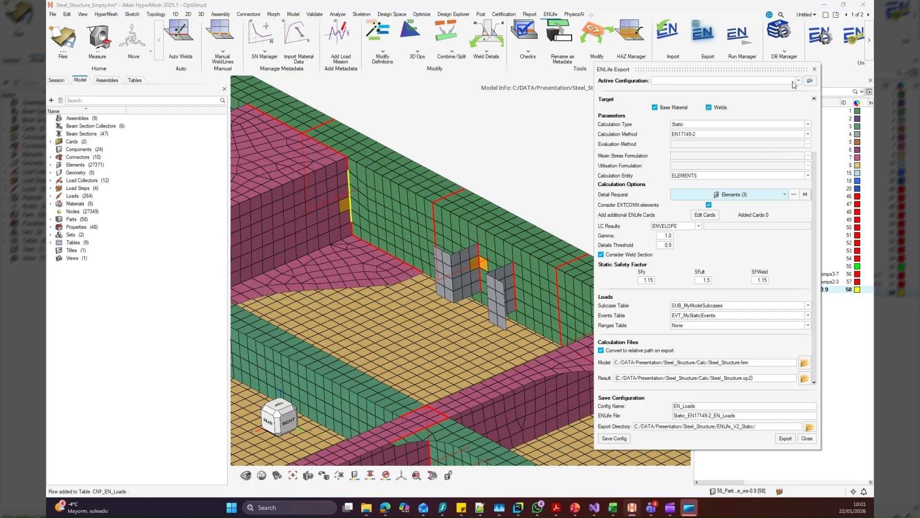
click(782, 124)
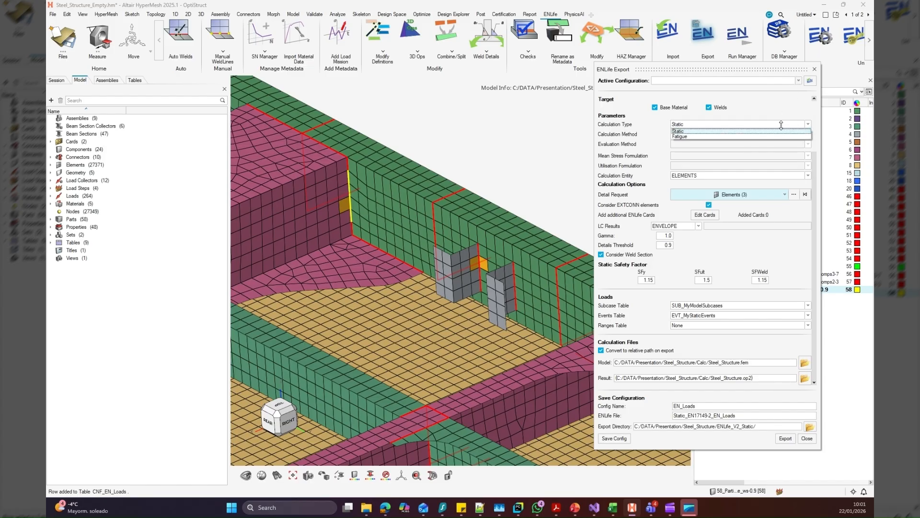
click(780, 127)
click(807, 438)
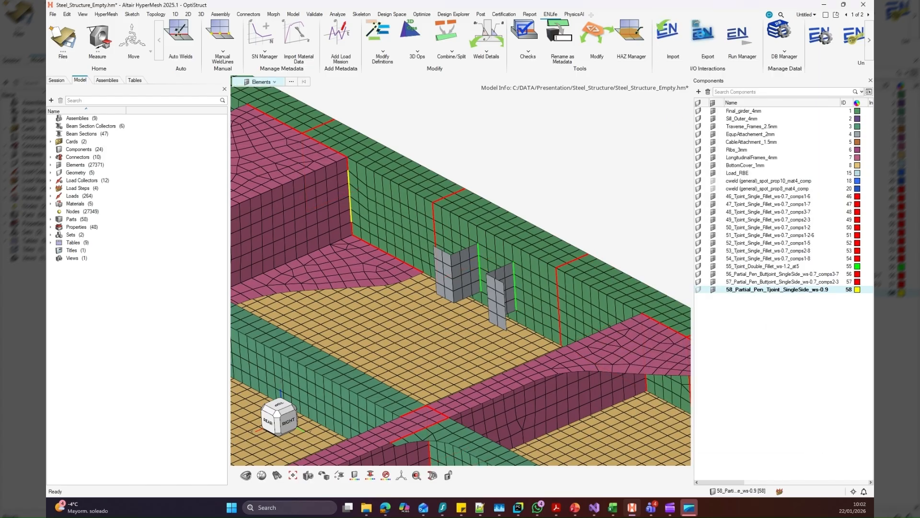
Reopen the ENLife export with the CNF_EN_Loads configuration and change the calculation to Fatigue with method EN17149-3
click(703, 35)
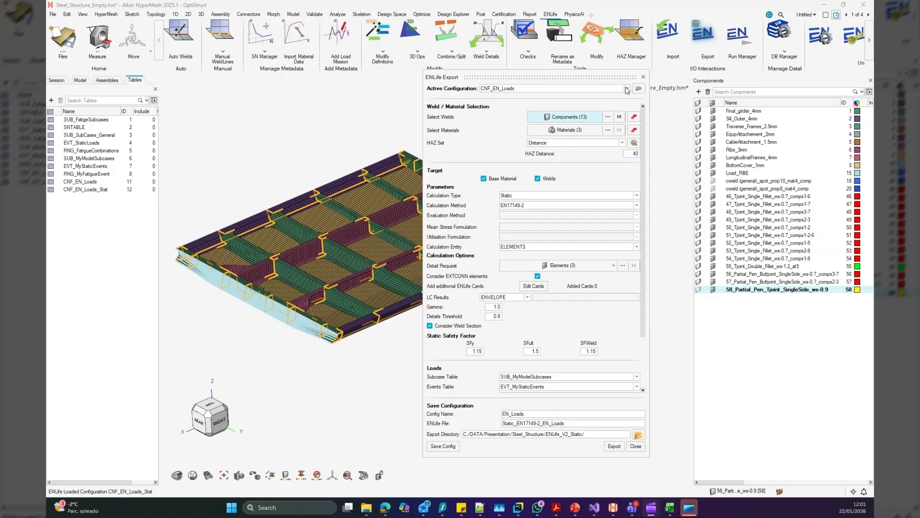
click(582, 162)
click(552, 195)
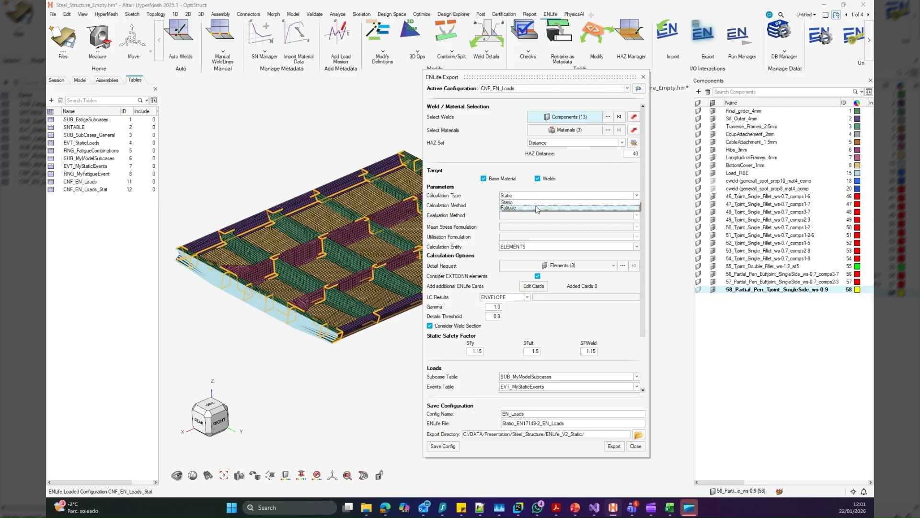
click(543, 207)
click(543, 206)
click(535, 220)
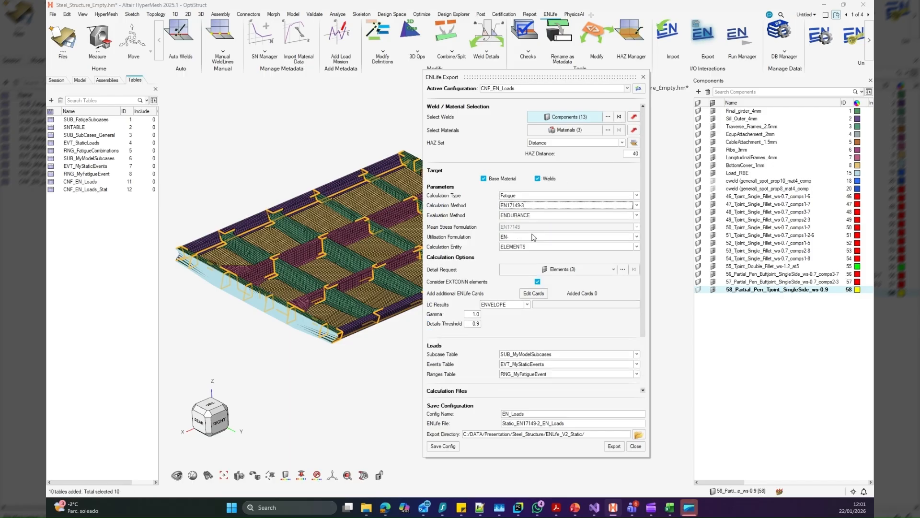
Set the evaluation method to DAMAGEEQ and keep the critical planes option enabled
click(536, 220)
click(537, 233)
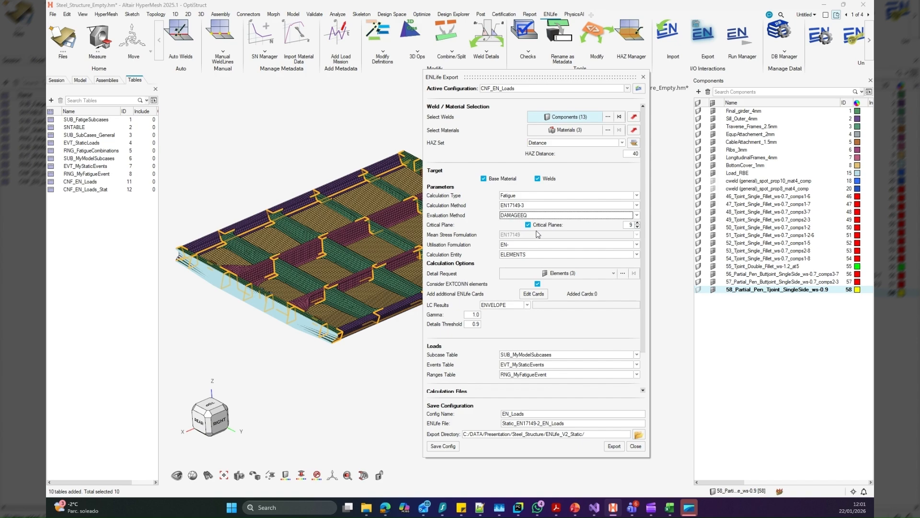
click(556, 226)
click(555, 226)
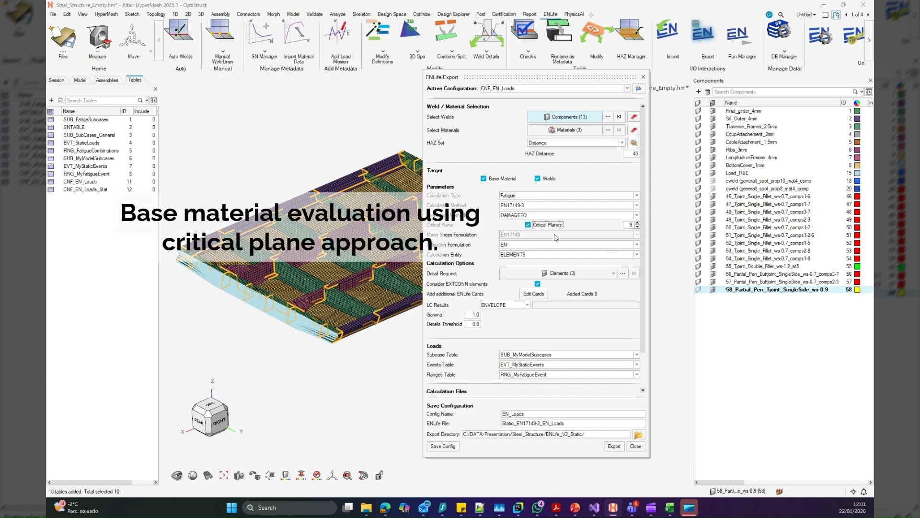
Add the MEMTHICK and edP_BAND solver cards to the additional ENLife cards and save them
drag(644, 261, 645, 292)
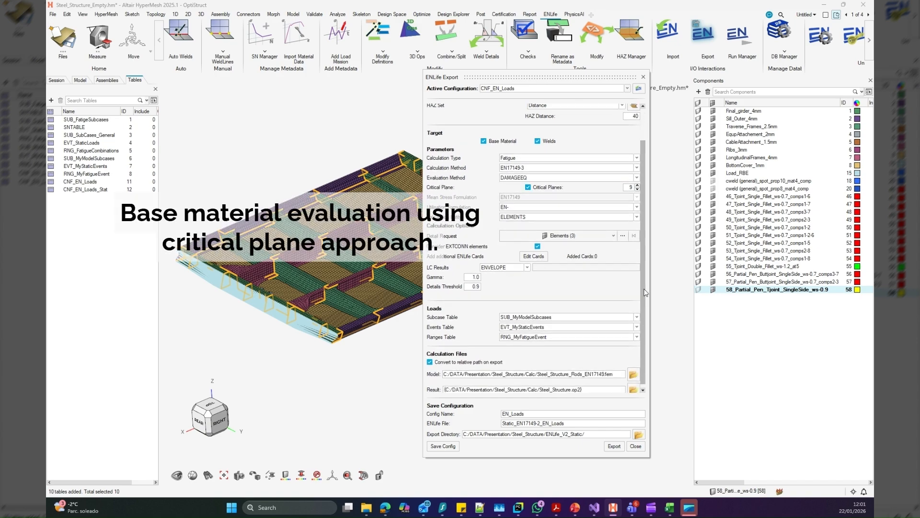
click(540, 259)
right_click(524, 244)
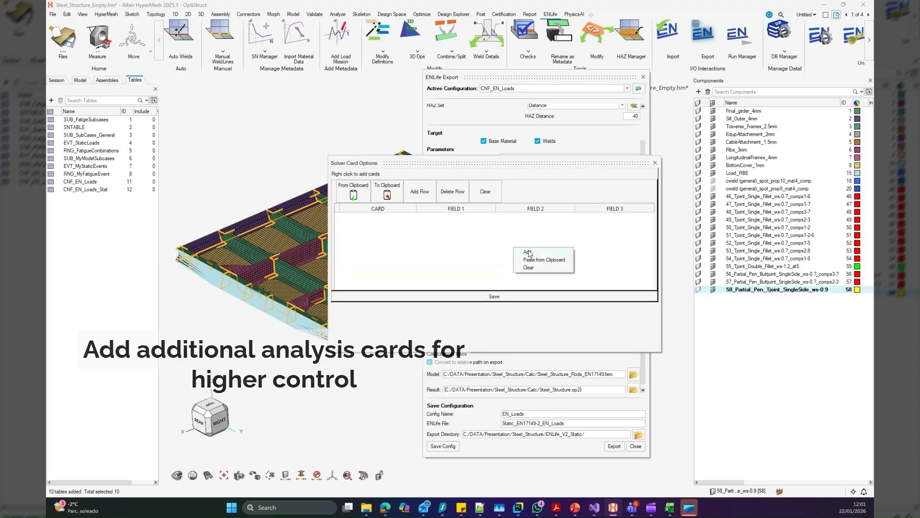
mouse_move(534, 245)
click(651, 259)
right_click(418, 245)
mouse_move(433, 250)
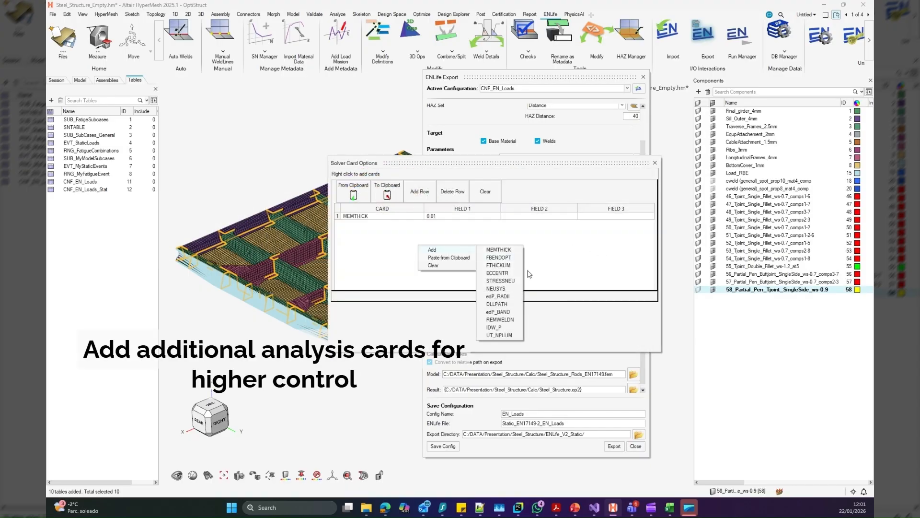
click(509, 312)
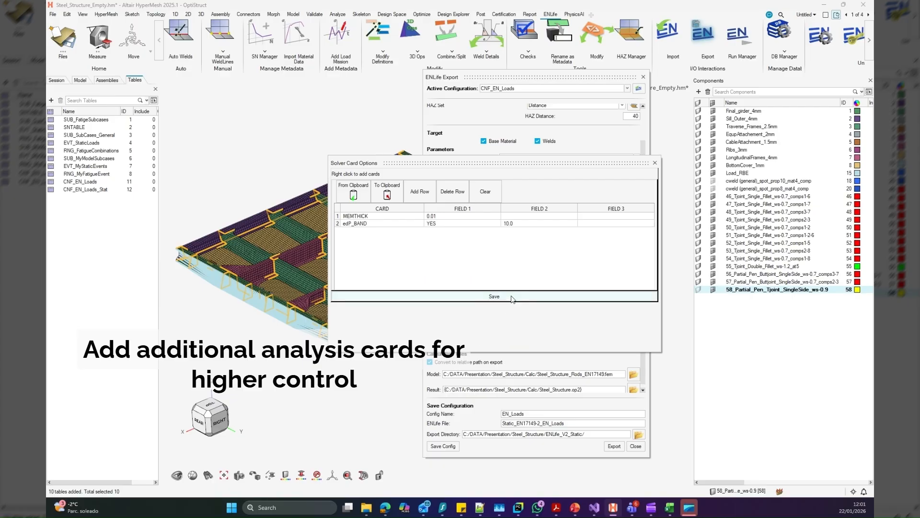
click(511, 297)
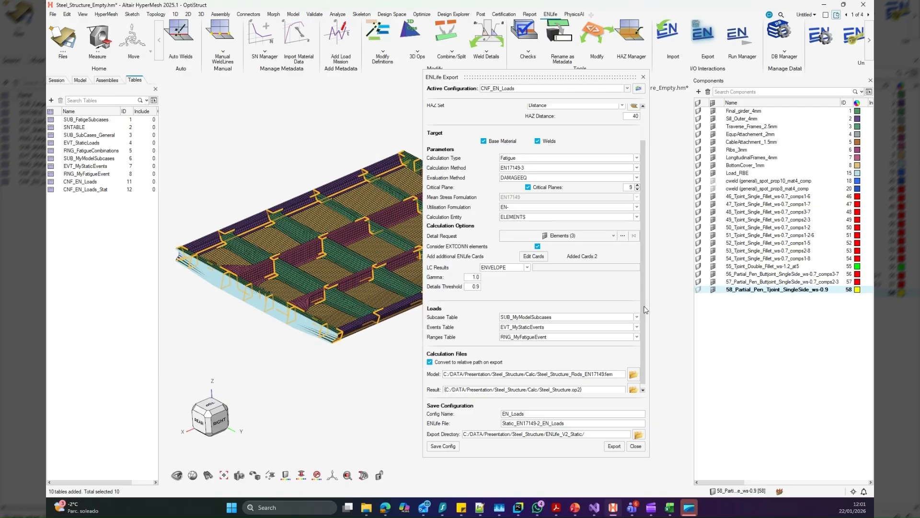
Set the fatigue loads to subcase table SUB_MyModelSubcases, events table None and ranges table RNG_MyFatigueEvent
scroll(637, 307, down, 1)
click(563, 314)
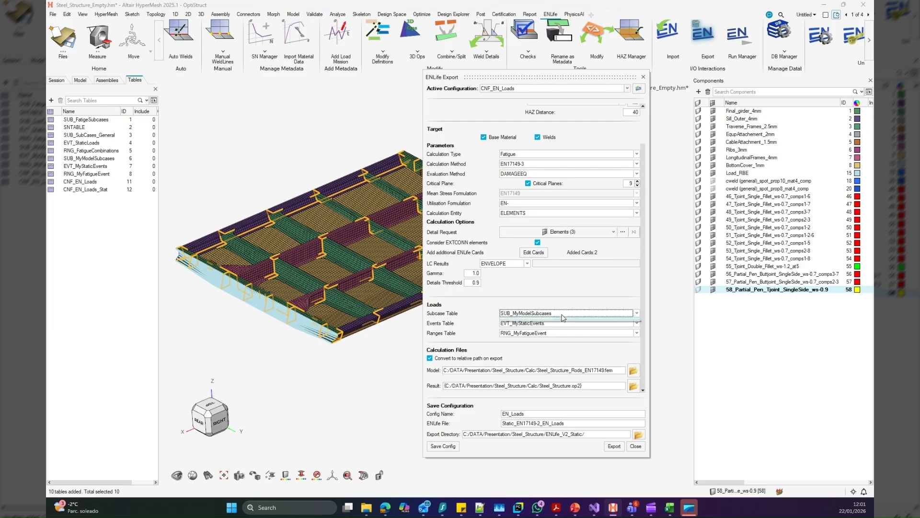
click(562, 315)
click(562, 324)
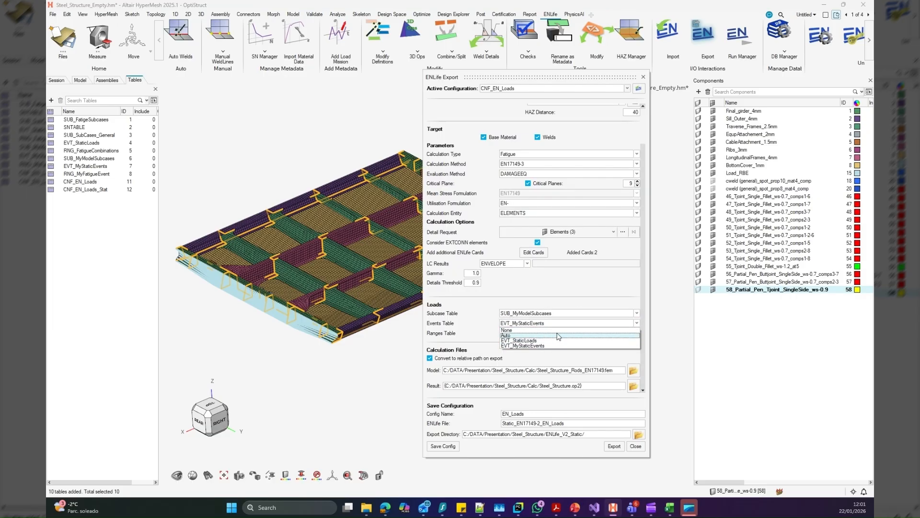
click(561, 331)
click(562, 334)
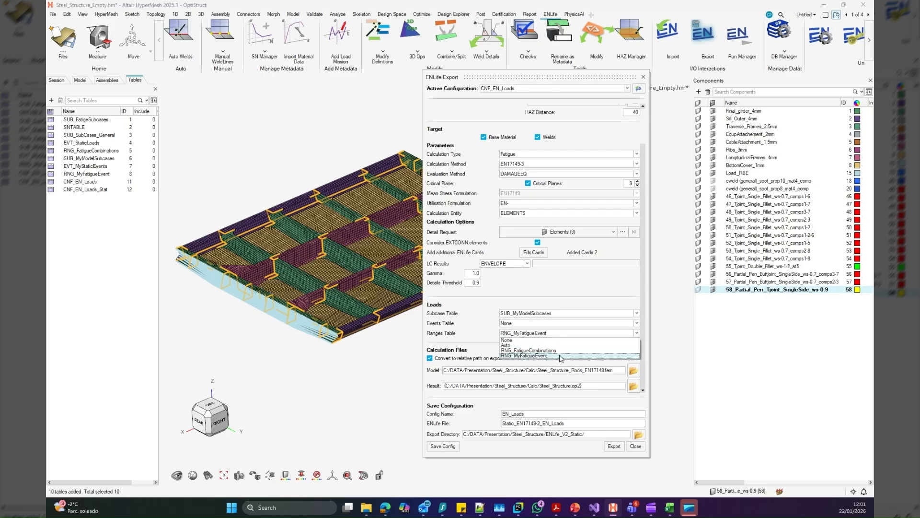
click(563, 357)
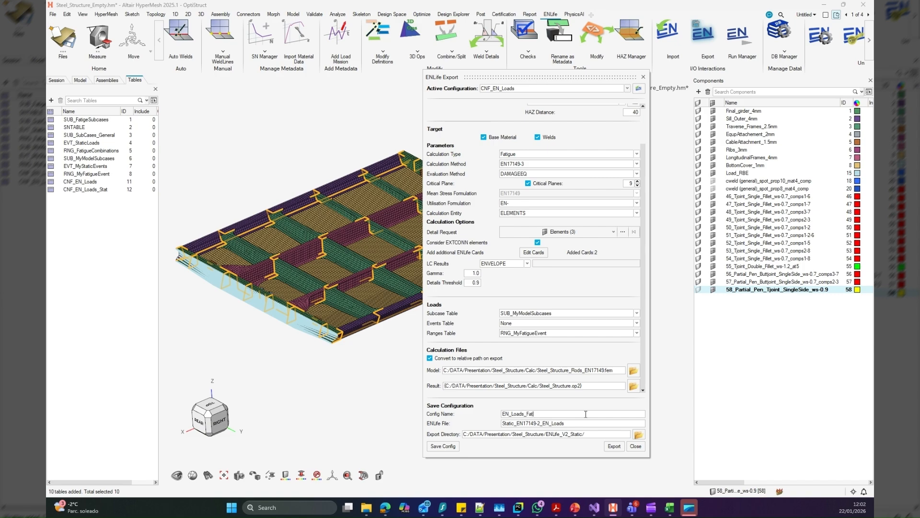
Name the configuration EN_Loads_Fat and its ENLife file Fatigue_EN17149-3_EN_Loads
key(ctrl+a)
key(BackSpace)
double_click(554, 412)
key(Return)
double_click(587, 424)
click(581, 425)
Choose the ENLife_V2_Fatigue folder as the export directory and save the fatigue configuration
click(638, 436)
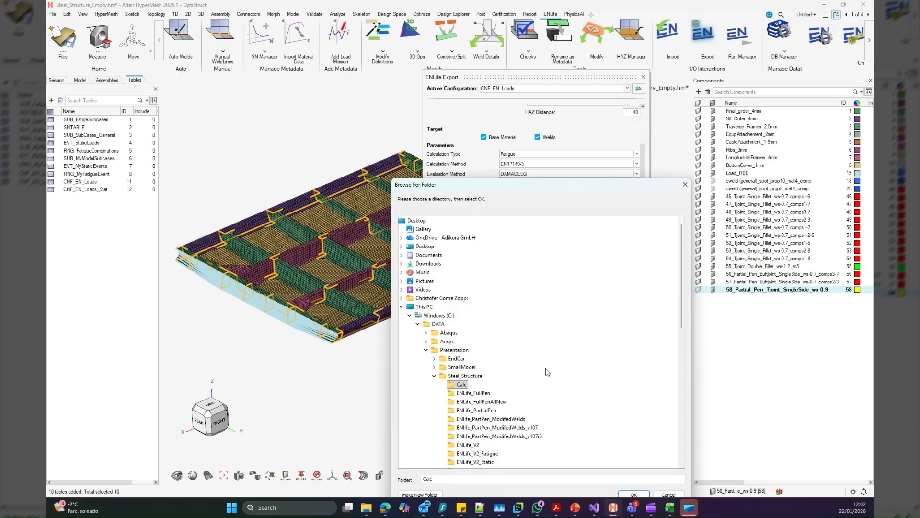
click(480, 402)
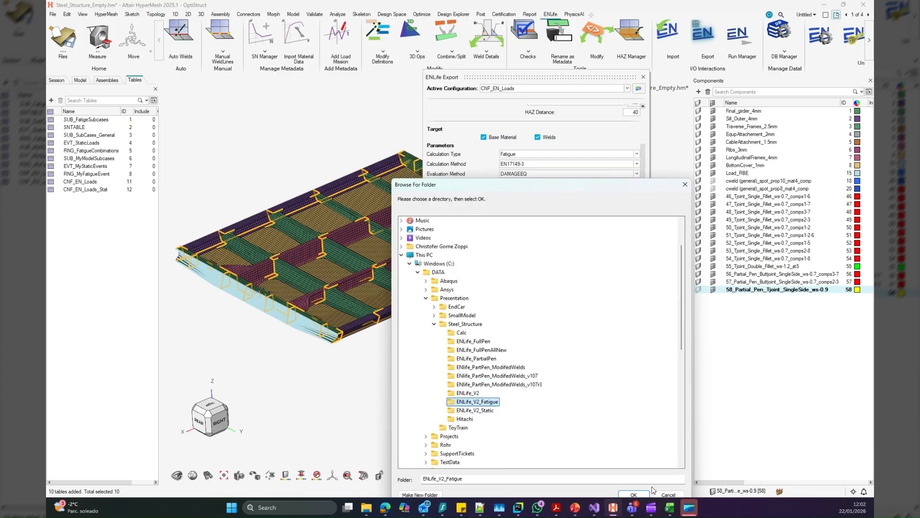
click(633, 494)
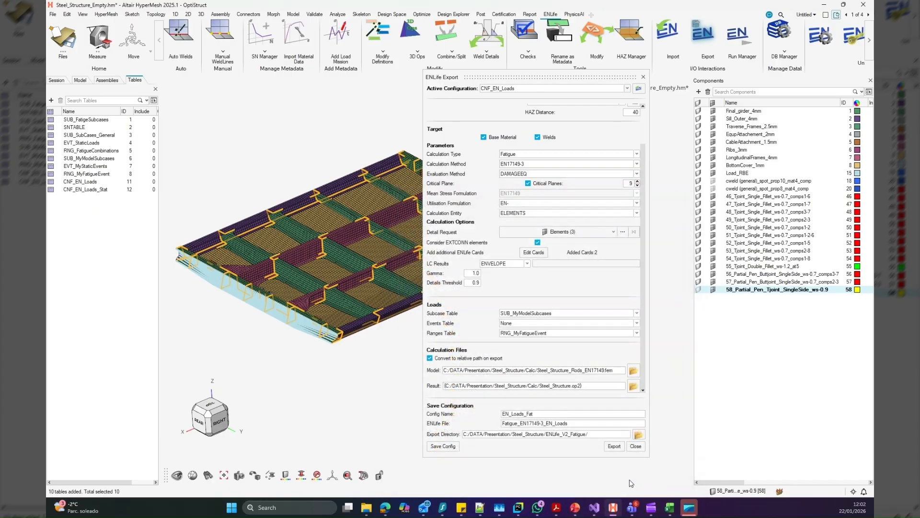
click(443, 447)
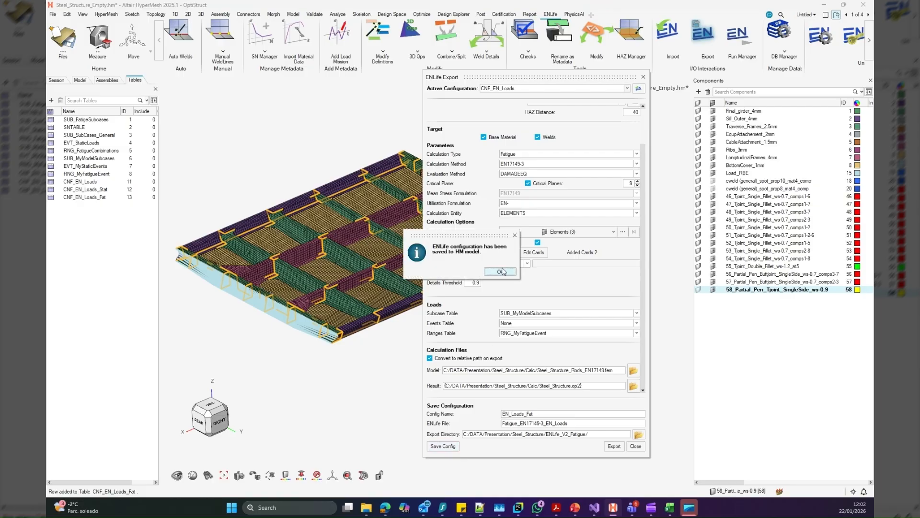
click(502, 271)
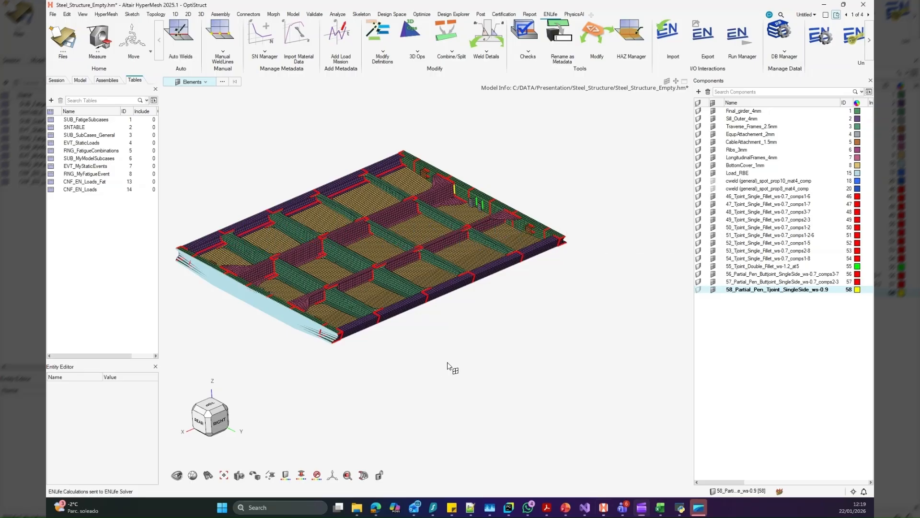
Launch the CNF_EN_Loads_Fat and CNF_EN_Loads configurations from the ENLife Run Manager and close the finished fatigue run's log viewer
click(742, 38)
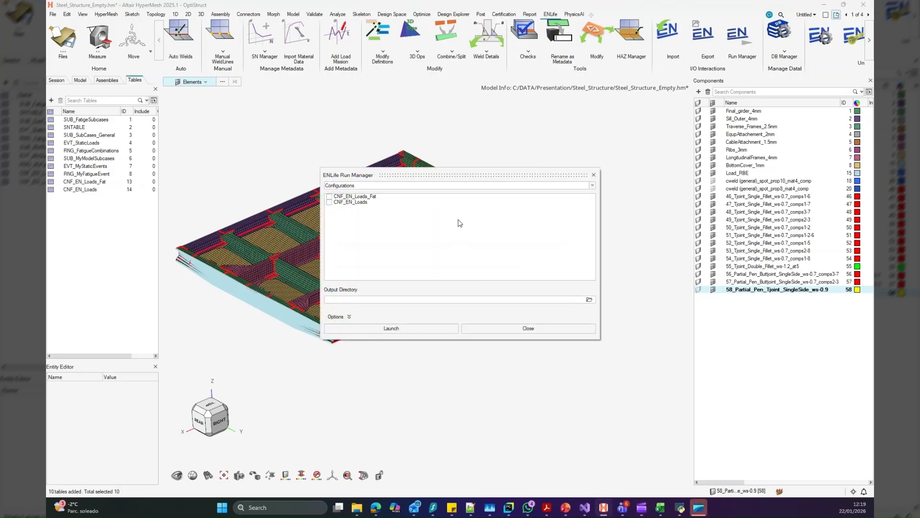
right_click(459, 226)
click(464, 227)
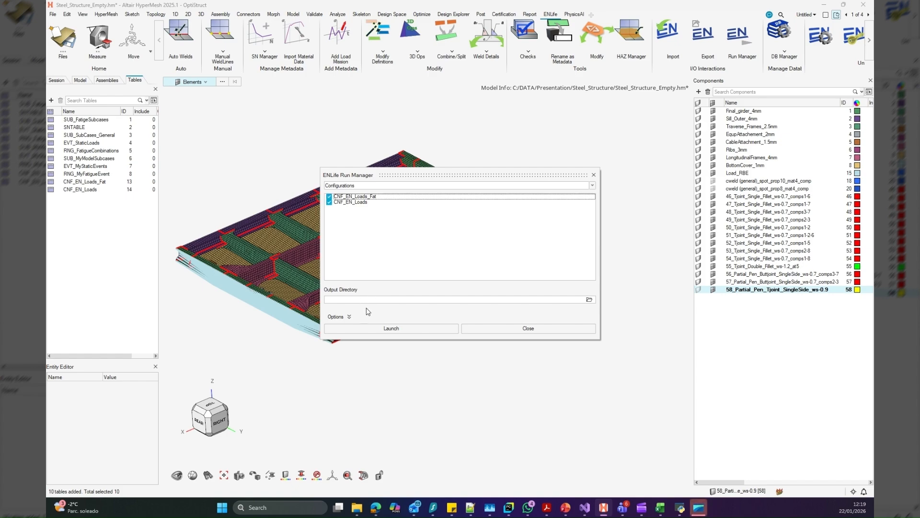
click(385, 329)
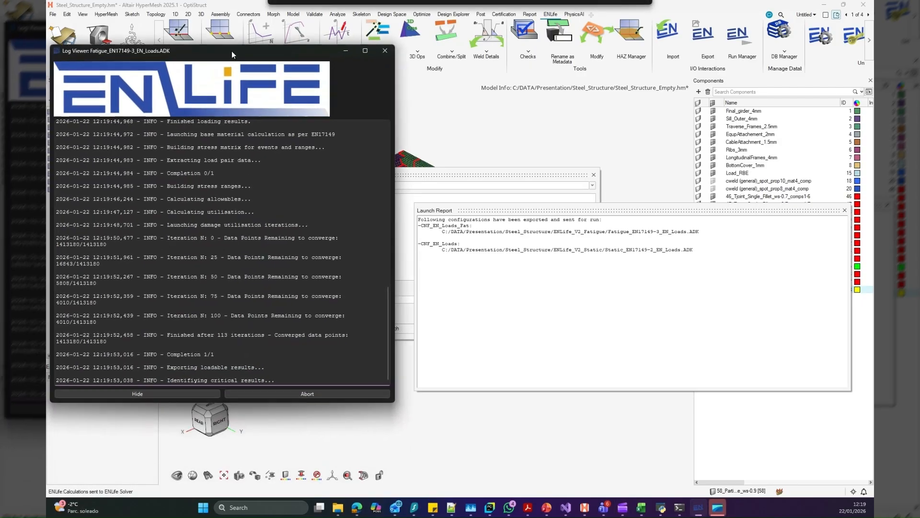
drag(231, 51, 240, 39)
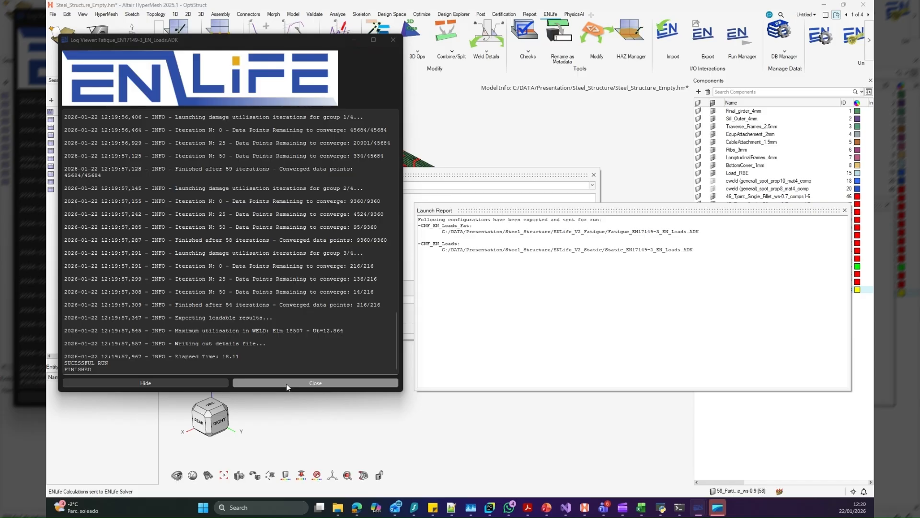
click(286, 383)
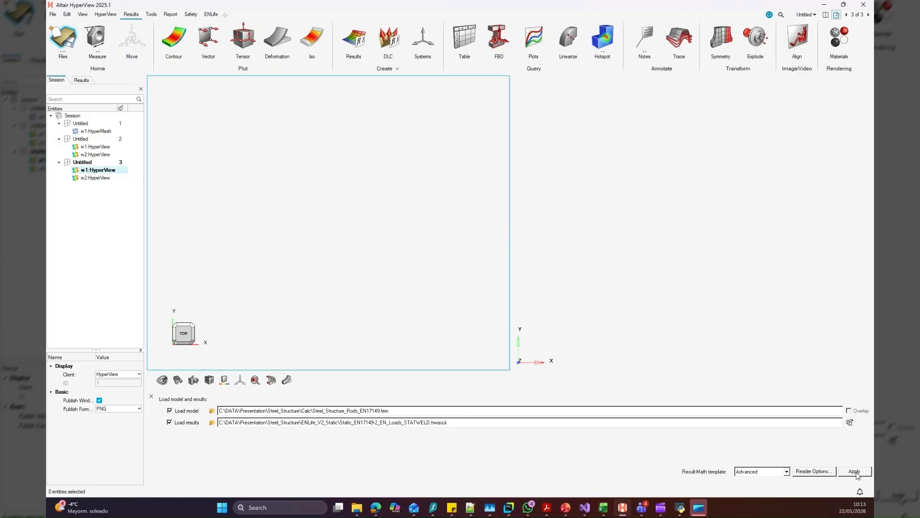
In HyperView, load the static STATWELD results in the first window and Static_EN17149-2_EN_Loads_STATBM.hwascii in the second
click(854, 471)
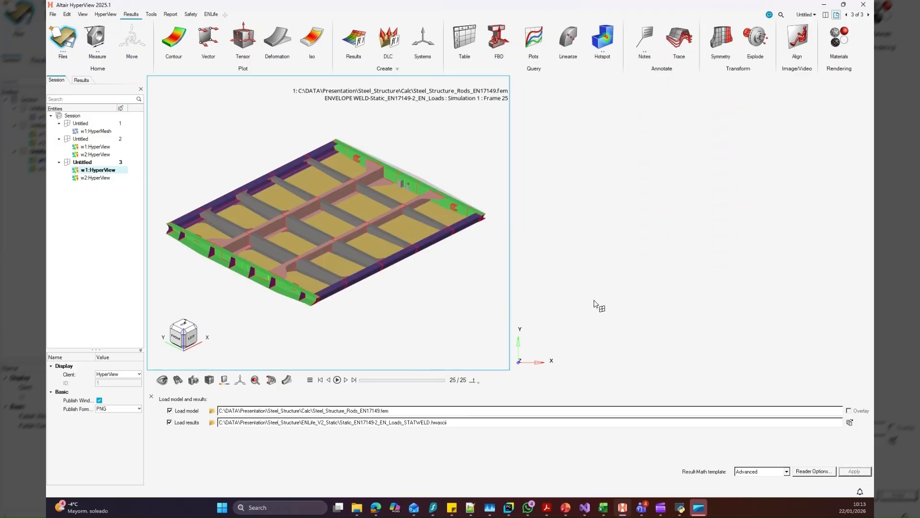
click(212, 423)
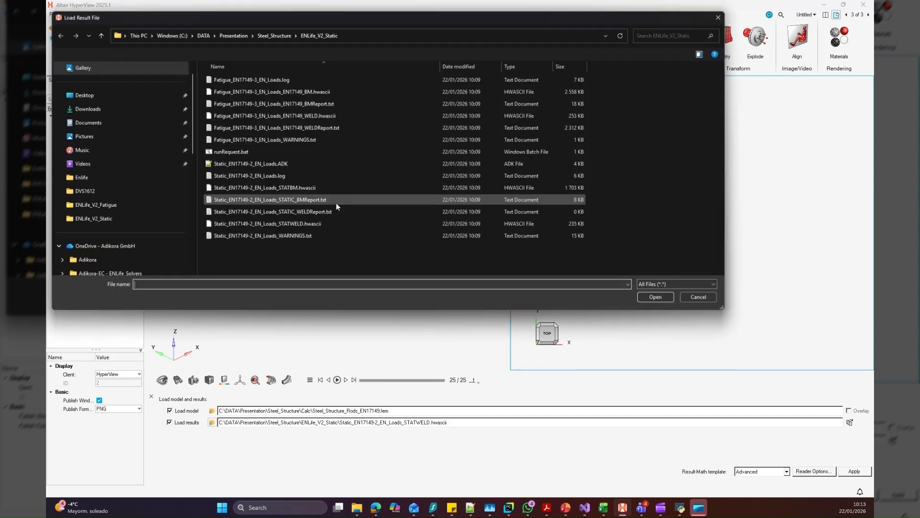
click(312, 199)
click(314, 189)
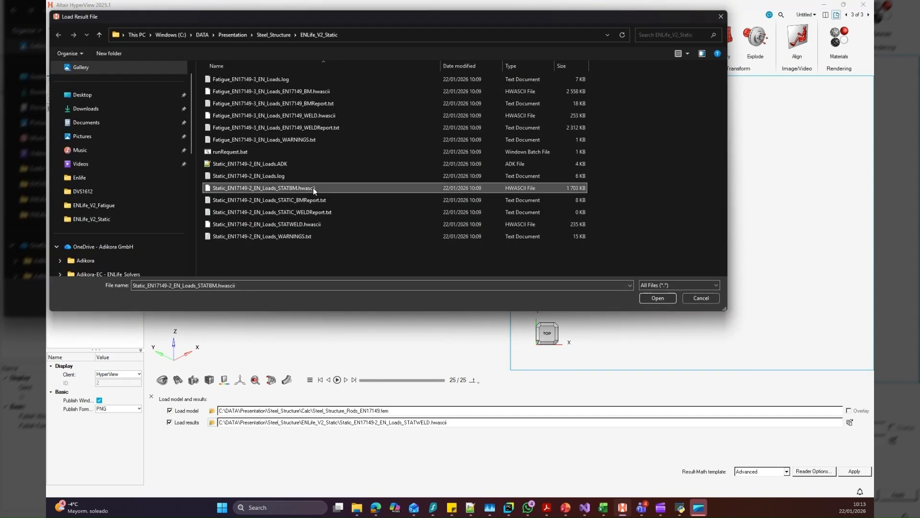
click(655, 297)
click(855, 472)
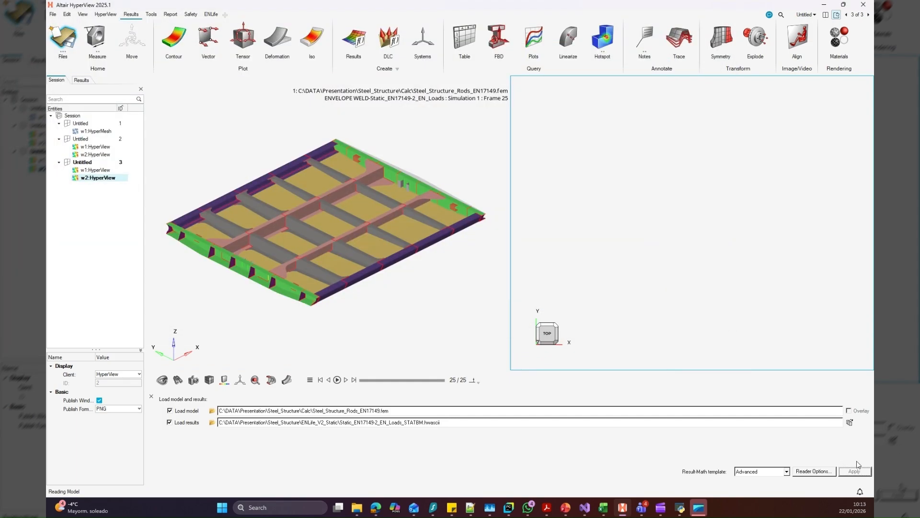
Plot a Utilisation A/L contour of the base material results in the second window
click(173, 39)
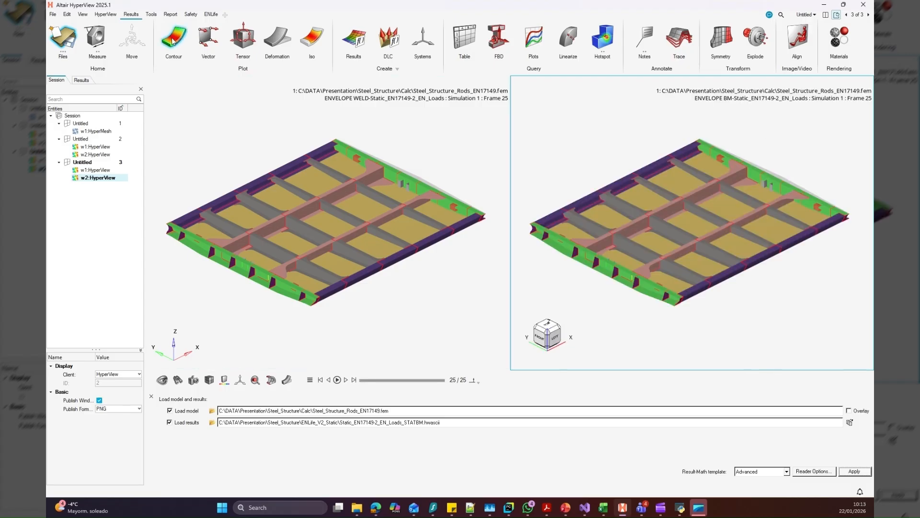
click(209, 409)
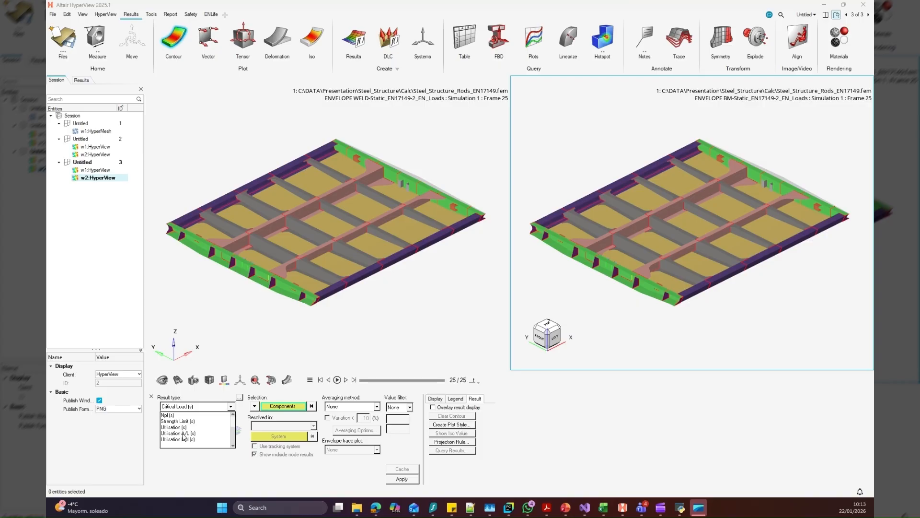
click(182, 434)
click(402, 479)
Plot a Utilisation A/L contour of the weld results in the first window
click(451, 318)
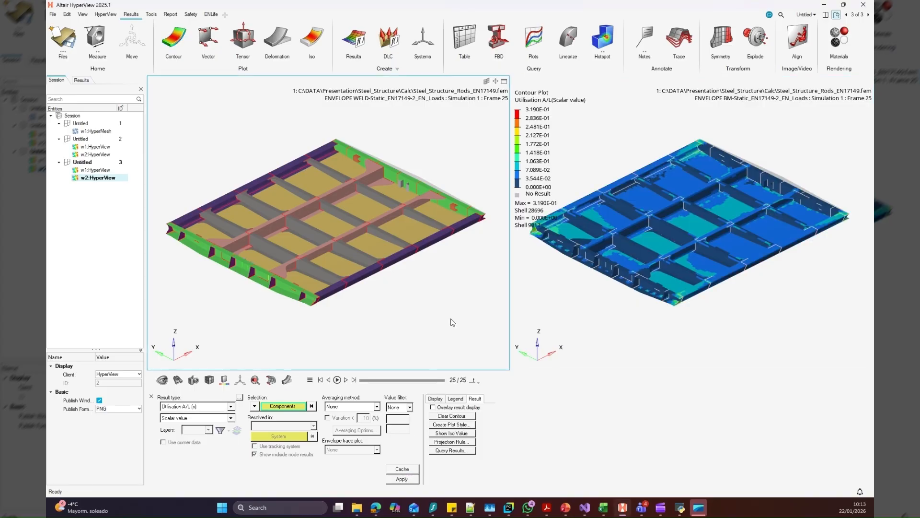
click(181, 407)
scroll(187, 441, down, 2)
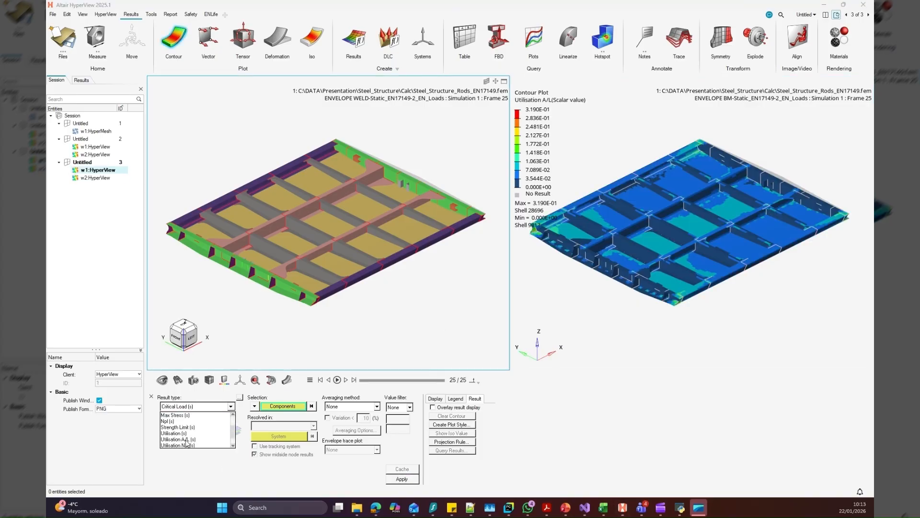
click(182, 439)
click(401, 479)
Examine the utilisation contours of the welds and the base material across the whole structure
ctrl+drag(372, 330, 366, 314)
middle_drag(366, 310, 385, 325)
scroll(403, 255, up, 2)
scroll(345, 223, down, 2)
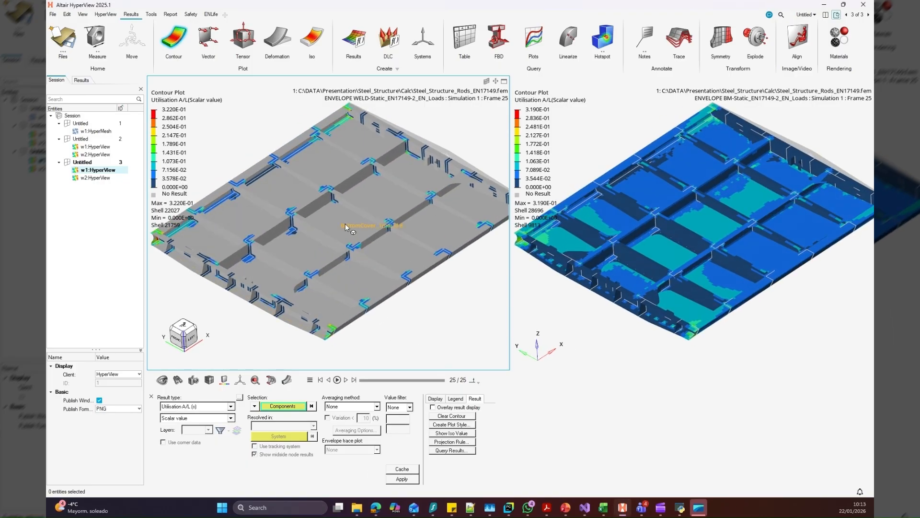
right_drag(358, 253, 327, 251)
middle_drag(327, 252, 332, 244)
right_drag(266, 134, 278, 139)
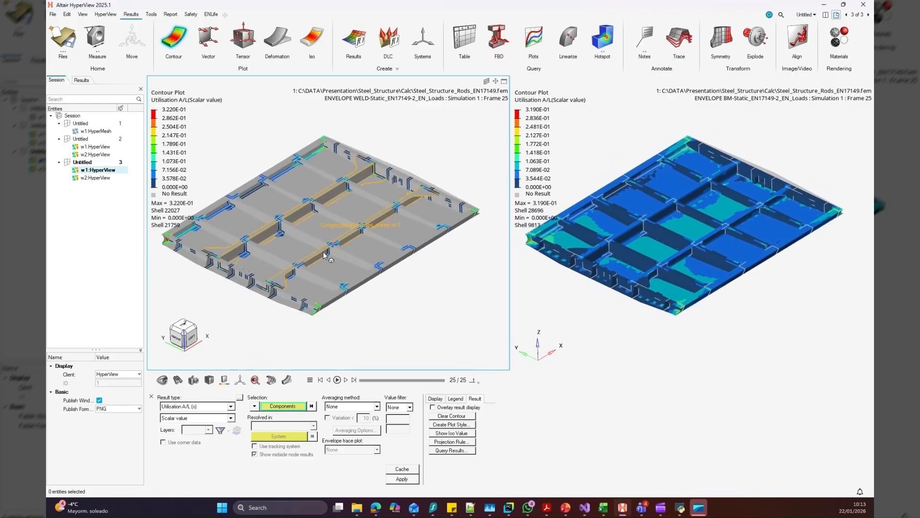
scroll(328, 264, up, 2)
right_drag(328, 264, 347, 259)
middle_drag(347, 260, 343, 270)
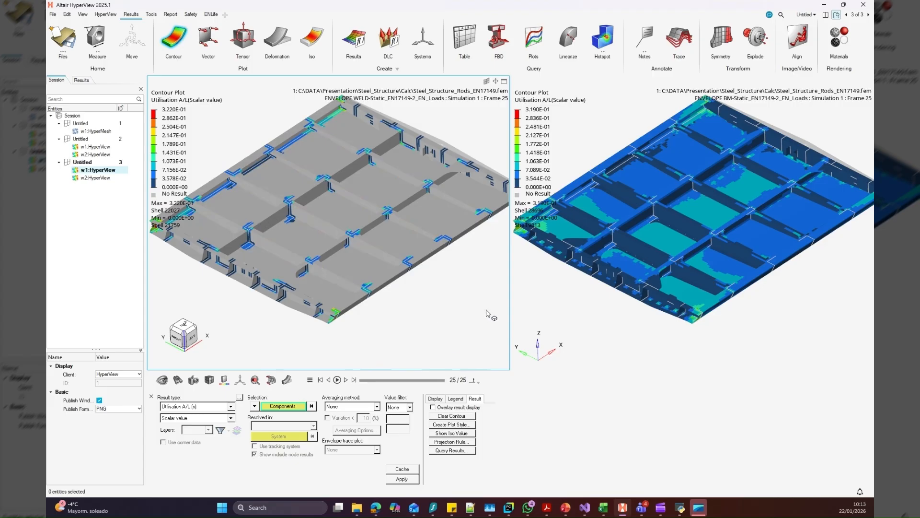
Switch the base material window's contour to the Material Yield result
click(517, 332)
click(209, 407)
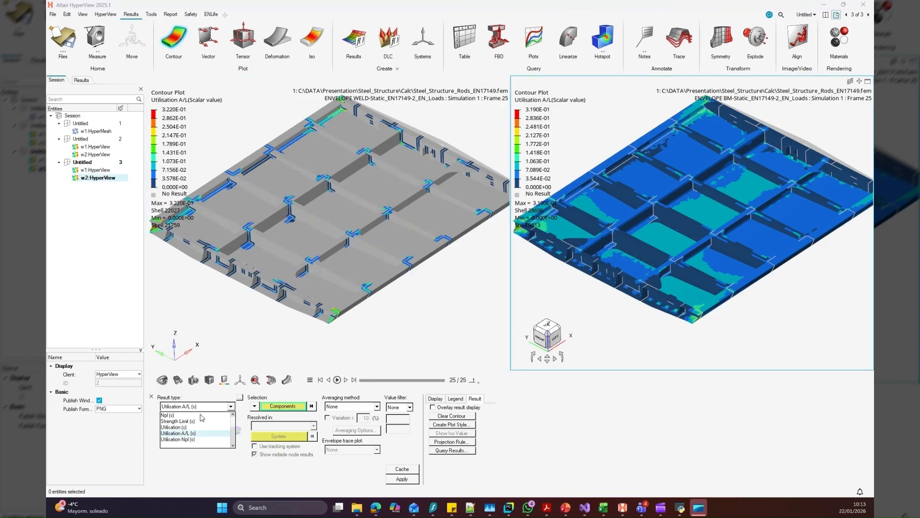
scroll(192, 424, up, 2)
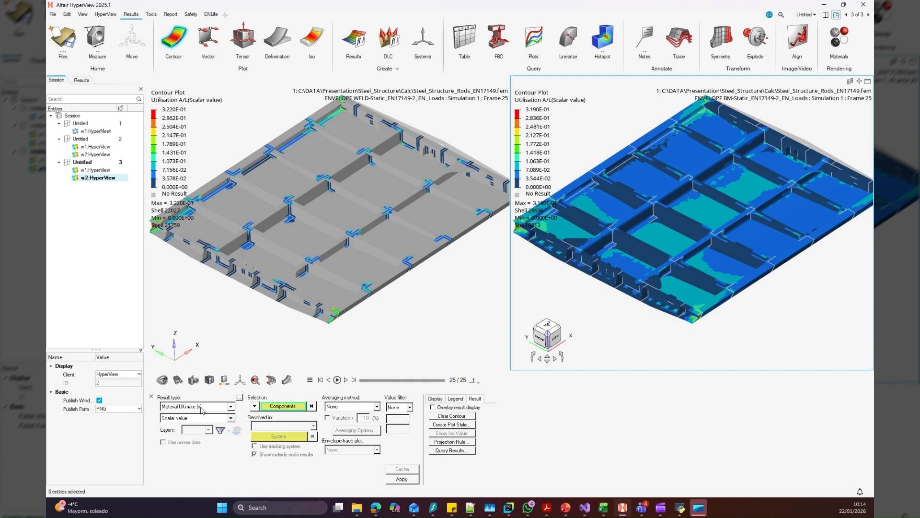
click(190, 427)
click(401, 479)
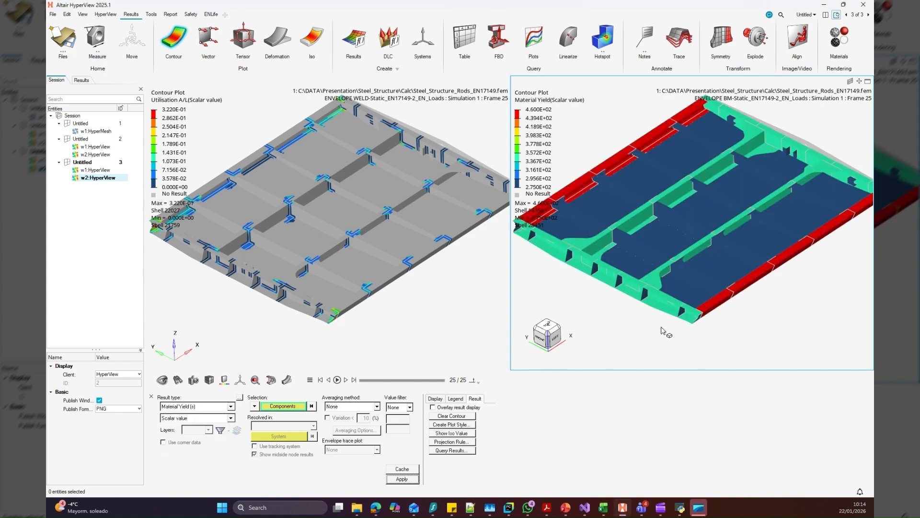
Switch the base material window's contour to Strength Limit and inspect it closely around a welded rib joint
ctrl+drag(661, 329, 718, 306)
scroll(694, 226, up, 3)
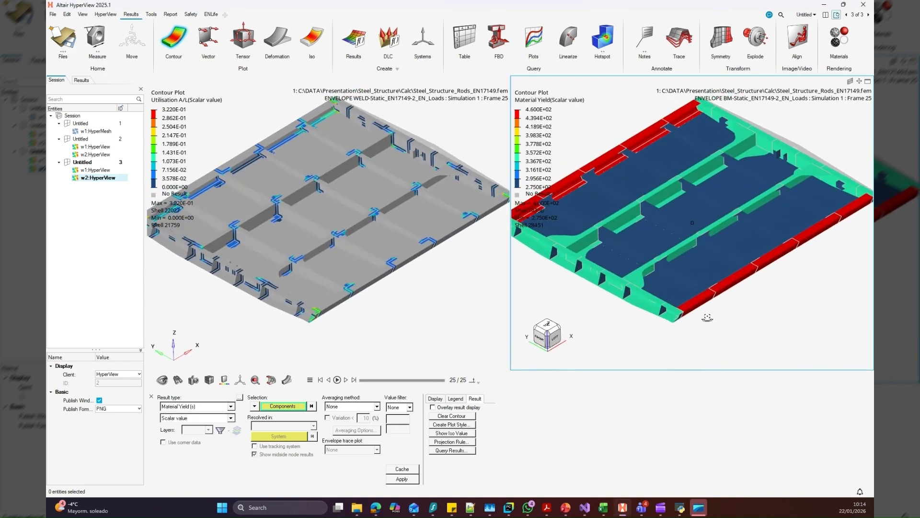
scroll(694, 223, up, 5)
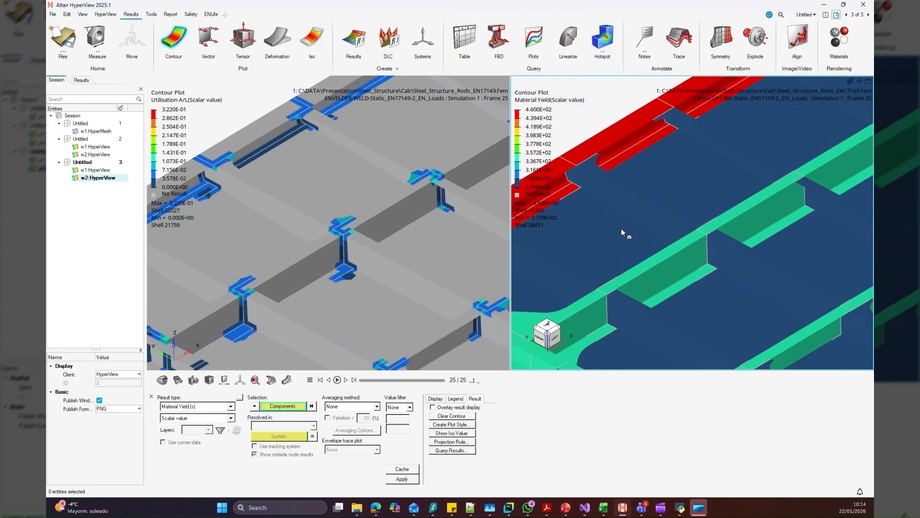
click(201, 407)
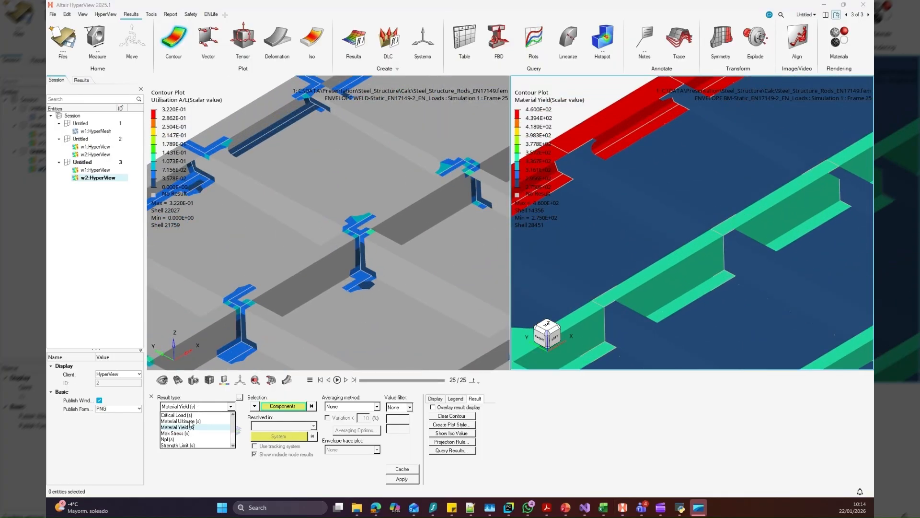
scroll(188, 441, down, 2)
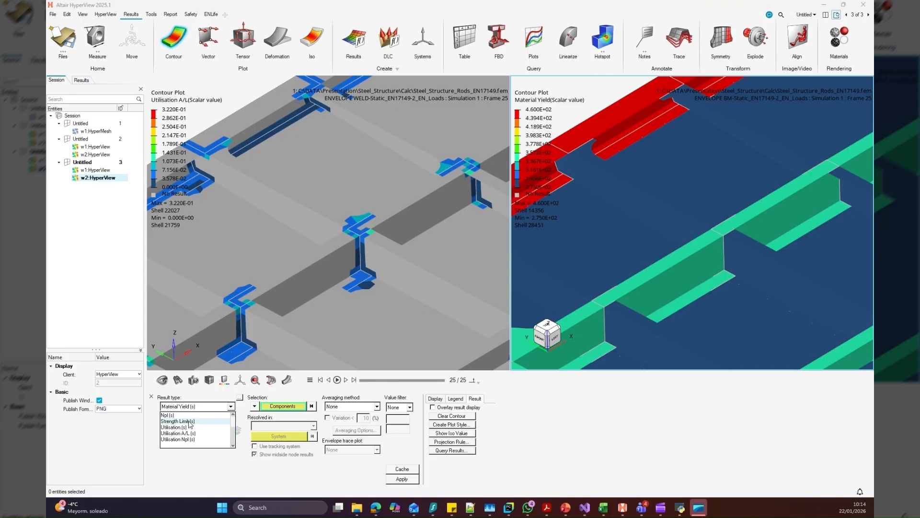
click(190, 421)
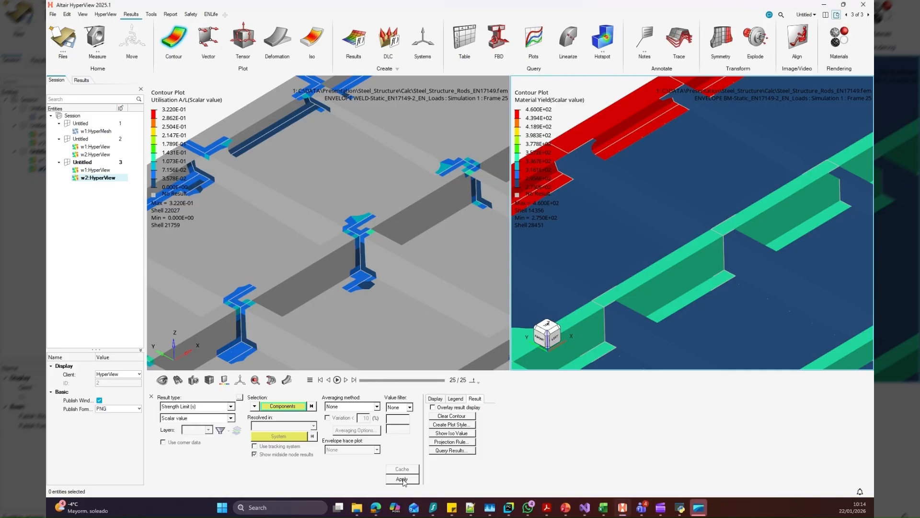
click(402, 479)
scroll(747, 276, down, 3)
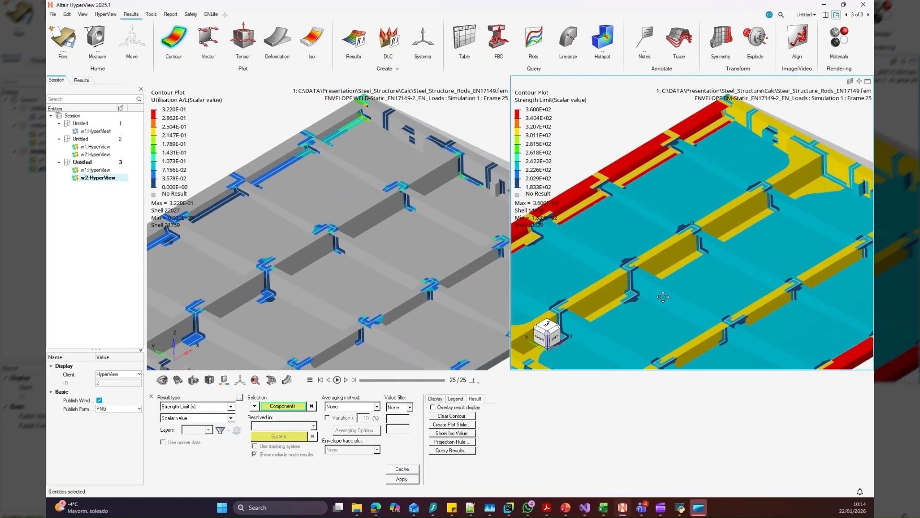
scroll(709, 221, up, 5)
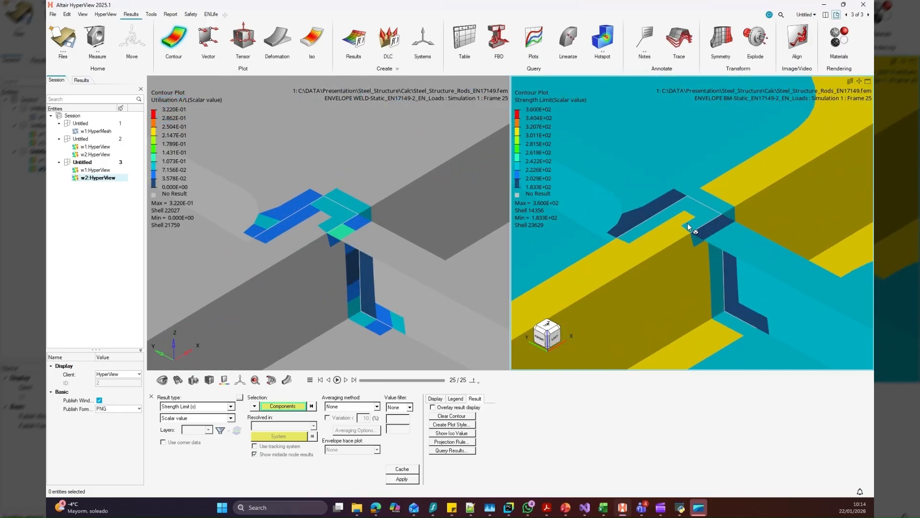
Display the mesh lines on the base material model and examine its Strength Limit contour across the whole structure
right_click(685, 264)
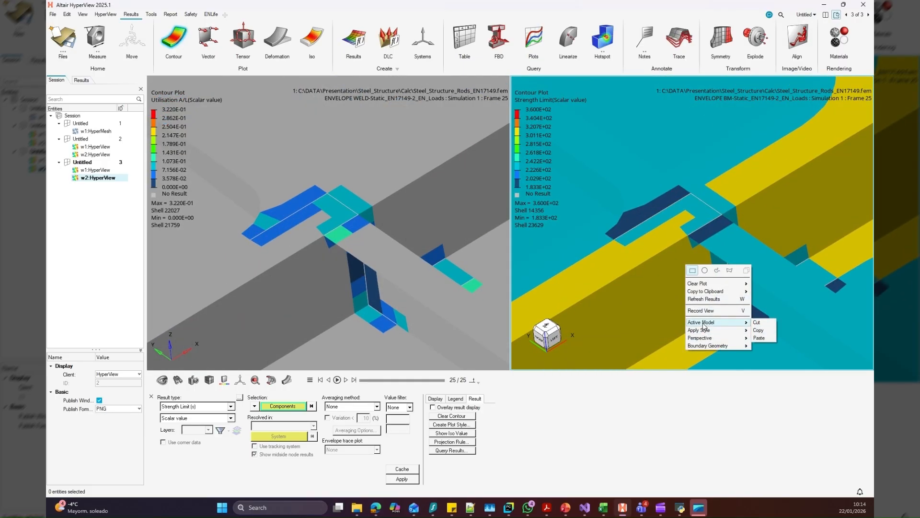
click(668, 225)
right_click(668, 225)
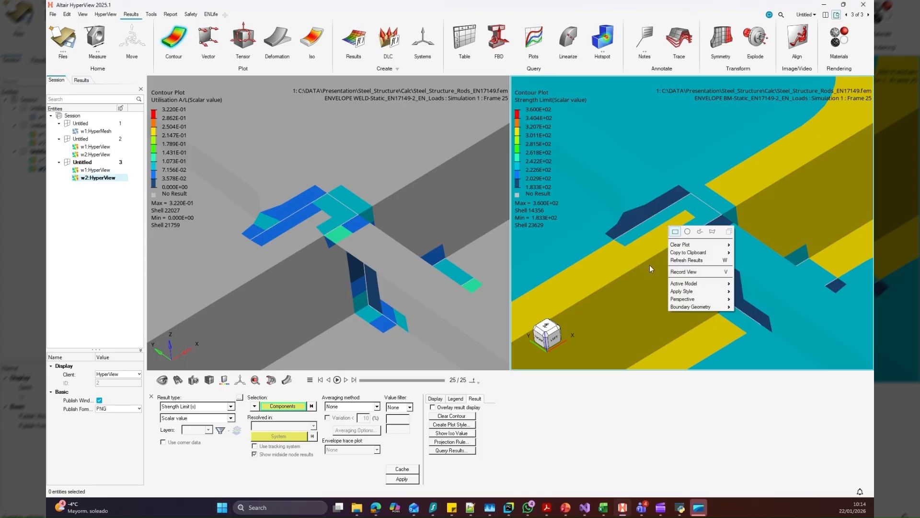
click(647, 282)
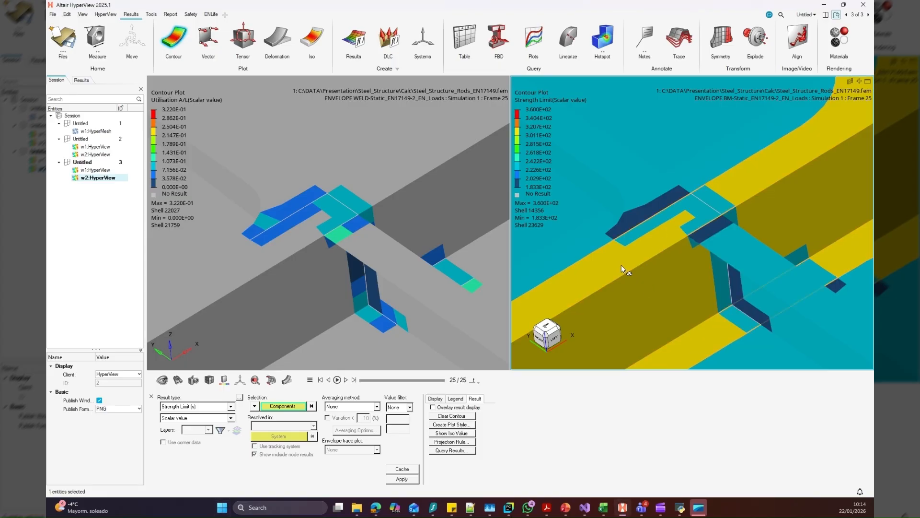
key(v)
click(576, 356)
right_drag(700, 211, 657, 206)
scroll(656, 206, down, 8)
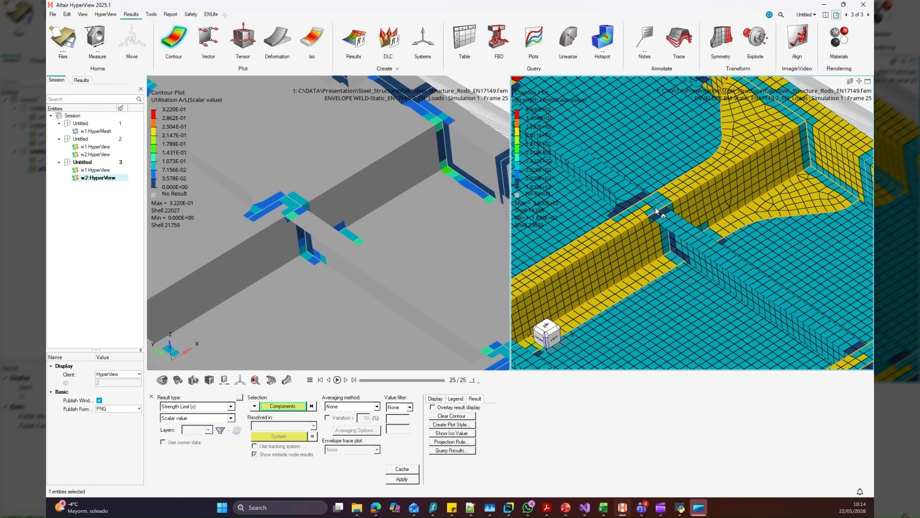
scroll(700, 212, down, 8)
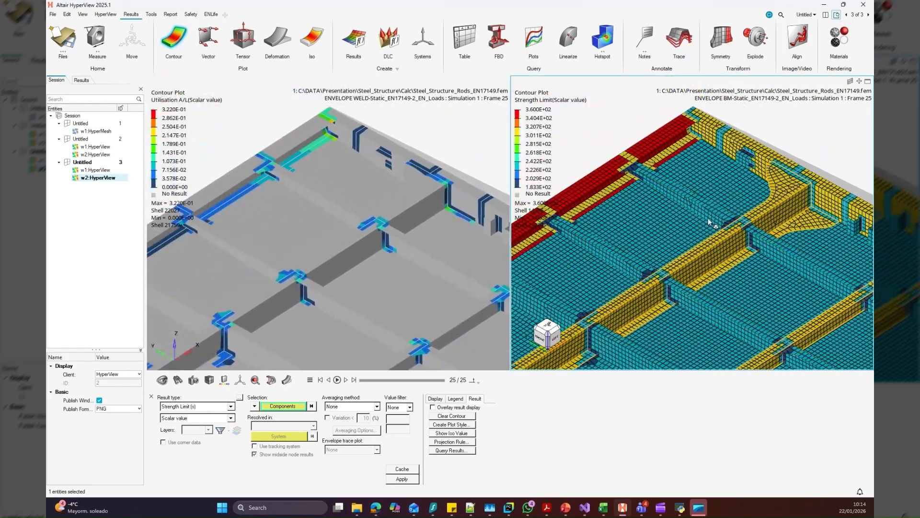
mouse_move(732, 259)
middle_down()
mouse_move(725, 268)
mouse_move(717, 260)
middle_up()
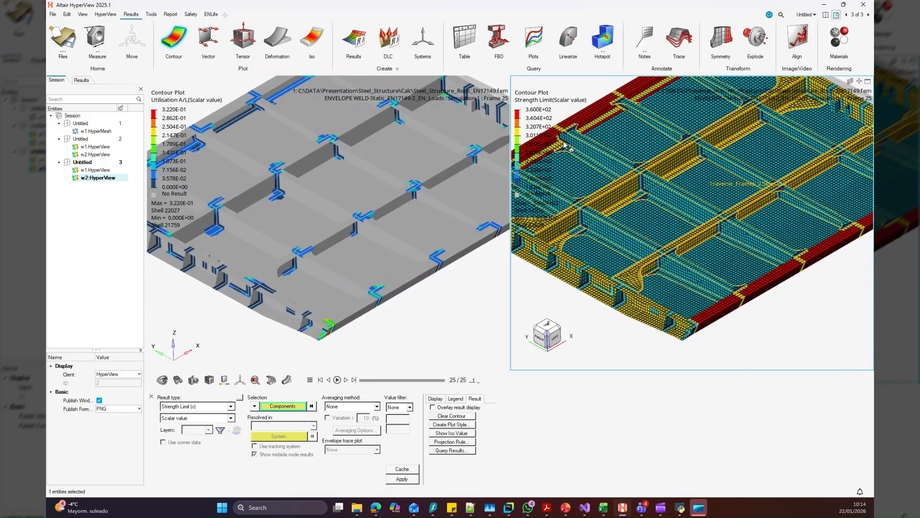
scroll(562, 216, down, 5)
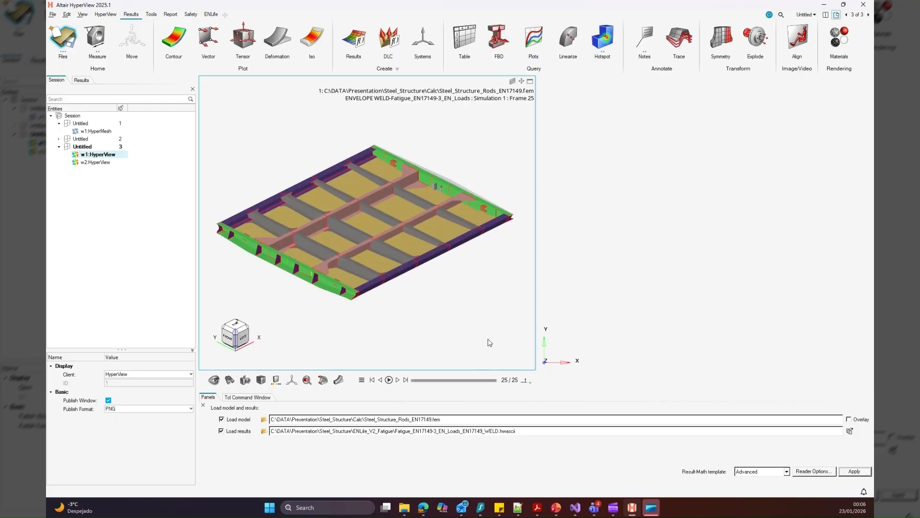
Load the fatigue base material results Fatigue_EN17149-3_EN_Loads_EN17149_BM.hwascii into the second window
click(680, 287)
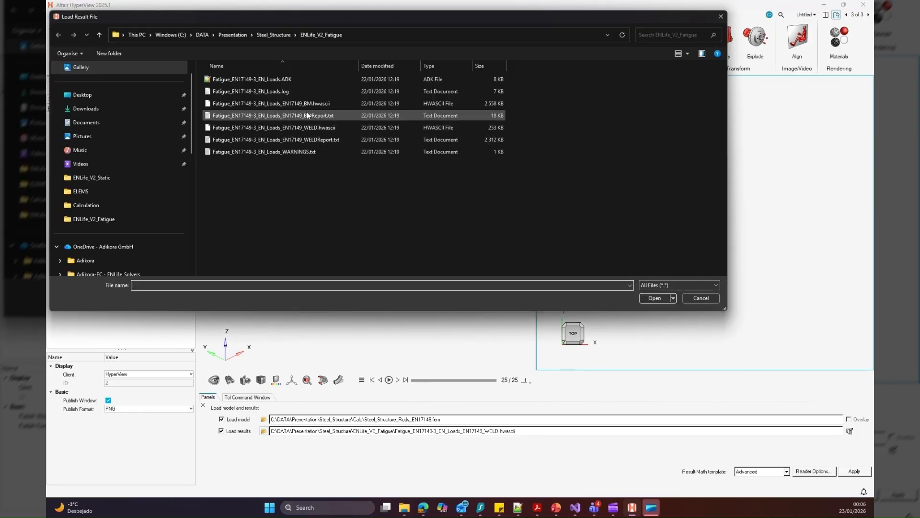
click(307, 106)
click(656, 298)
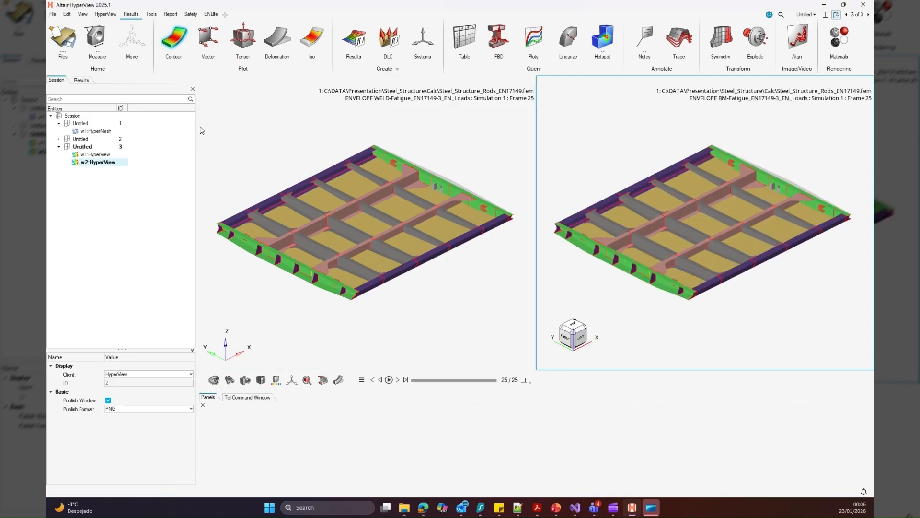
Plot a UtilisationEq contour of the fatigue base material results in the second window, using the Max layer
click(247, 415)
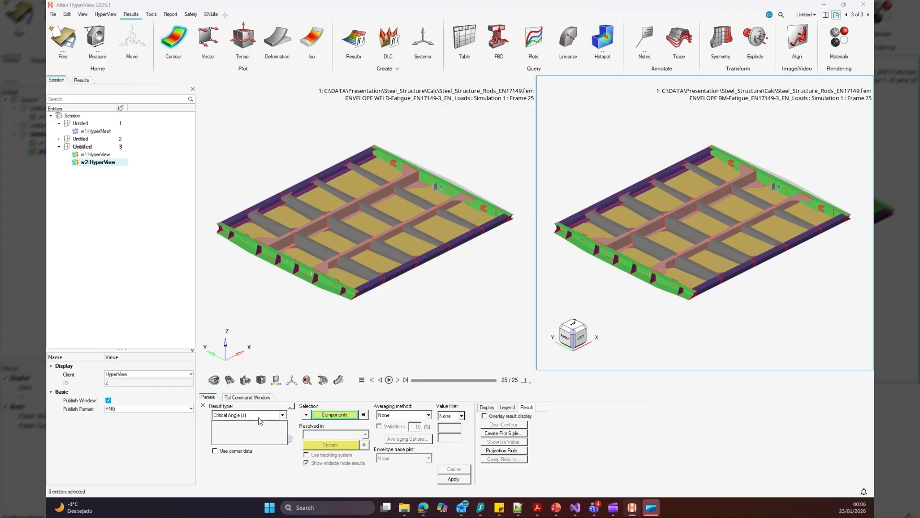
click(243, 442)
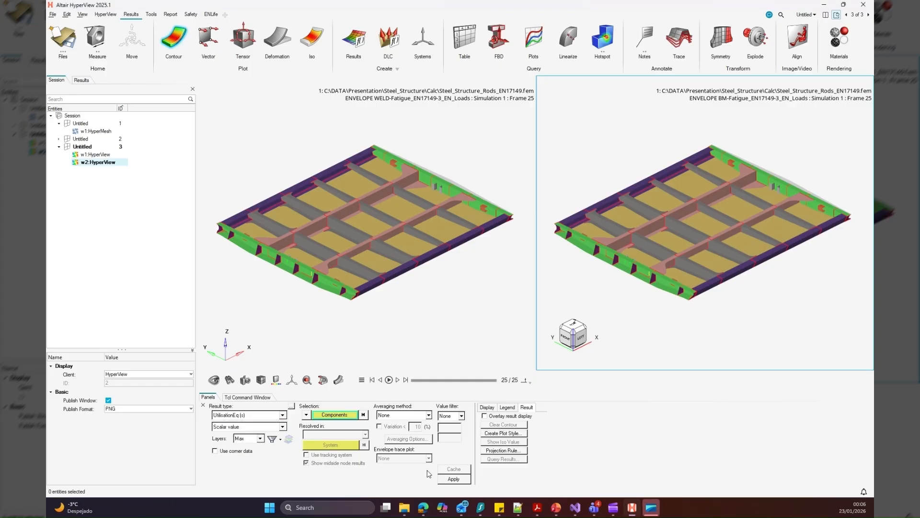
click(454, 479)
Plot a UtilisationEq contour of the fatigue weld results in the first window, using the Max layer
click(413, 332)
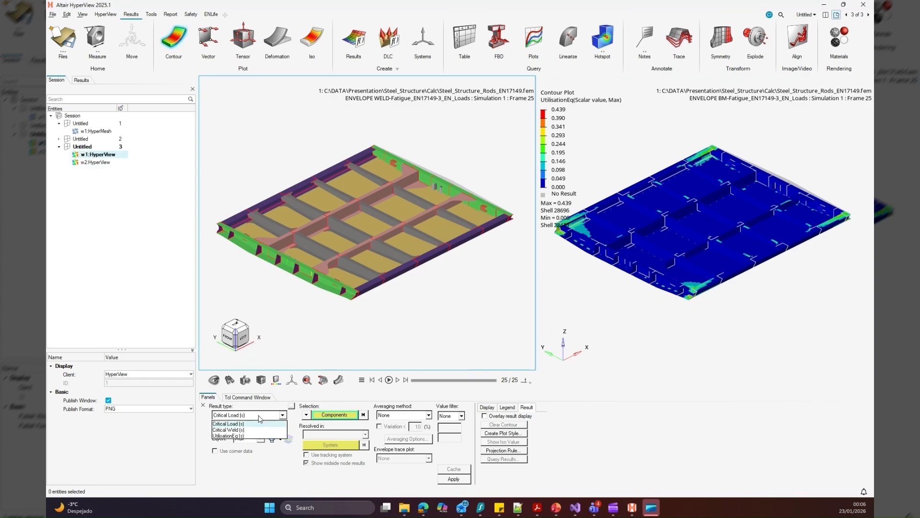
click(254, 416)
click(249, 436)
click(454, 479)
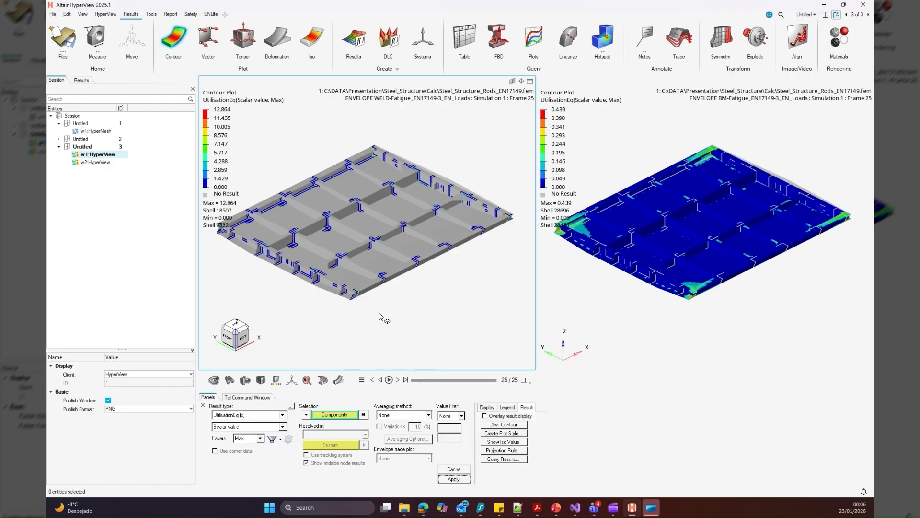
Set the second and third highest legend values of the weld utilisation contour to 2 and 1
right_drag(379, 317, 398, 311)
middle_drag(395, 310, 421, 308)
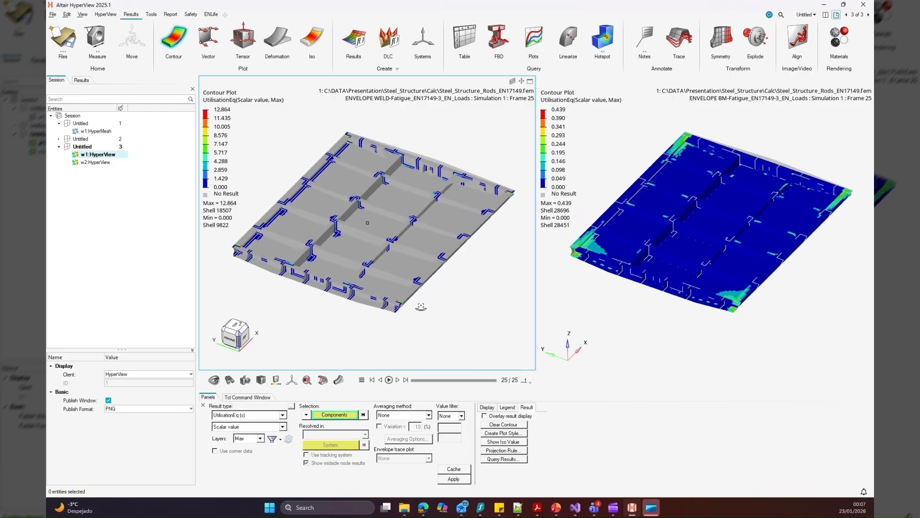
click(223, 118)
text(2)
key(Return)
click(222, 126)
text(1)
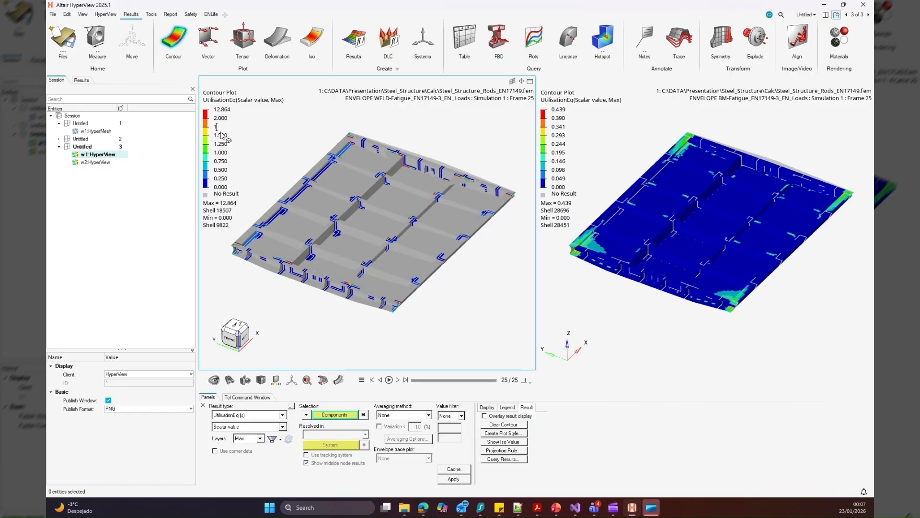
key(Return)
Apply the weld window's legend style to all pages so the base material window uses the same legend levels
right_click(248, 163)
mouse_move(284, 229)
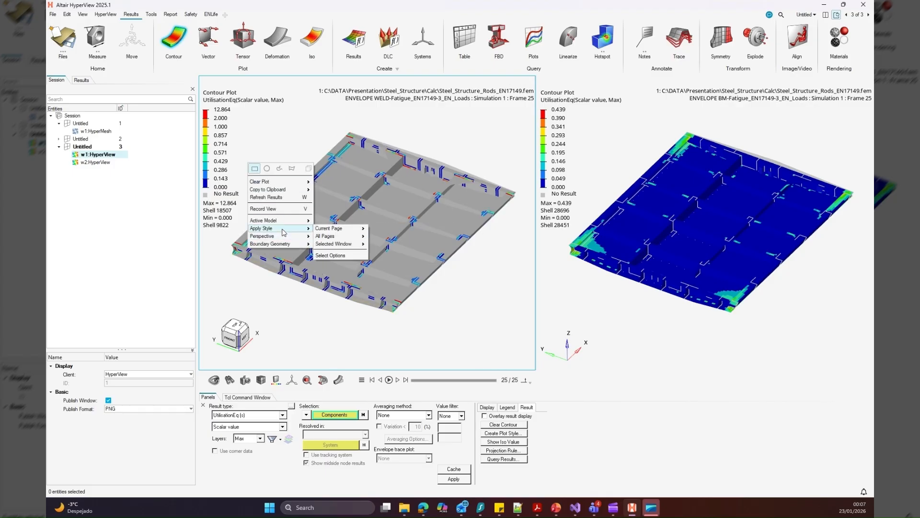
mouse_move(337, 236)
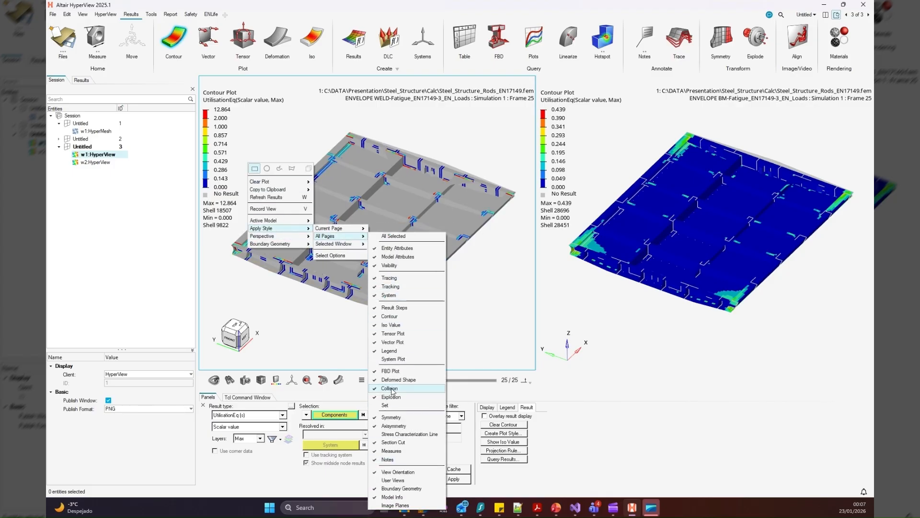
click(388, 351)
click(538, 192)
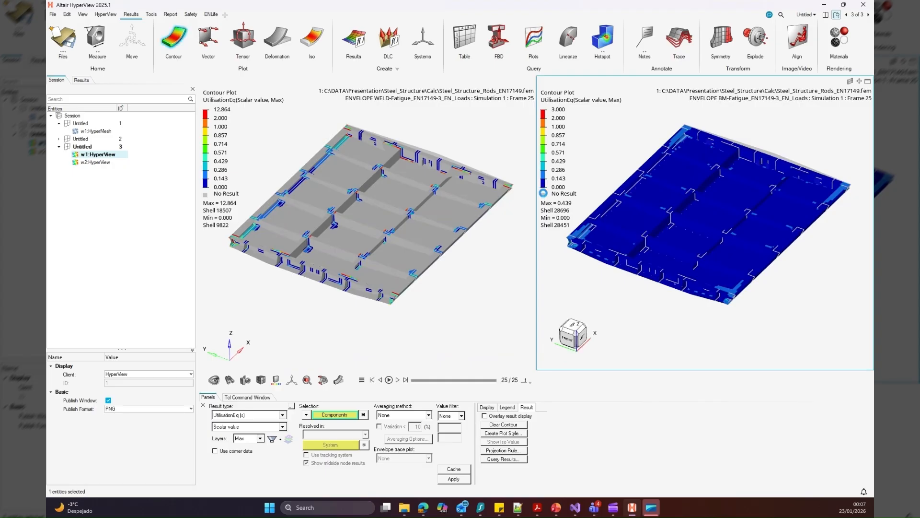
click(259, 206)
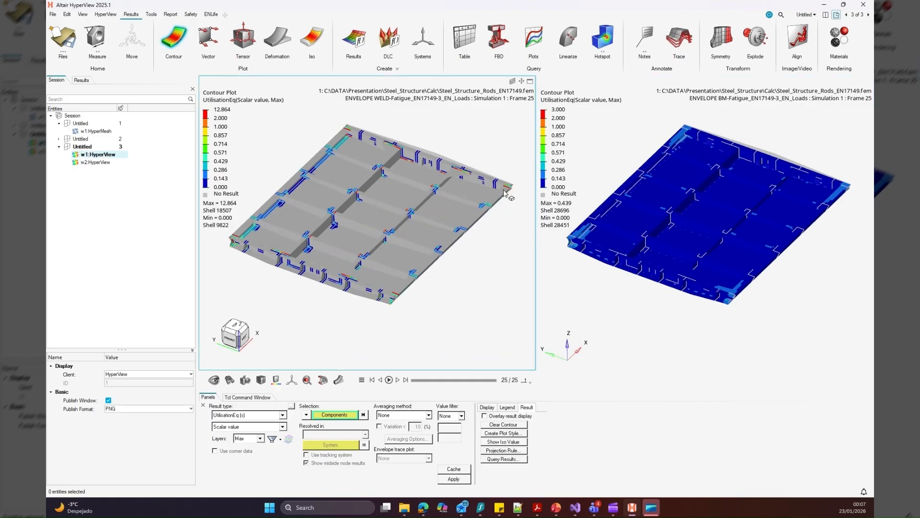
click(543, 185)
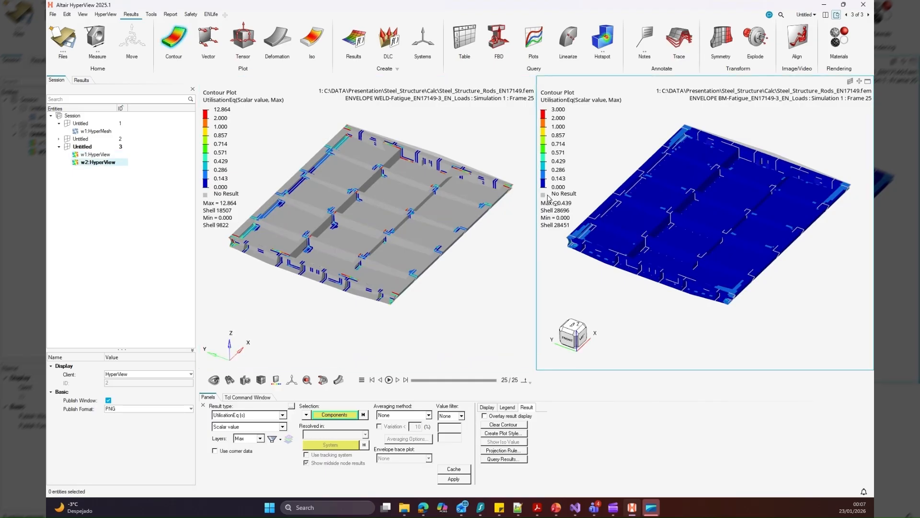
click(451, 259)
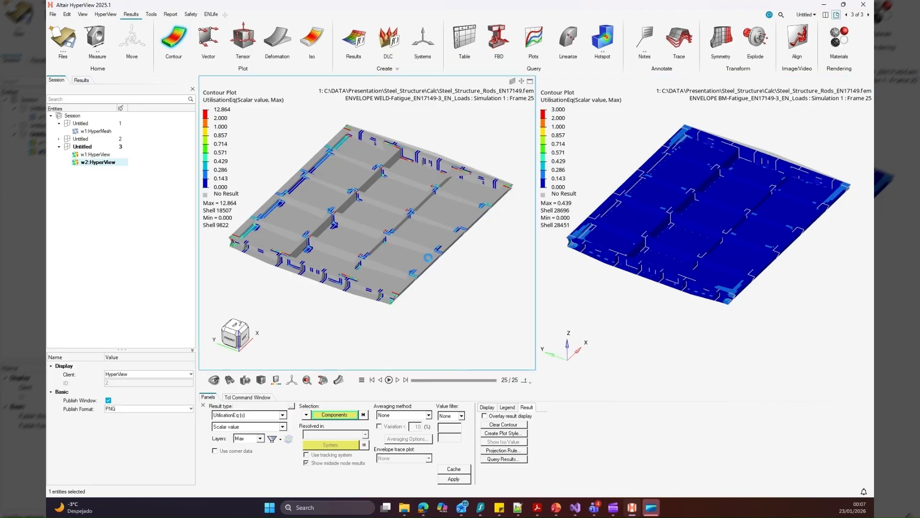
Zoom in on a highly utilised weld joint and display the mesh lines in both the weld and base material windows
mouse_move(461, 286)
middle_down()
mouse_move(446, 304)
mouse_move(453, 292)
middle_up()
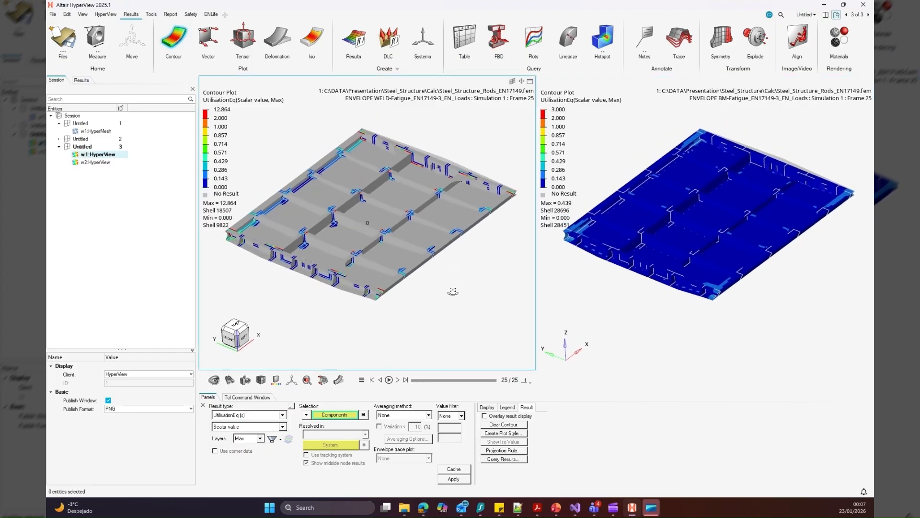
scroll(363, 258, up, 10)
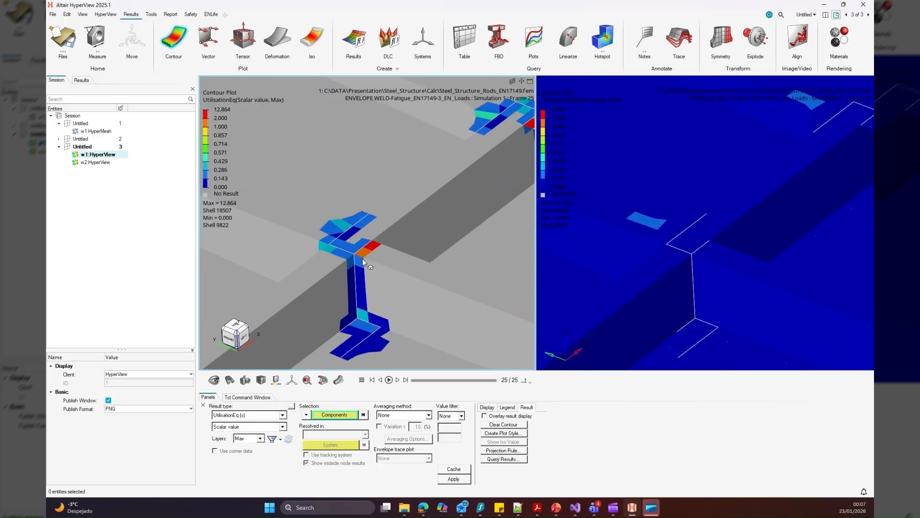
key(Tab)
click(347, 337)
click(640, 221)
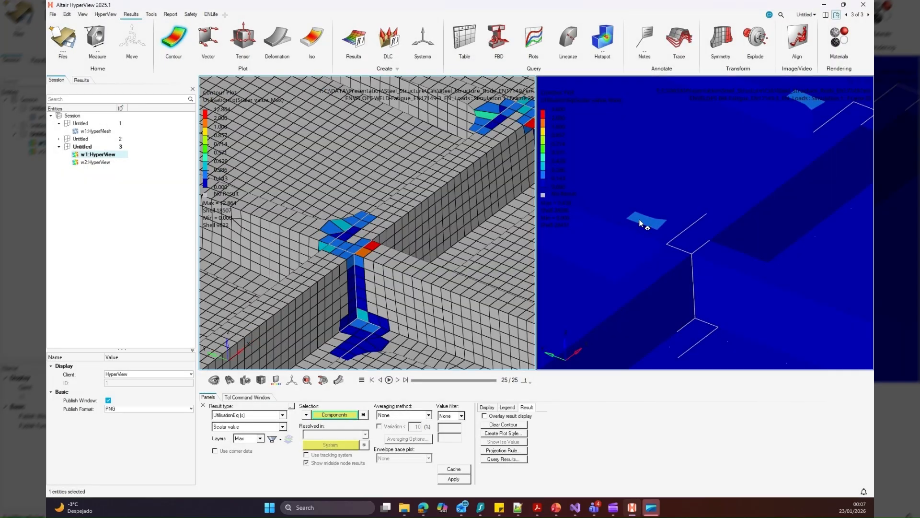
right_click(627, 235)
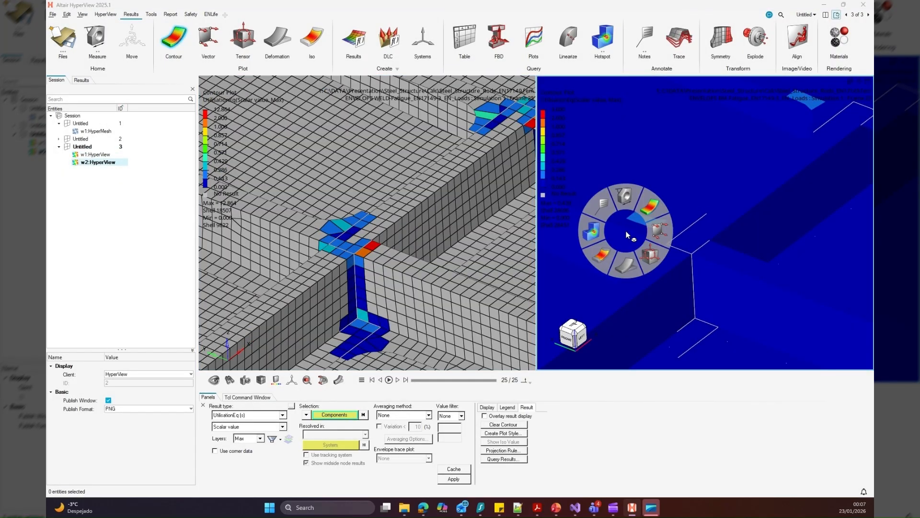
click(585, 314)
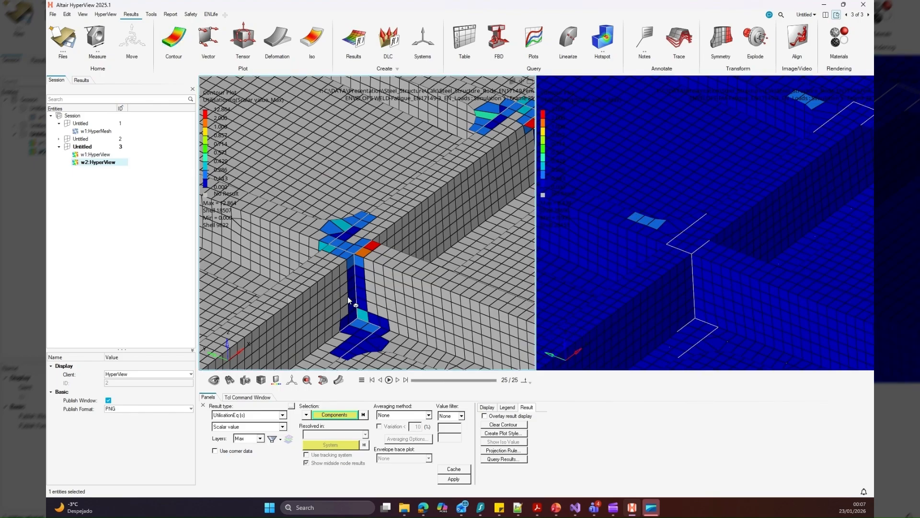
Examine the fatigue utilisation of the welds and base material across the ribs, girders and end corners of the structure
scroll(353, 284, down, 3)
scroll(353, 284, down, 5)
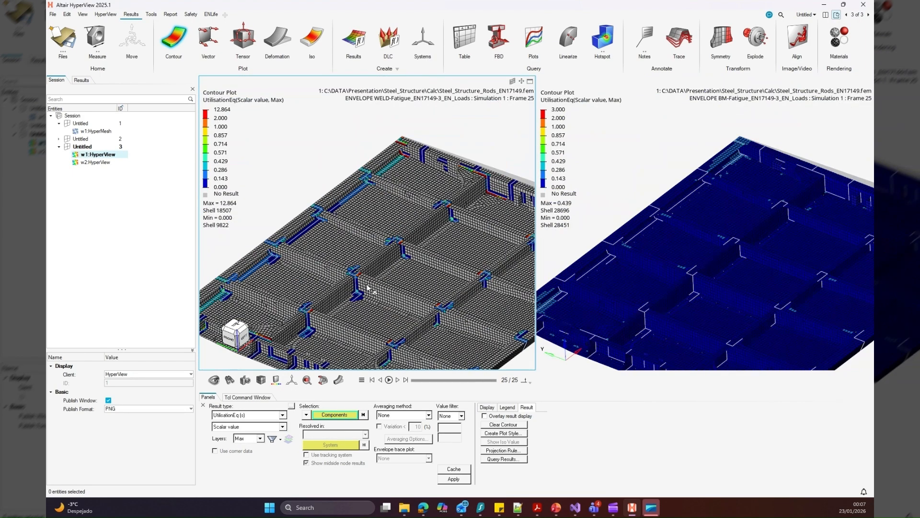
middle_drag(369, 290, 360, 283)
scroll(350, 318, up, 3)
right_drag(349, 318, 405, 277)
scroll(406, 276, down, 6)
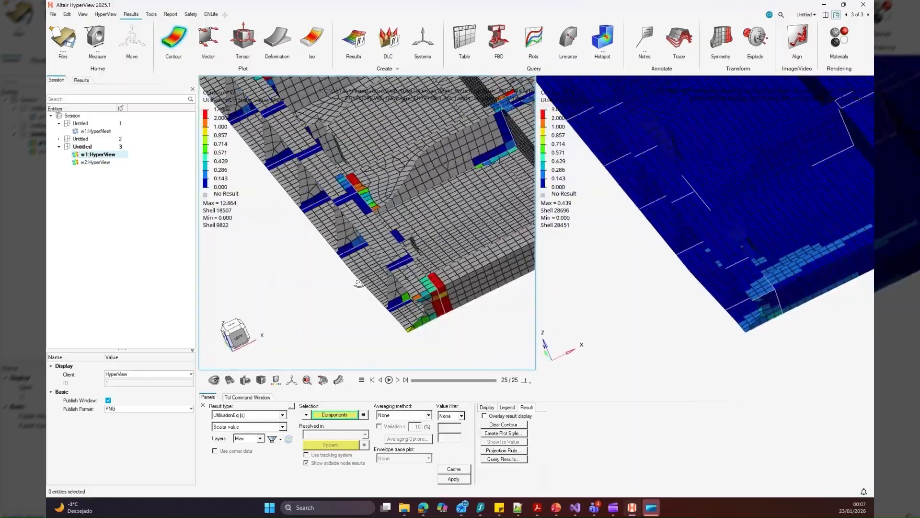
click(254, 416)
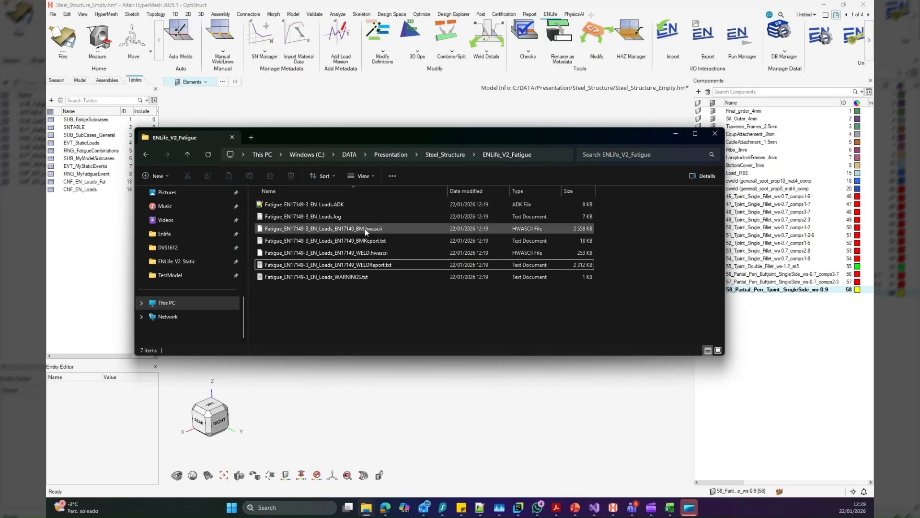
Open the fatigue base material report Fatigue_EN17149-3_EN_Loads_EN17149_BMReport.txt in Notepad++
click(364, 242)
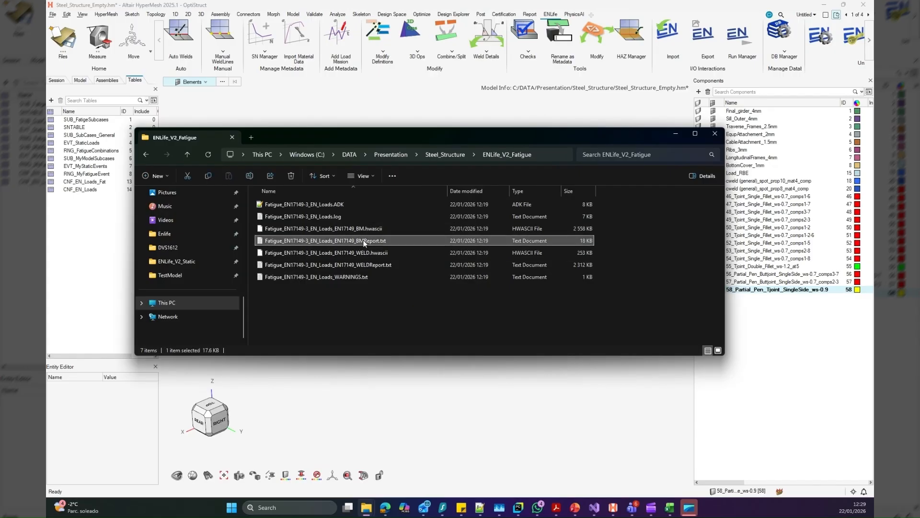
right_click(364, 242)
click(413, 413)
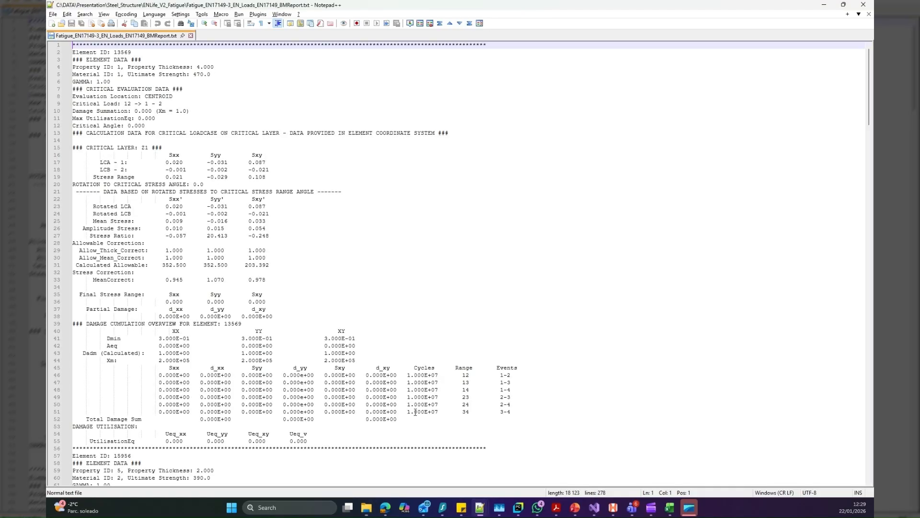
Highlight element ID 13569 in the report and review its critical evaluation, rotated stresses and damage cumulation data
click(414, 295)
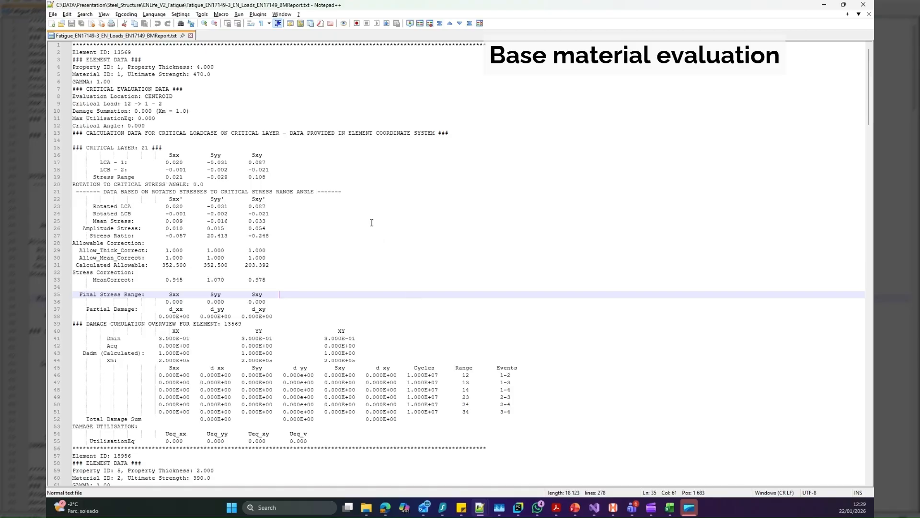
click(374, 185)
double_click(122, 52)
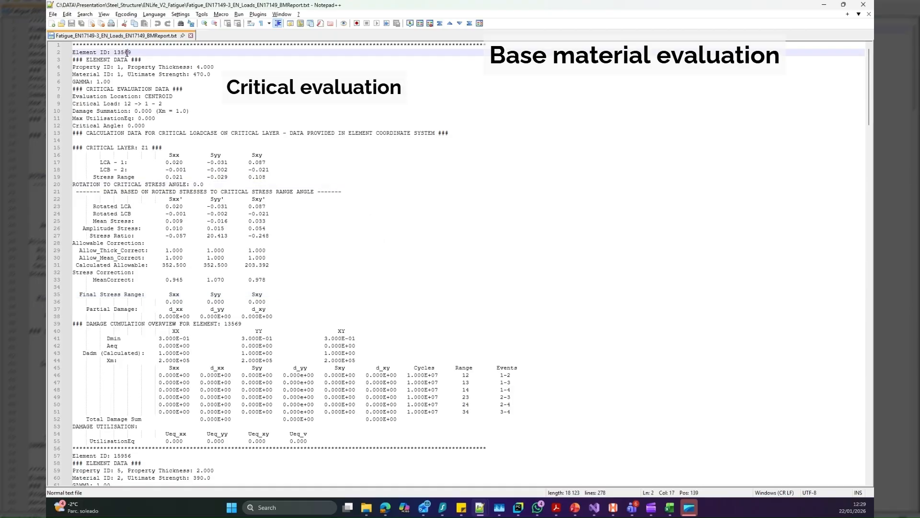
scroll(410, 237, down, 1)
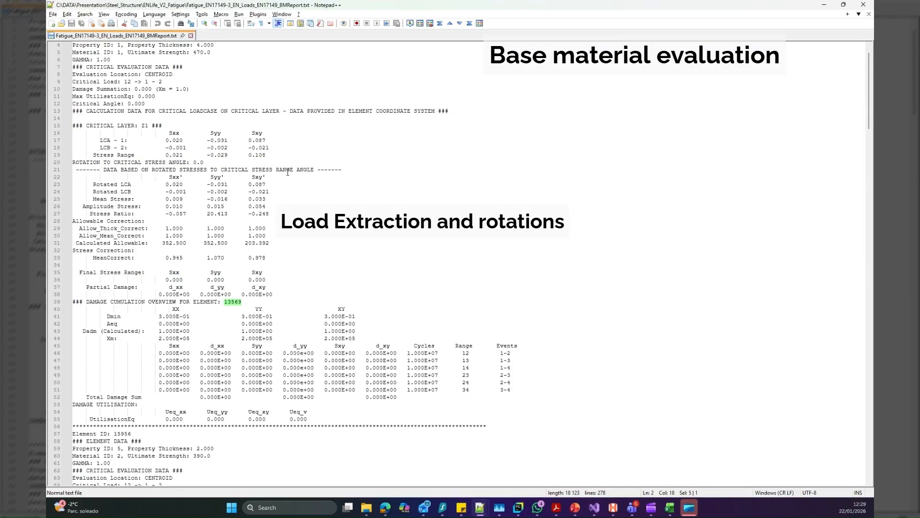
scroll(242, 151, up, 1)
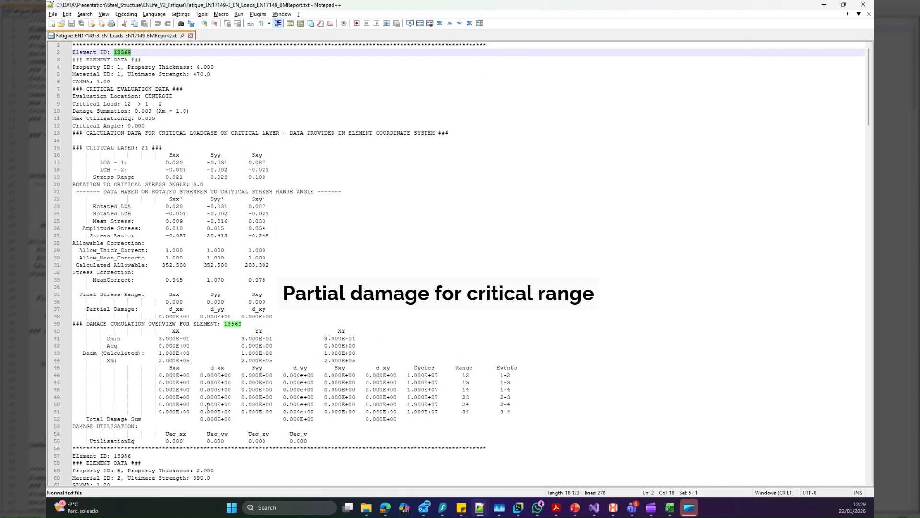
Review the base material report's damage cumulation and utilisation data for element 13569 and the elements listed after it, including 15956, 16126 and 26212
click(345, 308)
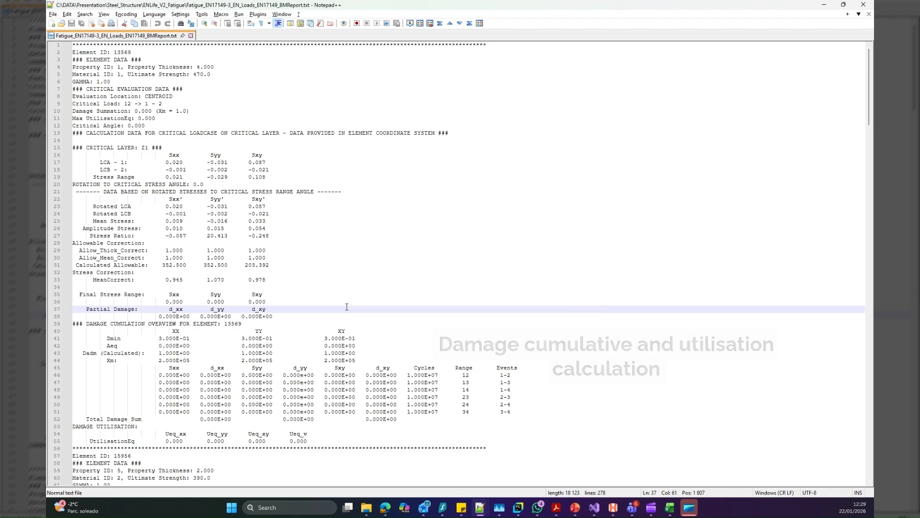
scroll(346, 307, down, 9)
scroll(347, 306, down, 6)
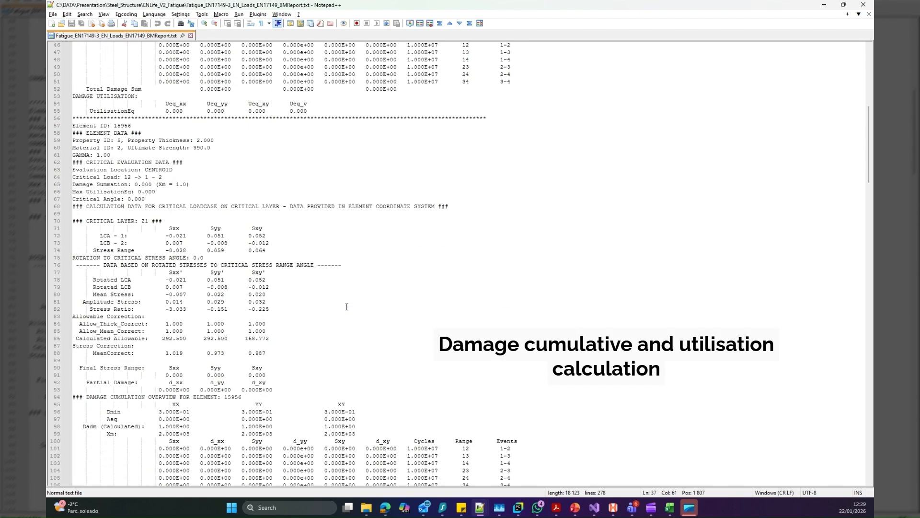
scroll(347, 307, down, 6)
scroll(346, 307, down, 20)
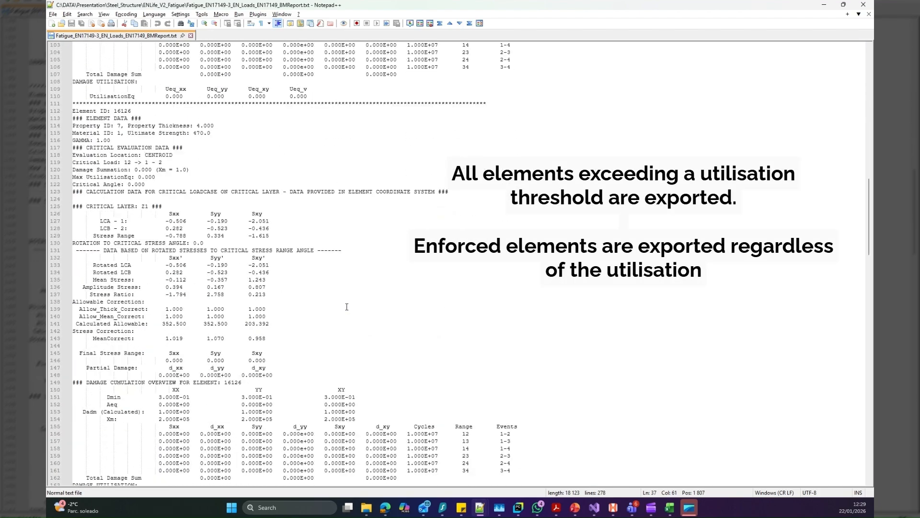
scroll(346, 306, down, 8)
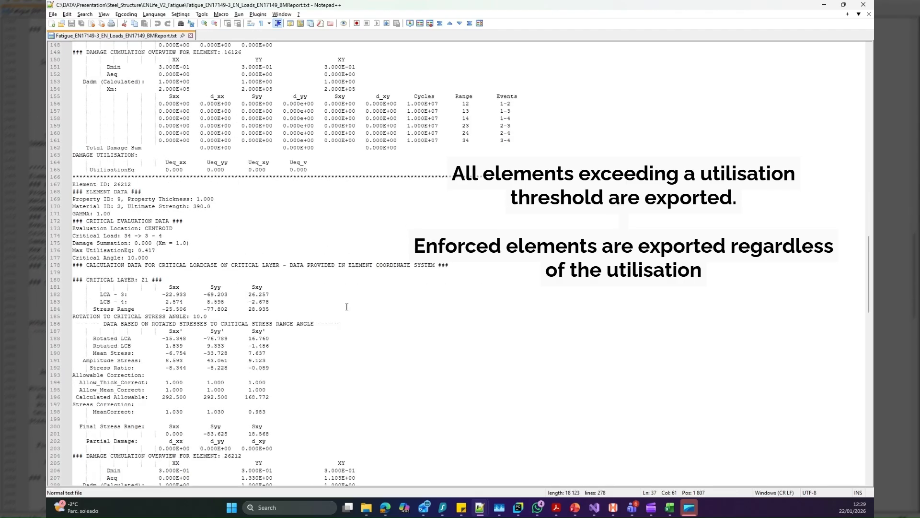
scroll(347, 306, down, 11)
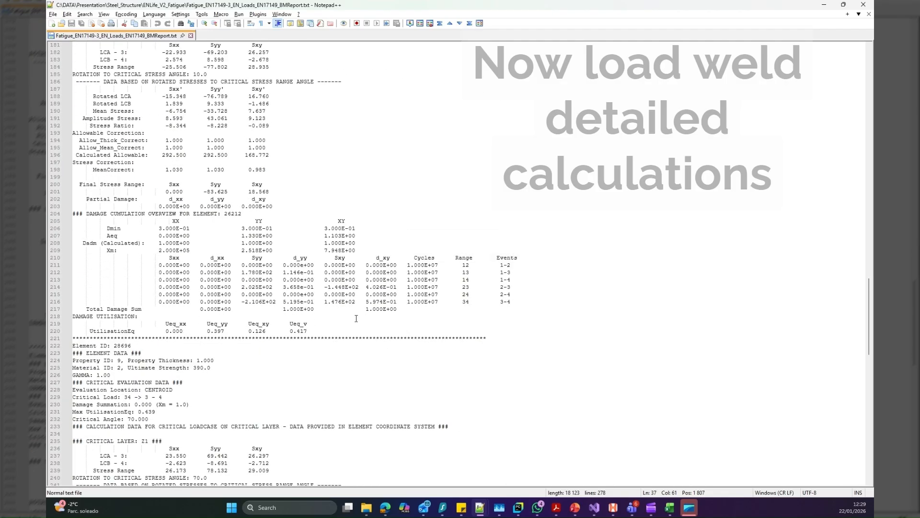
click(356, 318)
scroll(350, 328, up, 2)
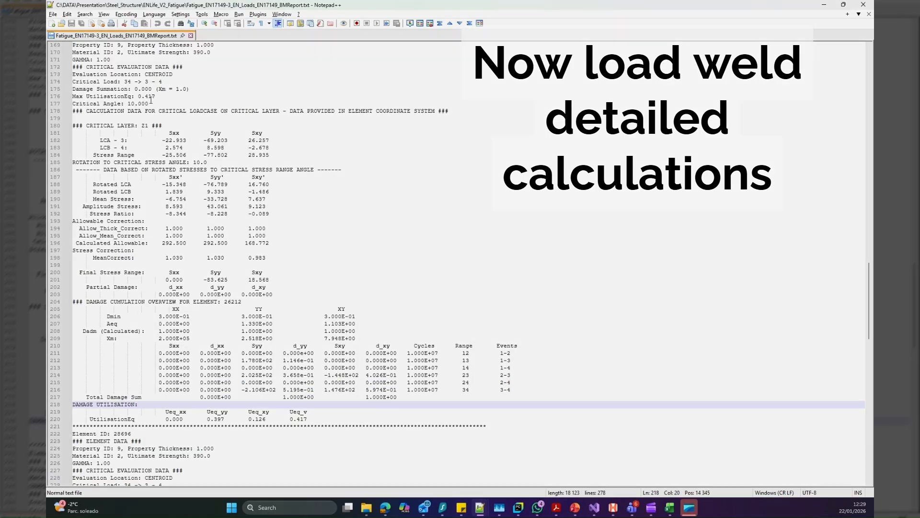
Open the fatigue weld report Fatigue_EN17149-3_EN_Loads_EN17149_WELDReport.txt in Notepad++ and highlight element ID 2453
right_click(381, 266)
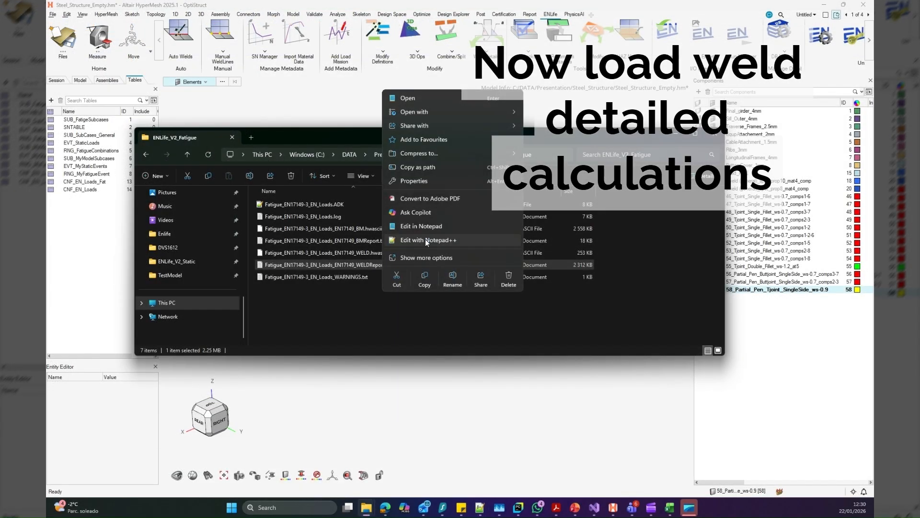
click(426, 239)
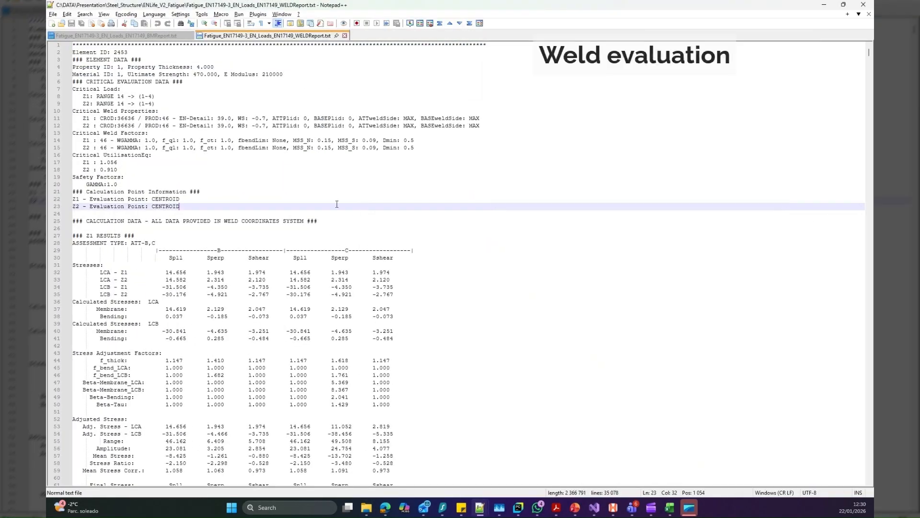
double_click(119, 52)
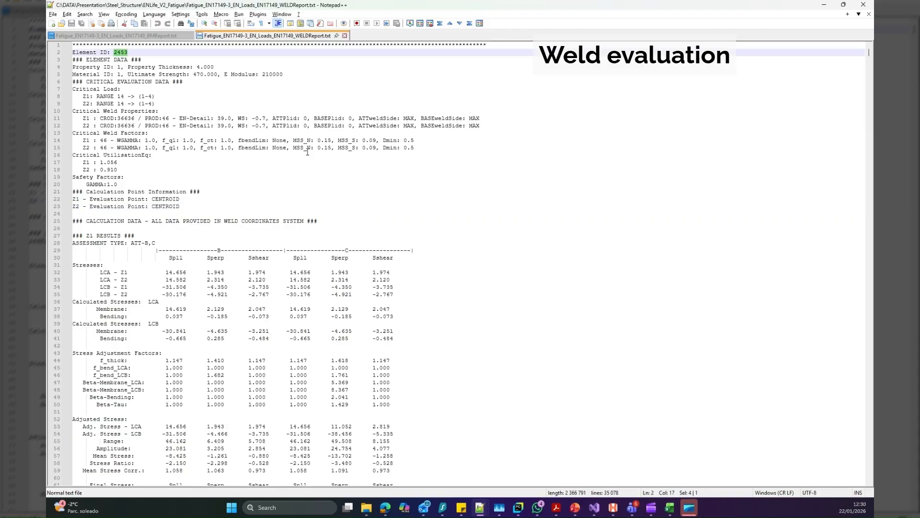
Examine element 2453's critical weld properties, stress adjustment factors, component strength and the damage cumulation and utilisation at notches B and C
click(536, 157)
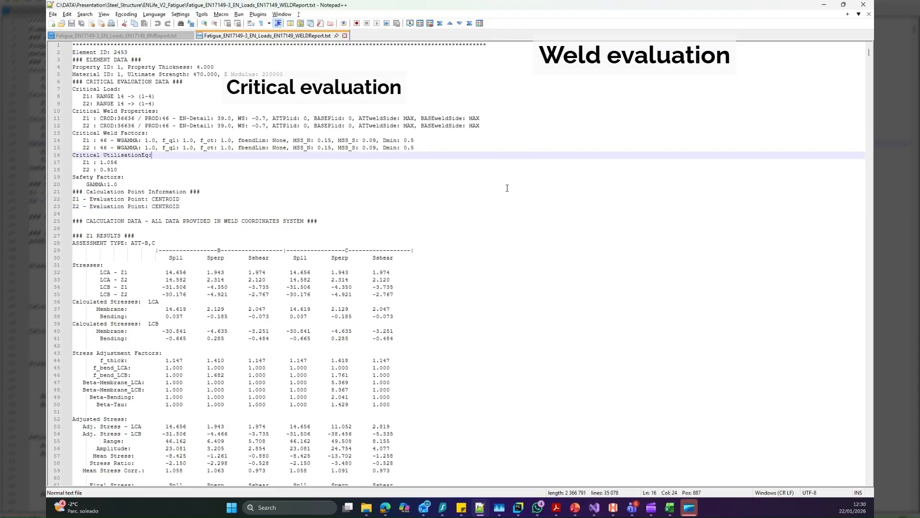
drag(482, 251, 140, 253)
click(478, 191)
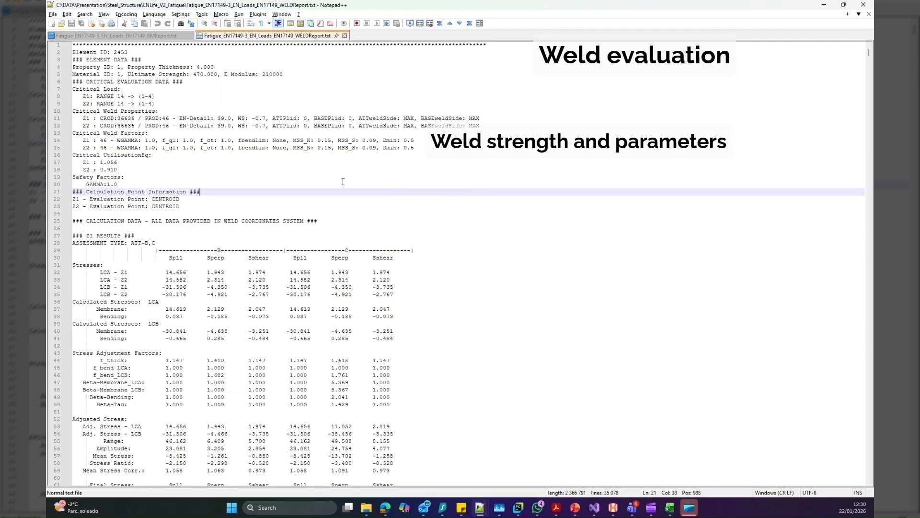
scroll(261, 206, down, 5)
scroll(261, 206, down, 2)
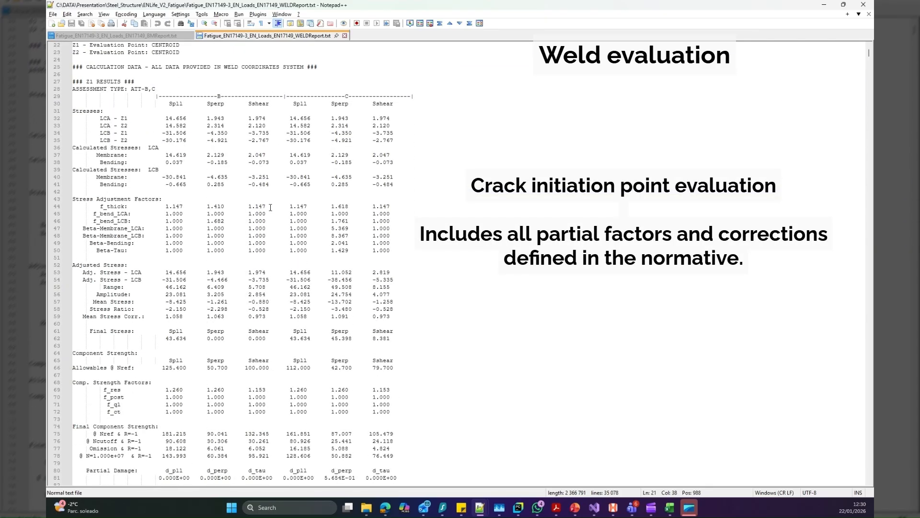
scroll(477, 273, down, 1)
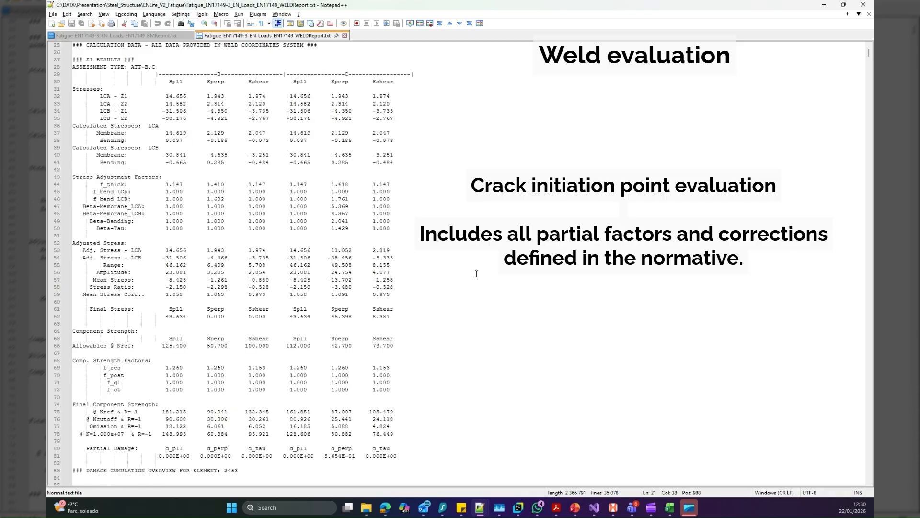
scroll(476, 273, down, 4)
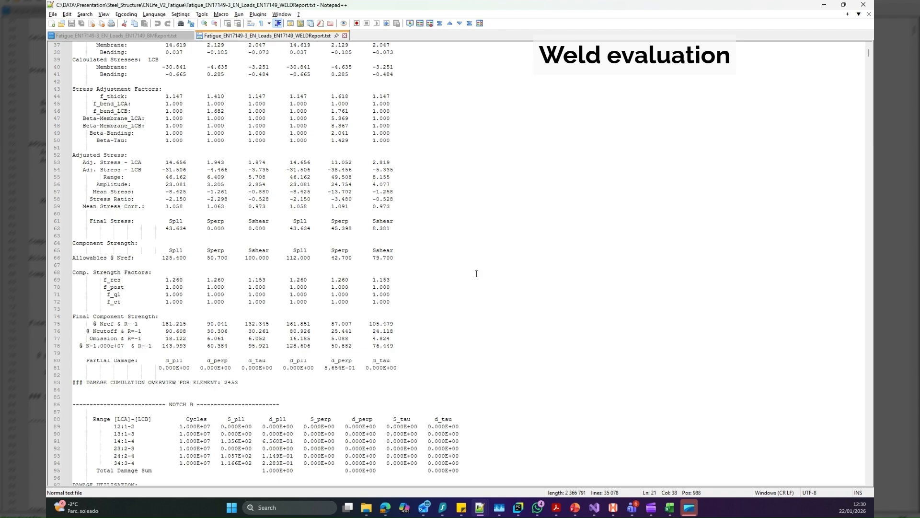
scroll(477, 273, down, 1)
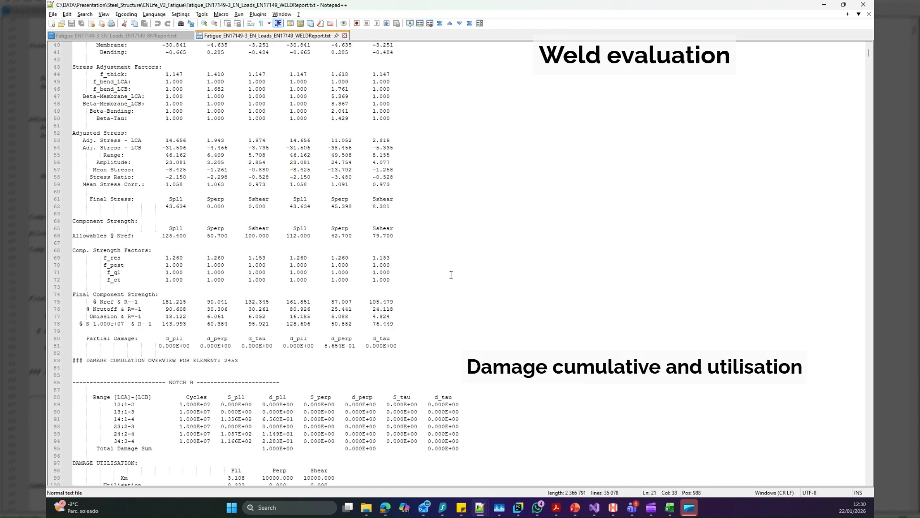
scroll(451, 274, down, 7)
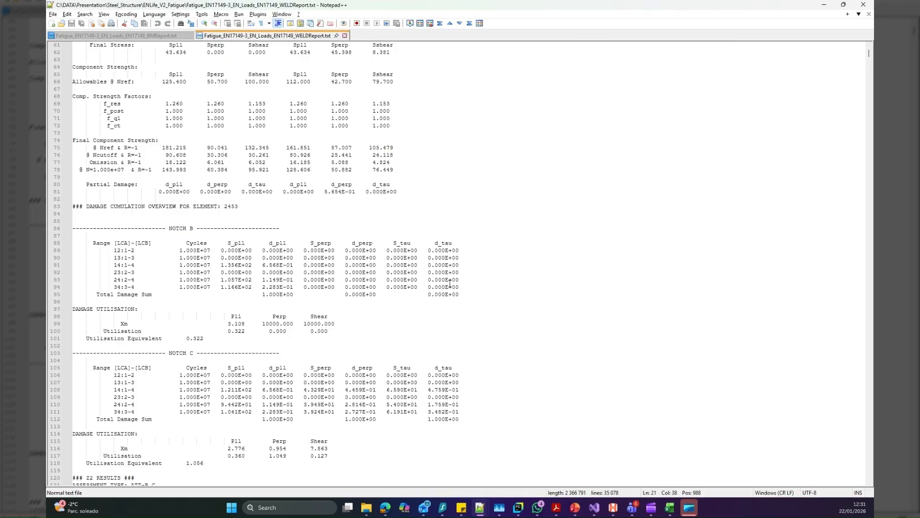
scroll(450, 285, down, 1)
scroll(450, 285, down, 4)
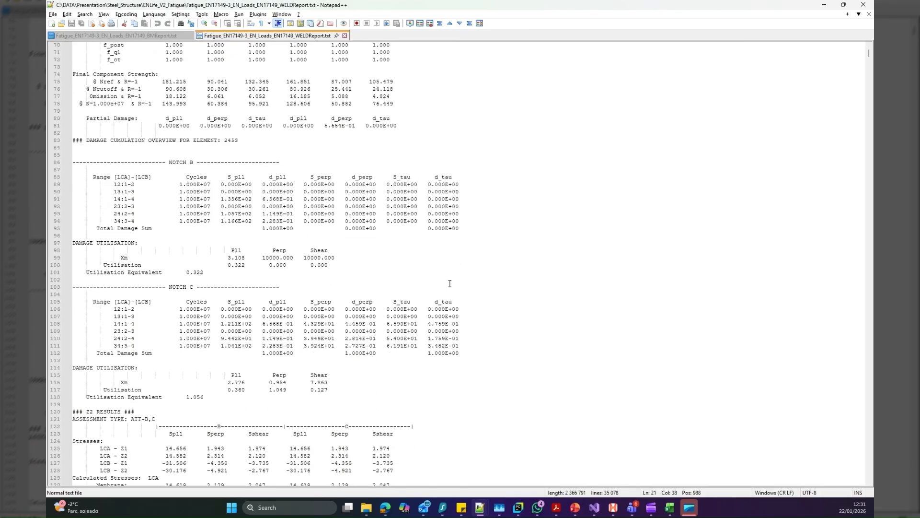